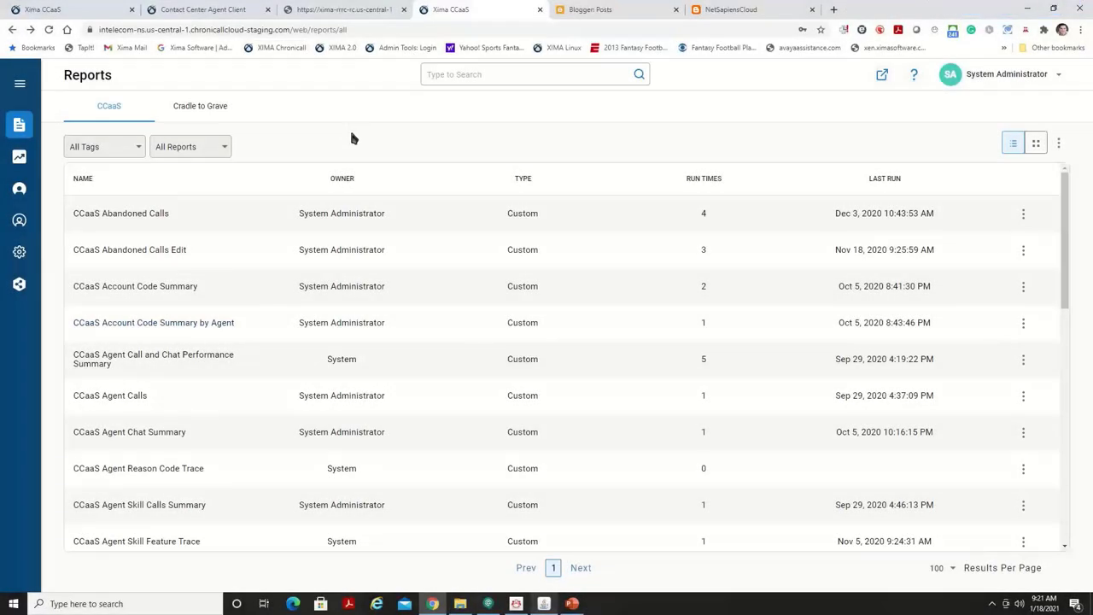
Open the target platform configuration, review the Netsapiens connection settings, and close them without changes.
{"action": "mouse_move", "coordinate": [19, 252]}
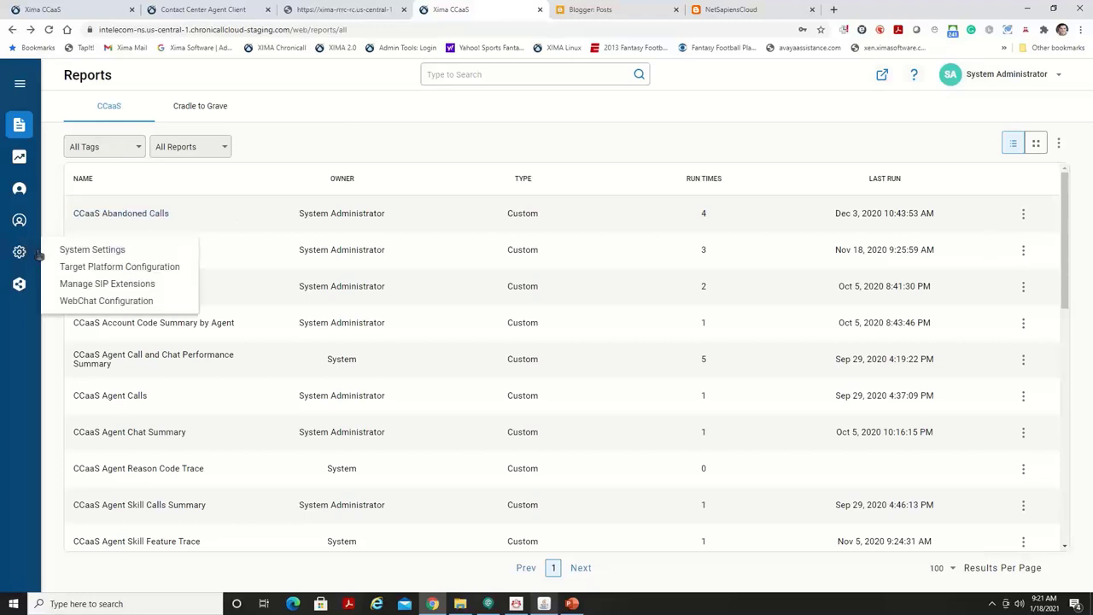
{"action": "left_click", "coordinate": [101, 268]}
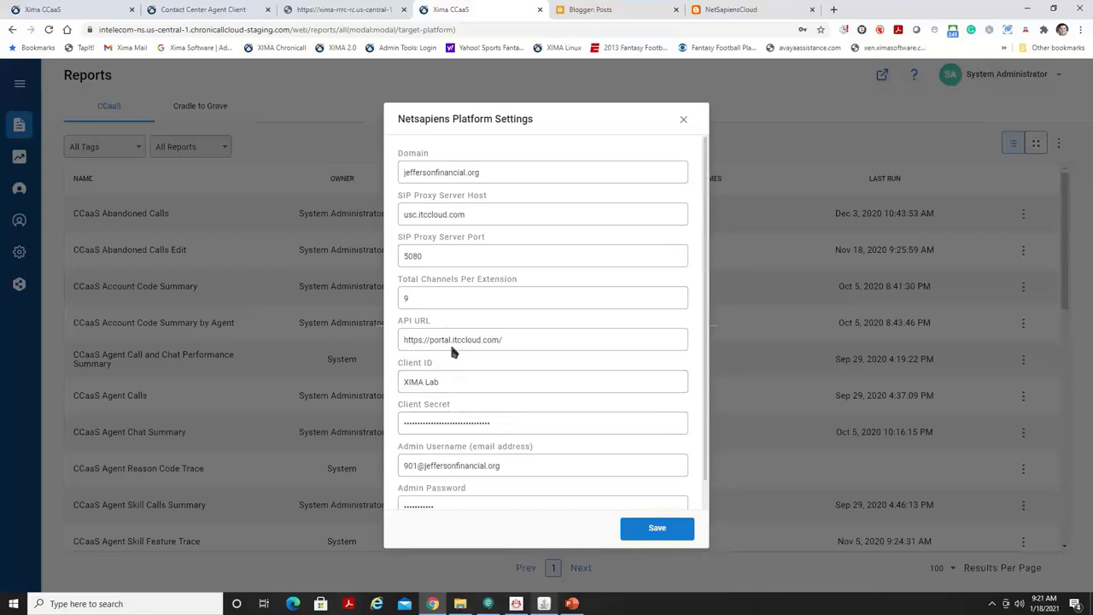
{"action": "scroll", "coordinate": [465, 384], "scroll_direction": "down", "scroll_amount": 1}
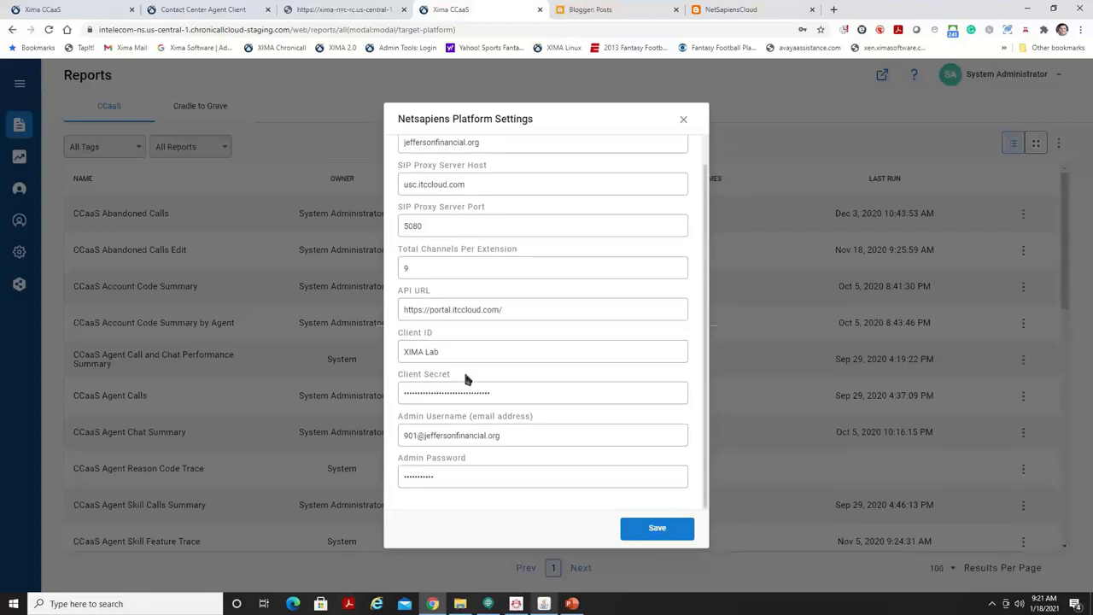
{"action": "scroll", "coordinate": [465, 378], "scroll_direction": "up", "scroll_amount": 1}
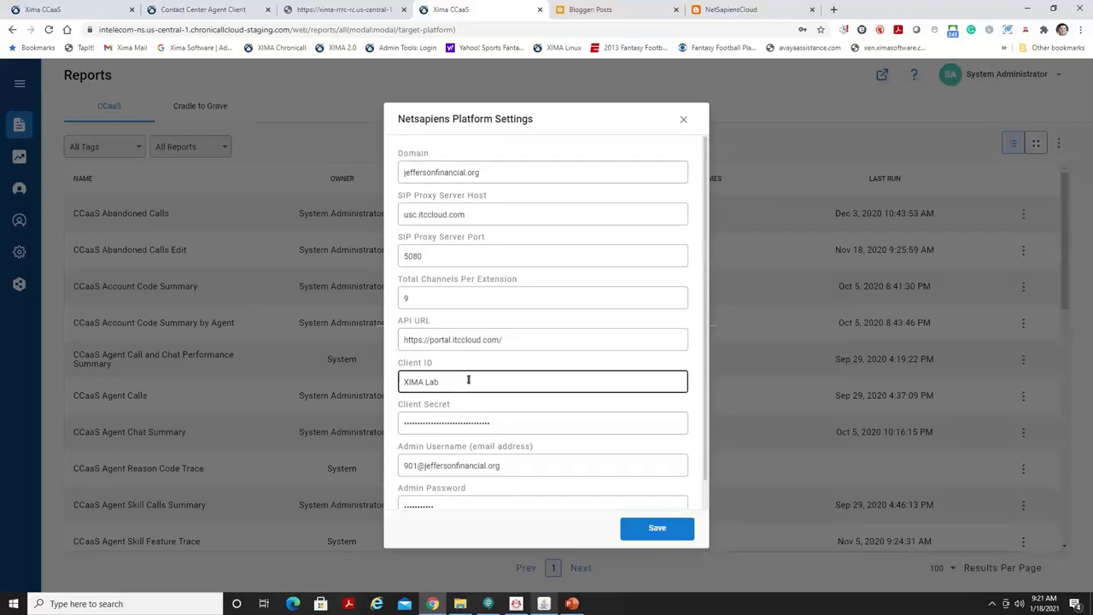
{"action": "left_click", "coordinate": [684, 122]}
Review the registered SIP extensions and the fields of the Add Extension form, and close both without adding an extension.
{"action": "mouse_move", "coordinate": [19, 252]}
{"action": "left_click", "coordinate": [92, 250]}
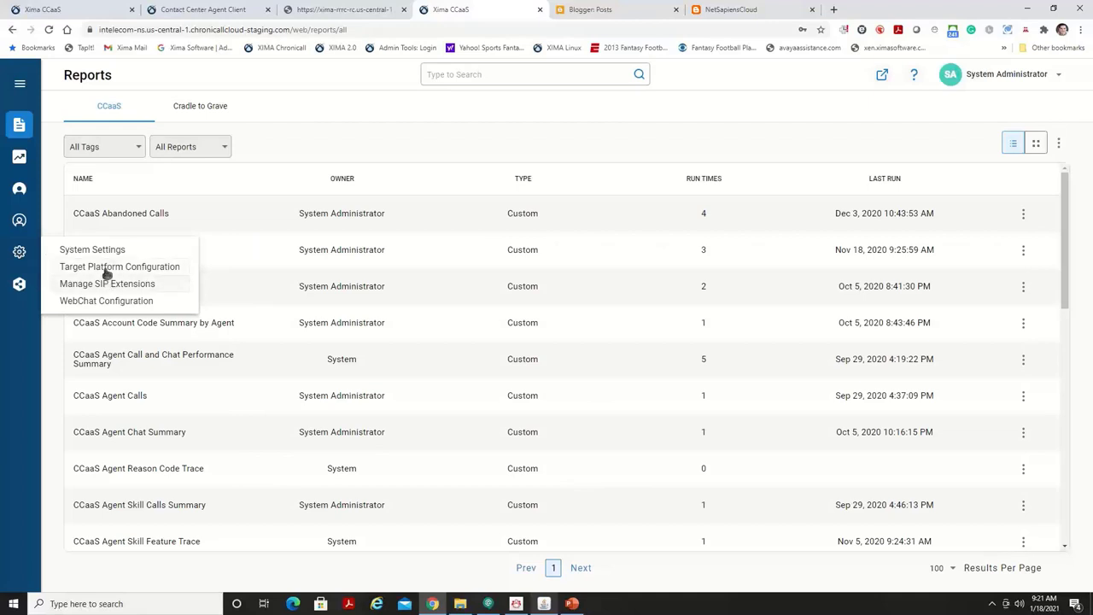
{"action": "left_click", "coordinate": [107, 285]}
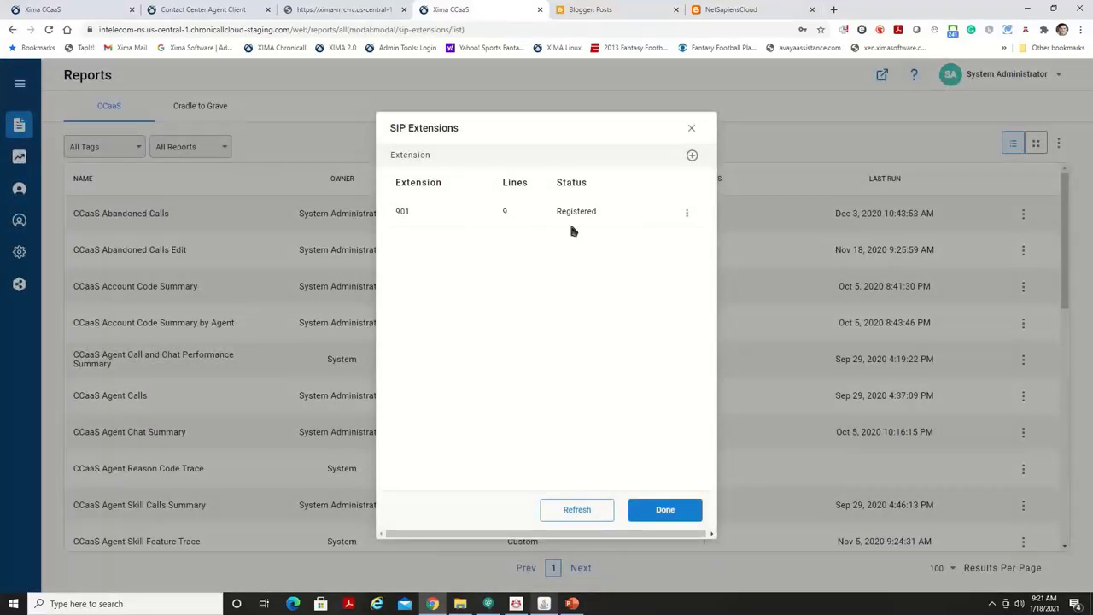
{"action": "left_click", "coordinate": [692, 156]}
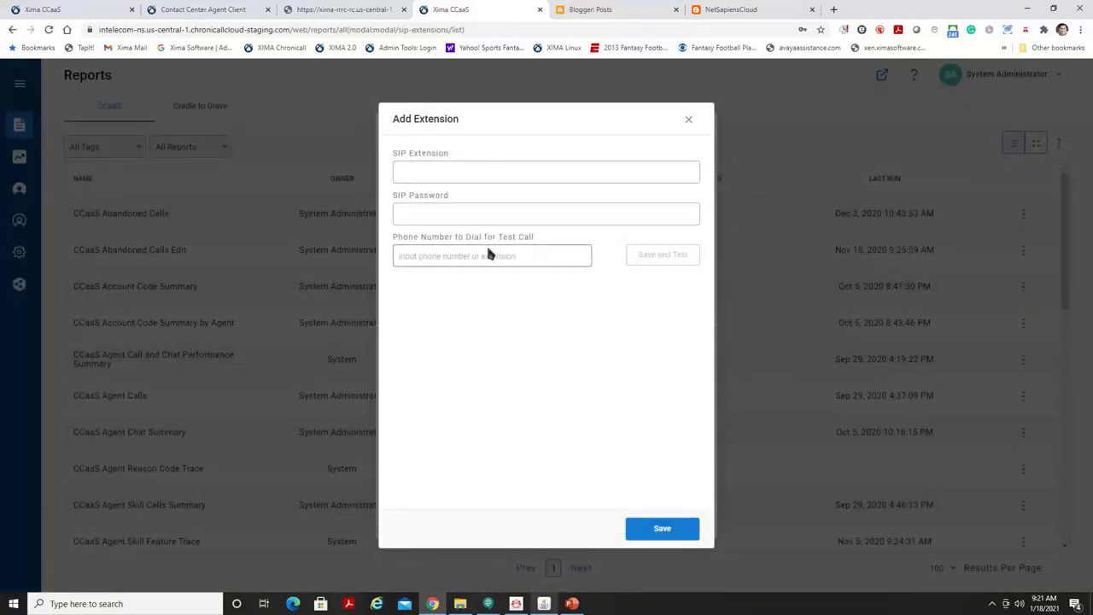
{"action": "left_click", "coordinate": [689, 123]}
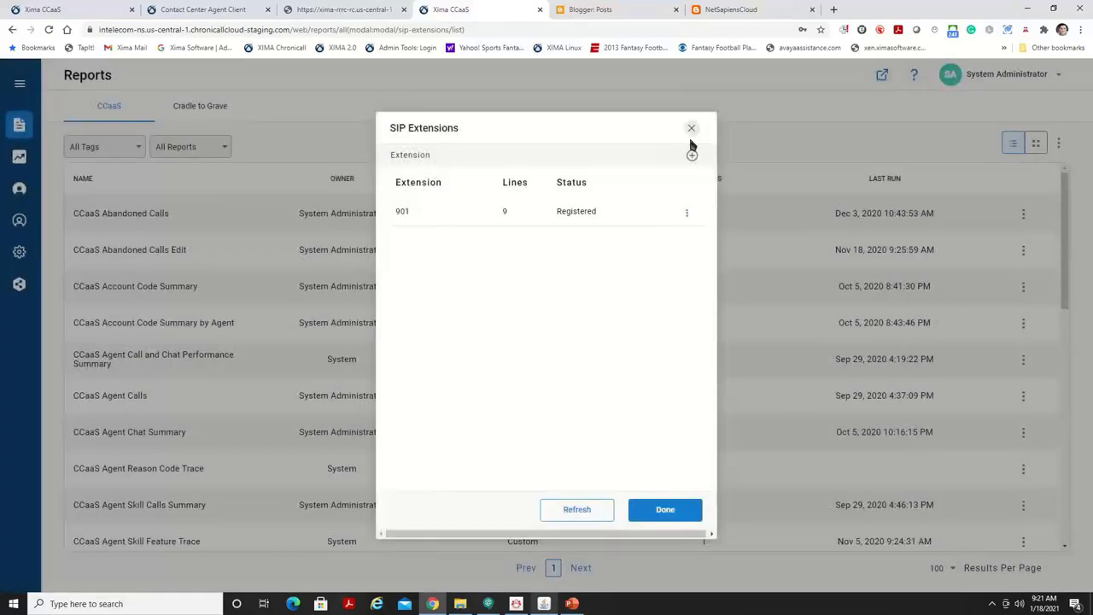
{"action": "left_click", "coordinate": [692, 128]}
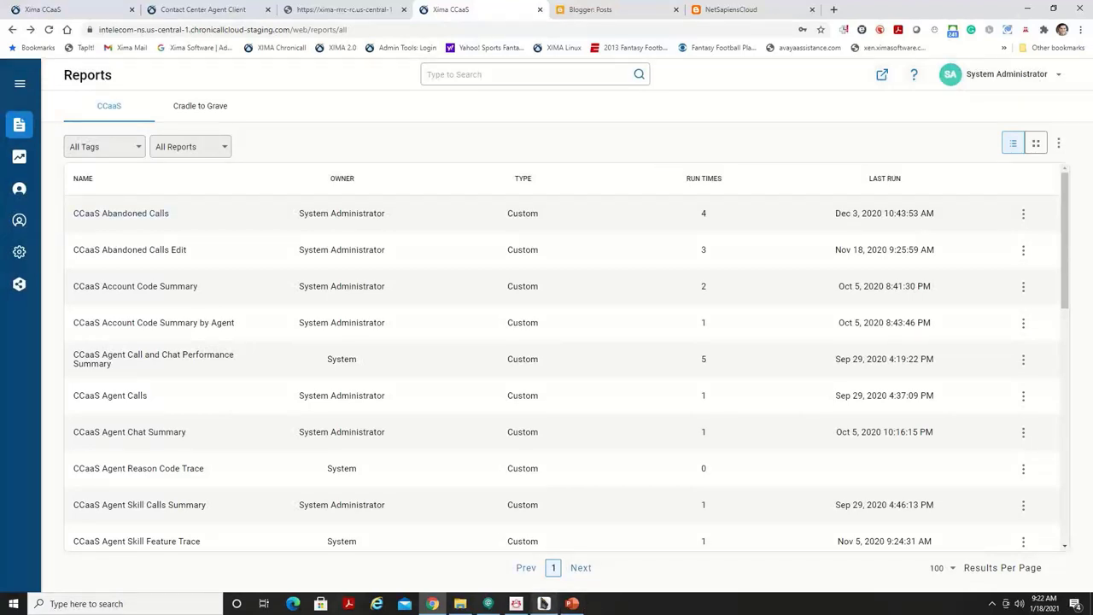
Switch to the Xima CCaaS desktop client, review the user license assignments under User Management, and close them without changes.
{"action": "left_click", "coordinate": [545, 604]}
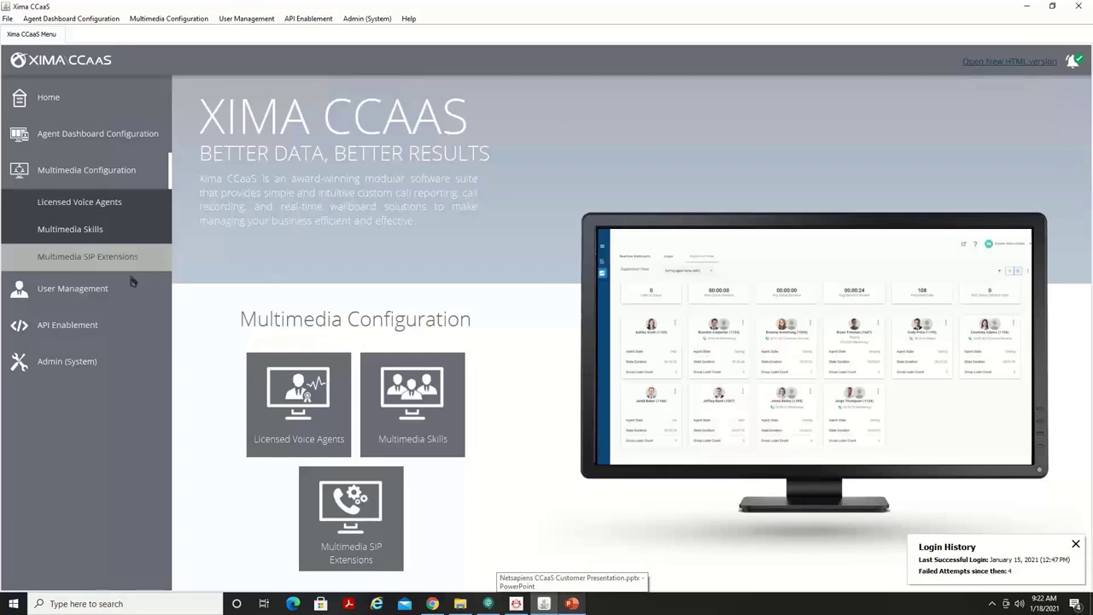
{"action": "left_click", "coordinate": [92, 291]}
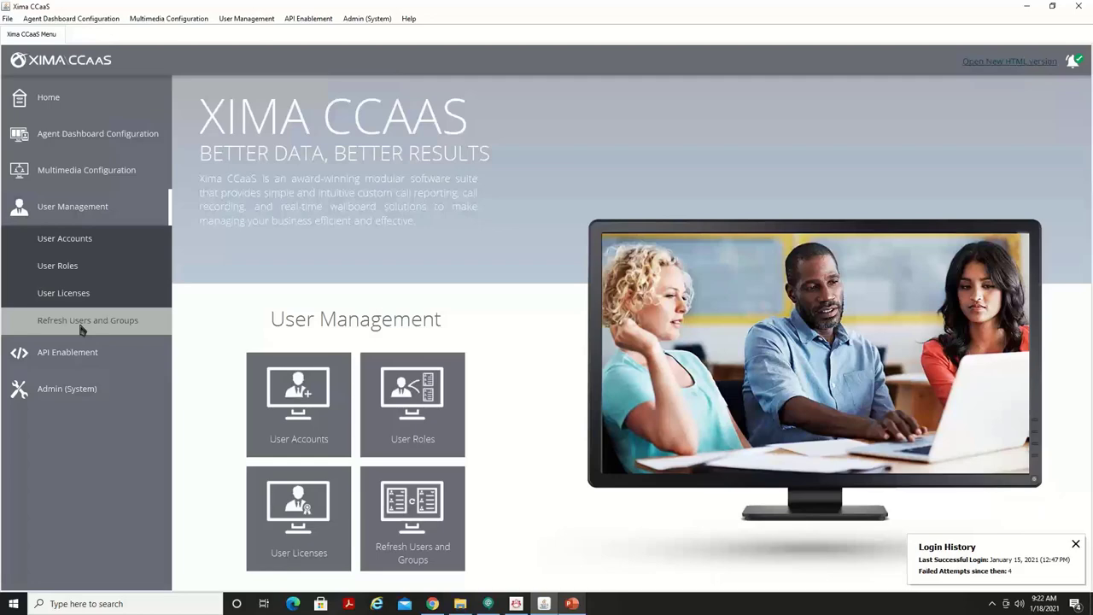
{"action": "left_click", "coordinate": [95, 299]}
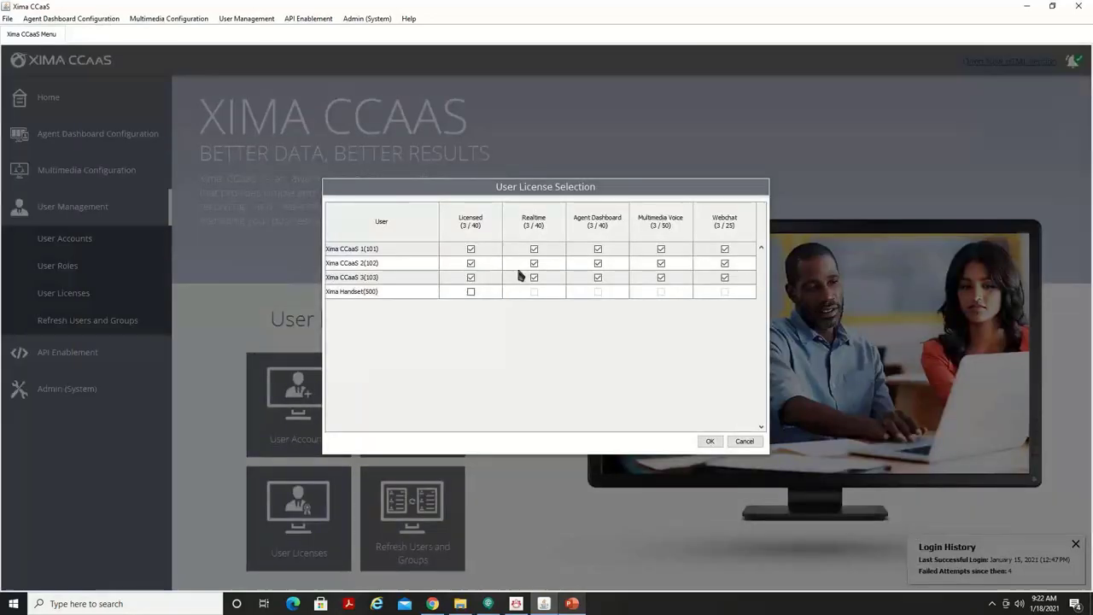
{"action": "left_click", "coordinate": [754, 441]}
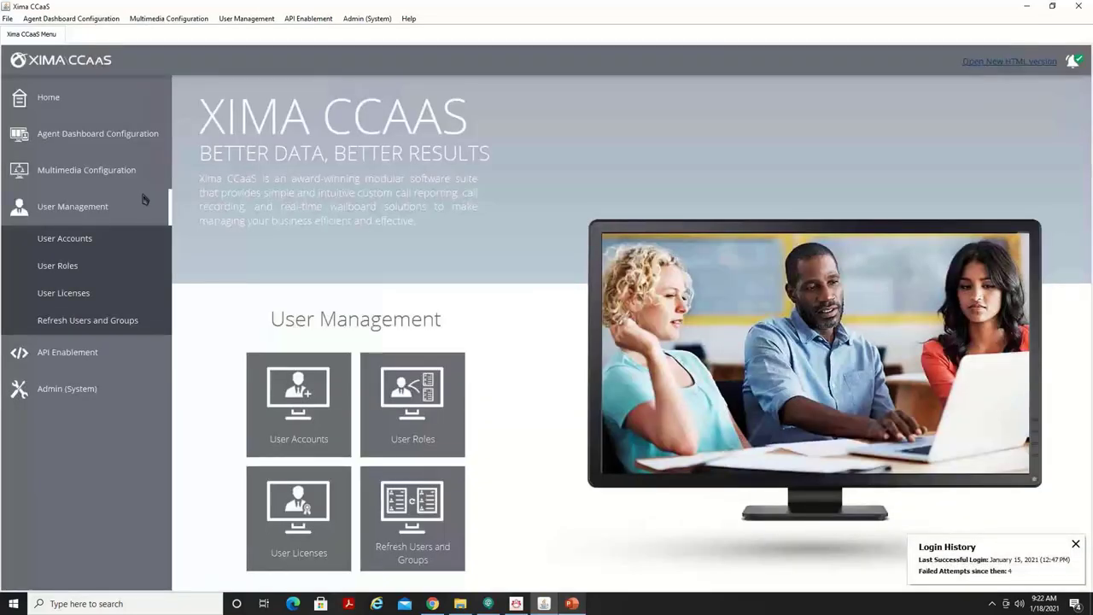
Inspect the Demo multimedia skill's Estimated Wait Time queue announcement and the available announcement choices, leaving its settings as they are.
{"action": "left_click", "coordinate": [95, 170]}
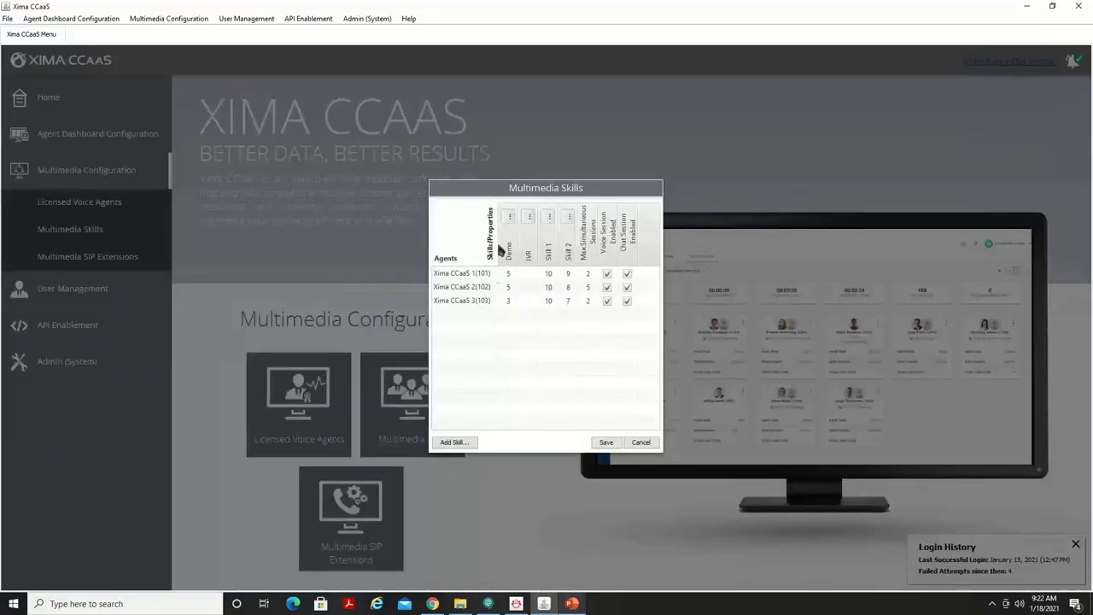
{"action": "left_click", "coordinate": [508, 218]}
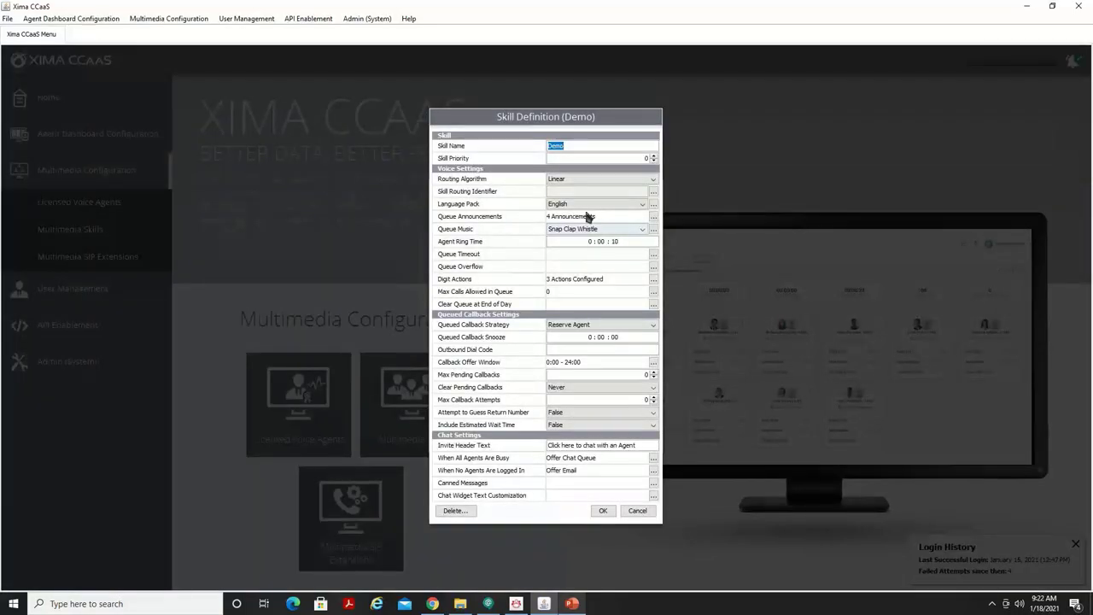
{"action": "left_click", "coordinate": [654, 216]}
{"action": "left_click_drag", "start_coordinate": [414, 336], "coordinate": [485, 325]}
{"action": "left_click", "coordinate": [484, 325]}
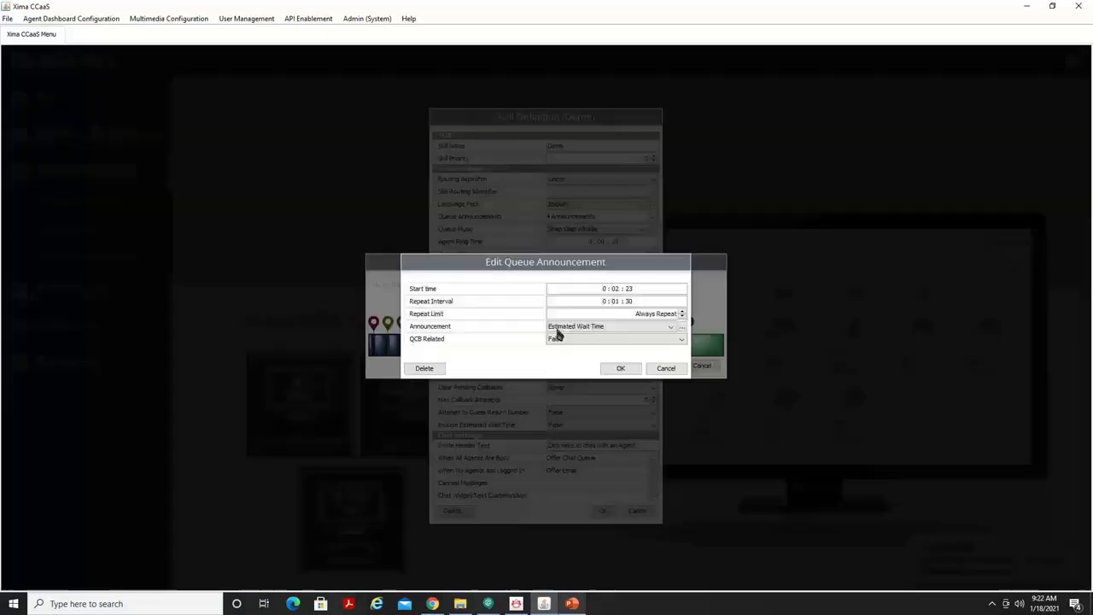
{"action": "left_click", "coordinate": [588, 330]}
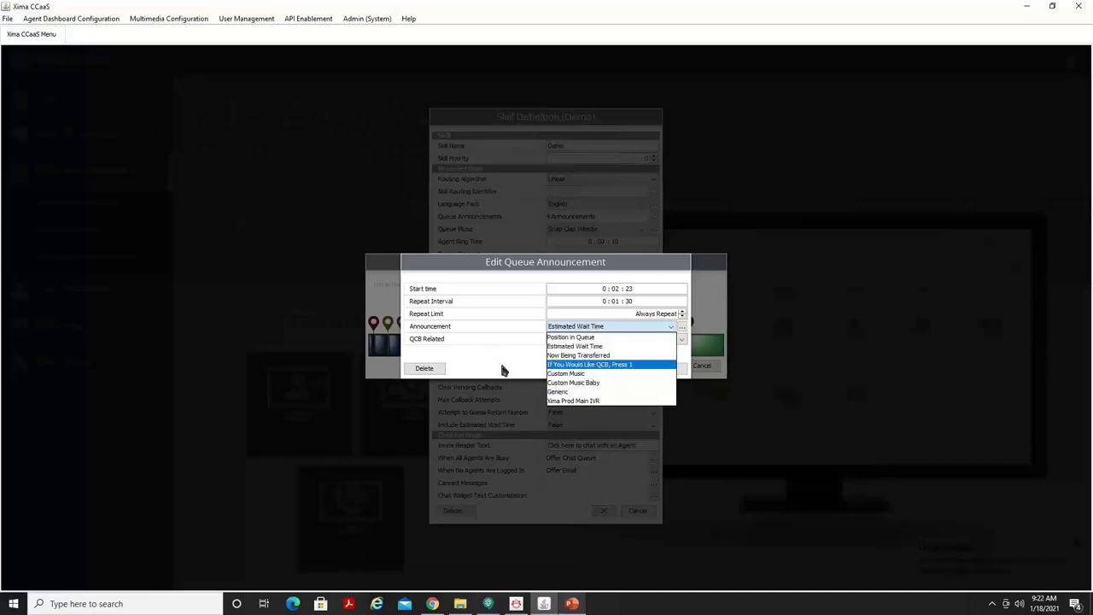
{"action": "left_click", "coordinate": [504, 368]}
{"action": "left_click", "coordinate": [663, 368]}
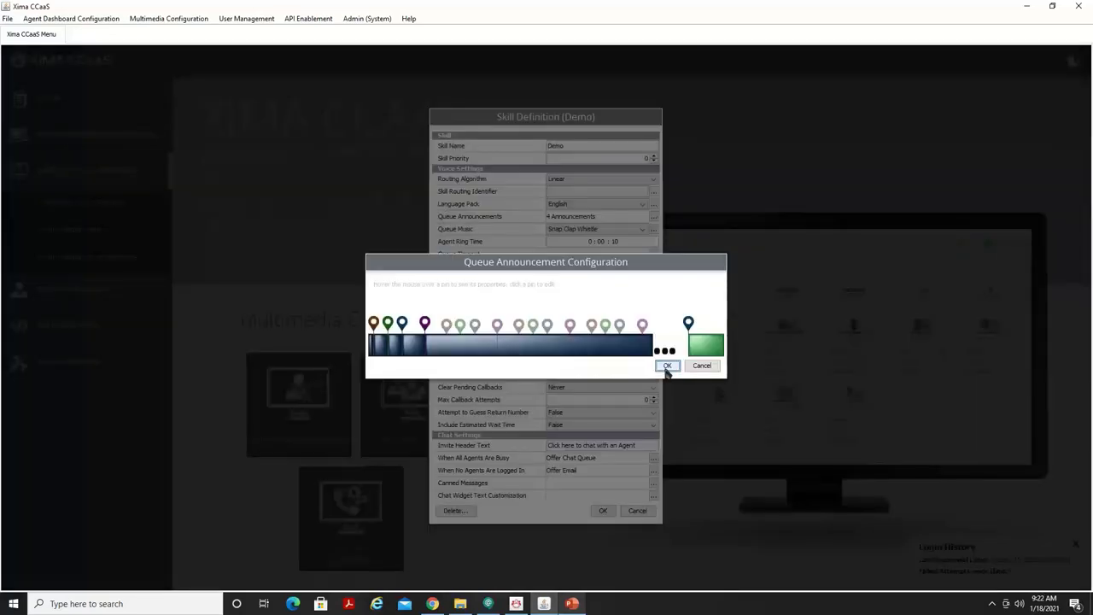
Try Custom Music as the Demo skill's end-of-queue announcement and discard the change.
{"action": "left_click", "coordinate": [688, 323]}
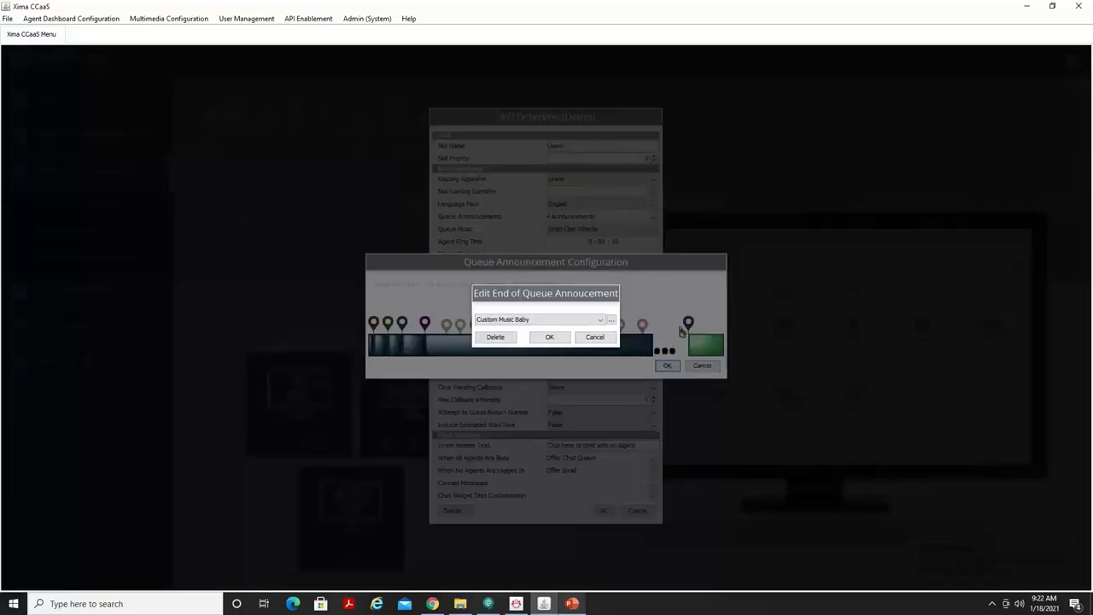
{"action": "left_click", "coordinate": [579, 320]}
{"action": "left_click", "coordinate": [562, 331]}
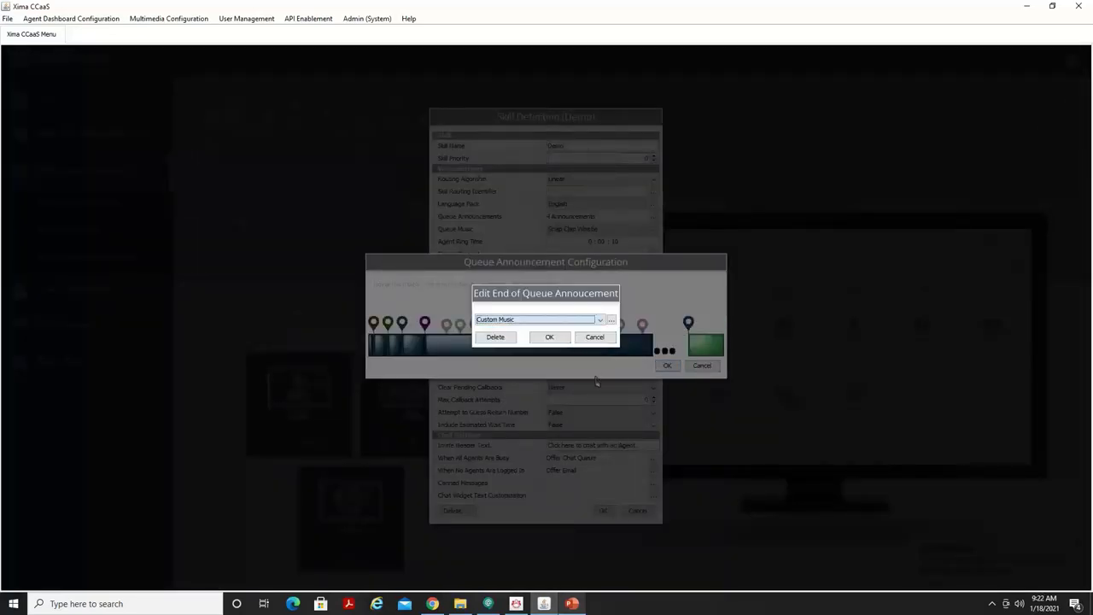
{"action": "left_click", "coordinate": [600, 339]}
{"action": "left_click", "coordinate": [708, 369]}
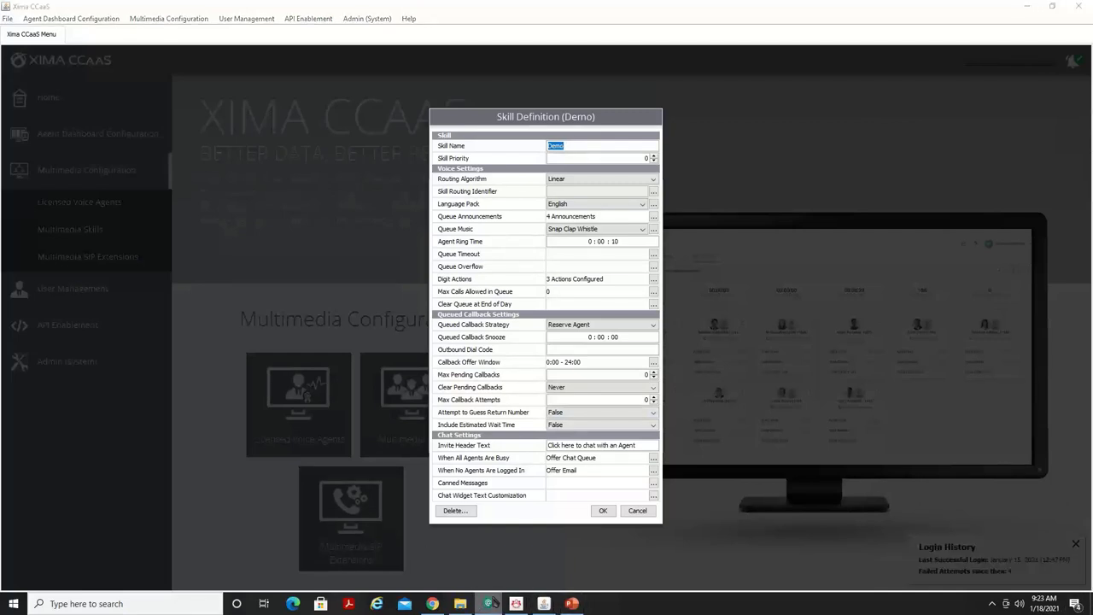
{"action": "right_click", "coordinate": [482, 604]}
{"action": "left_click", "coordinate": [480, 580]}
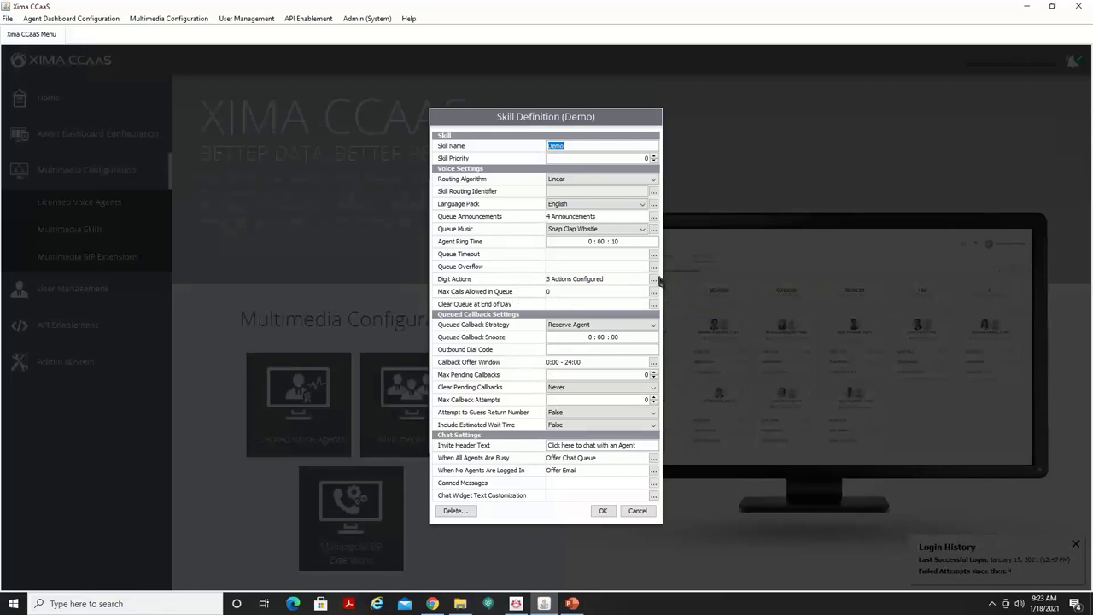
Review the Demo skill's digit actions and close the skill definition and multimedia skills without saving.
{"action": "left_click", "coordinate": [653, 279]}
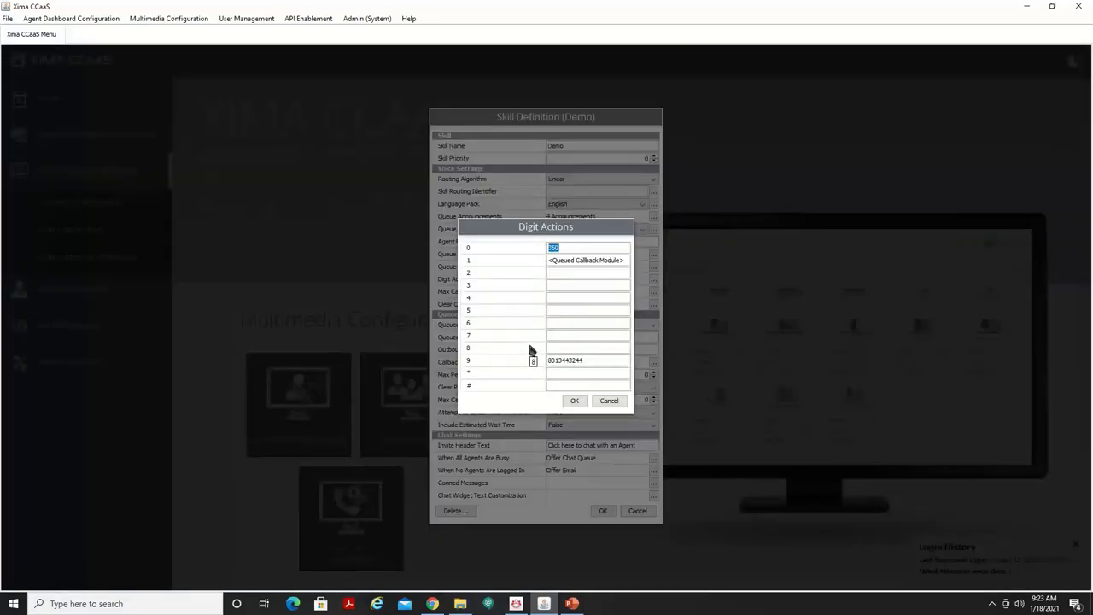
{"action": "left_click_drag", "start_coordinate": [591, 362], "coordinate": [504, 362]}
{"action": "left_click", "coordinate": [610, 400]}
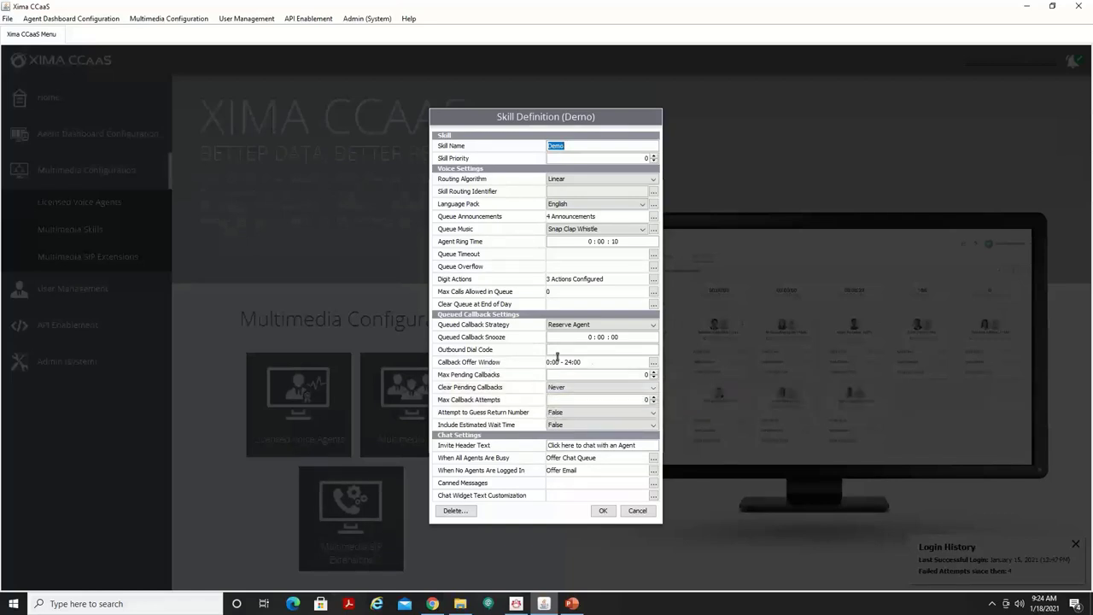
{"action": "left_click", "coordinate": [637, 510]}
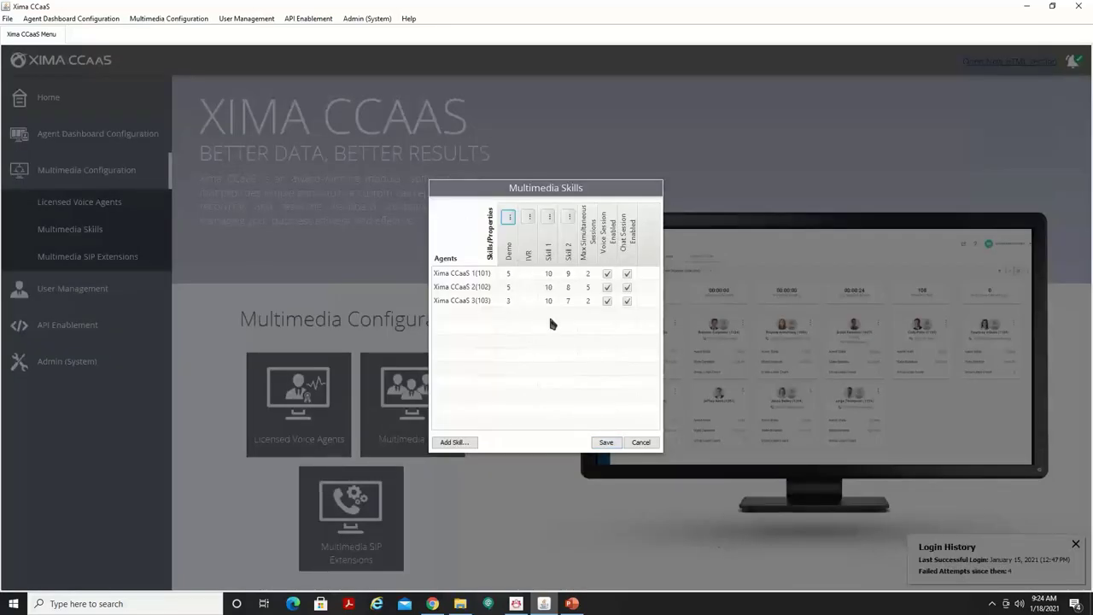
{"action": "left_click", "coordinate": [650, 445]}
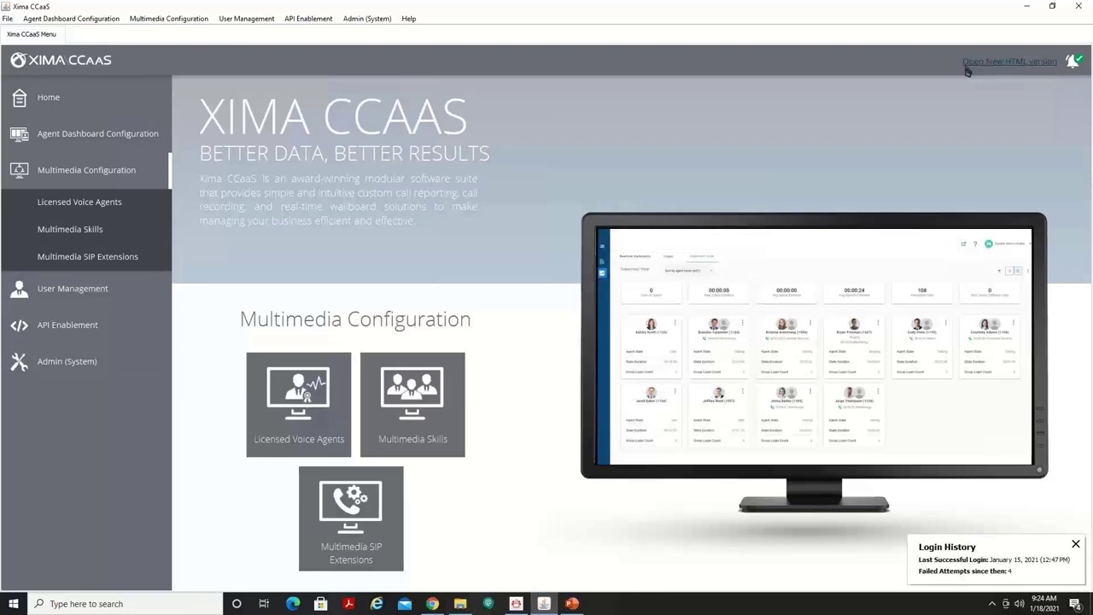
Minimize the desktop client to return to the web Reports page and look over the report creation and Cradle to Grave options.
{"action": "left_click", "coordinate": [1028, 6]}
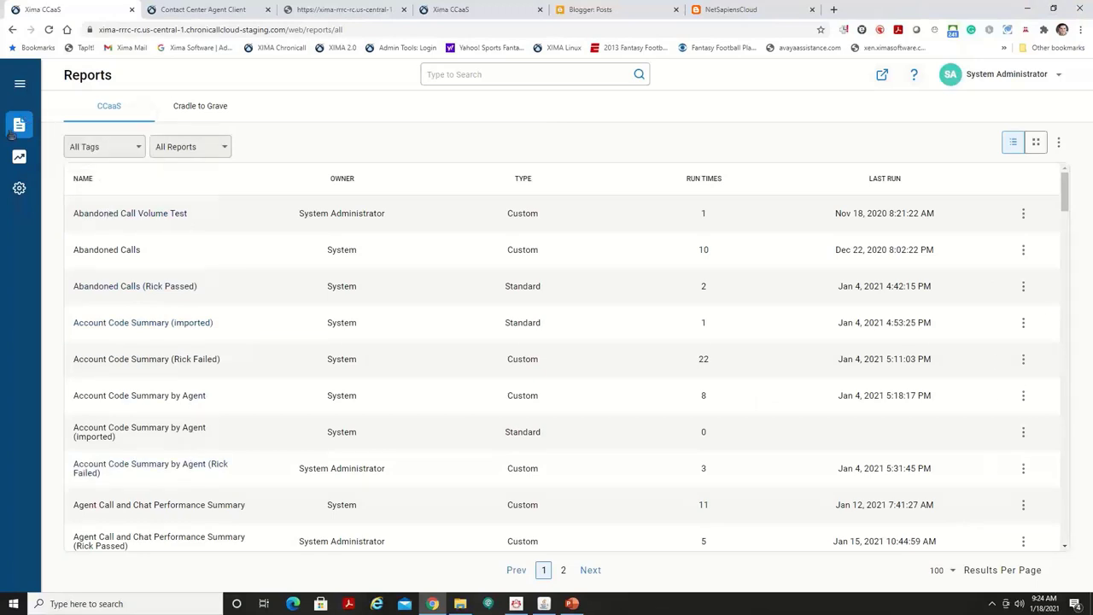
{"action": "mouse_move", "coordinate": [41, 134]}
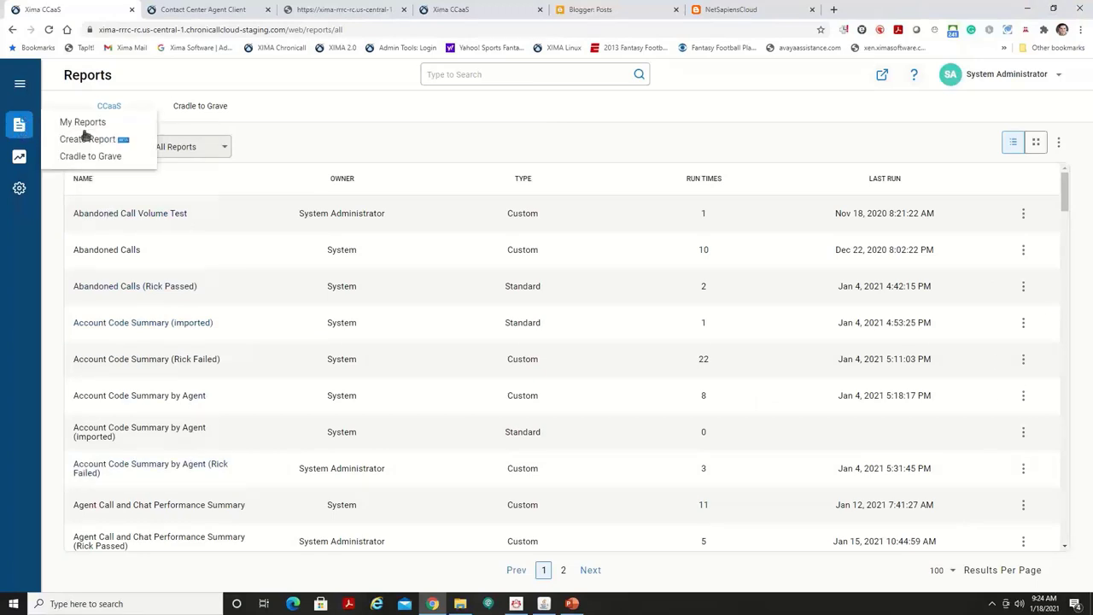
{"action": "mouse_move", "coordinate": [25, 165]}
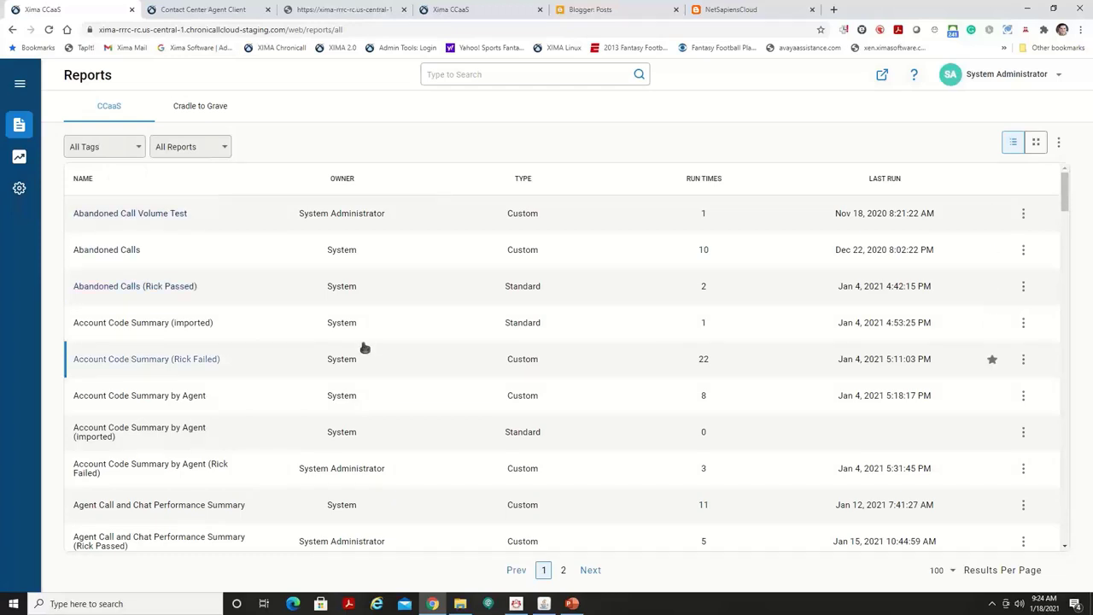
In the Contact Center Agent Client, set the agent to Ready and back to Do Not Disturb with the reason Training.
{"action": "left_click", "coordinate": [218, 9]}
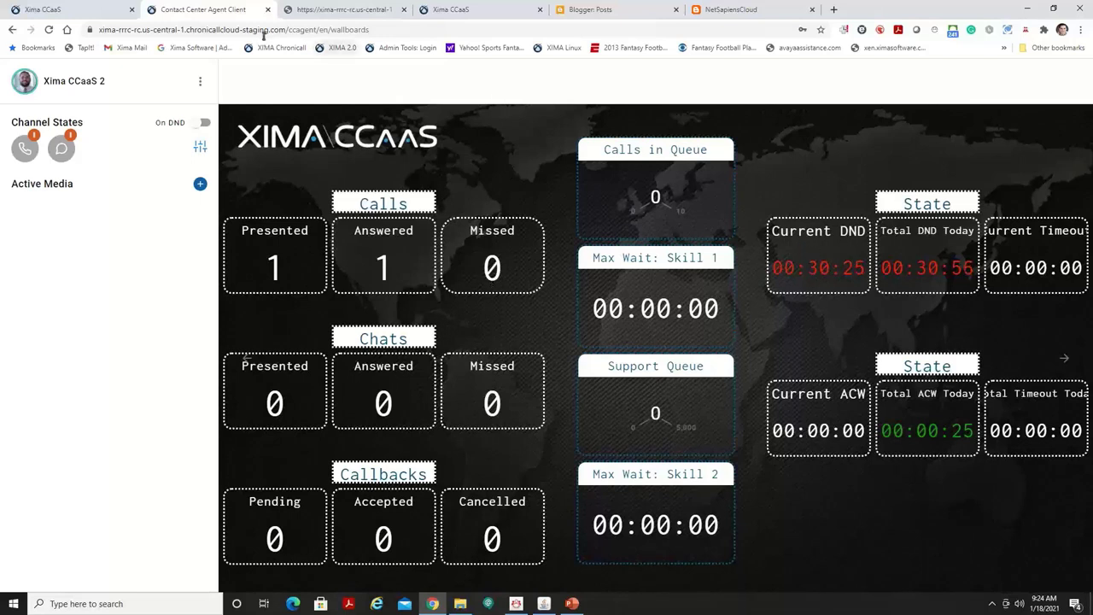
{"action": "left_click", "coordinate": [203, 123]}
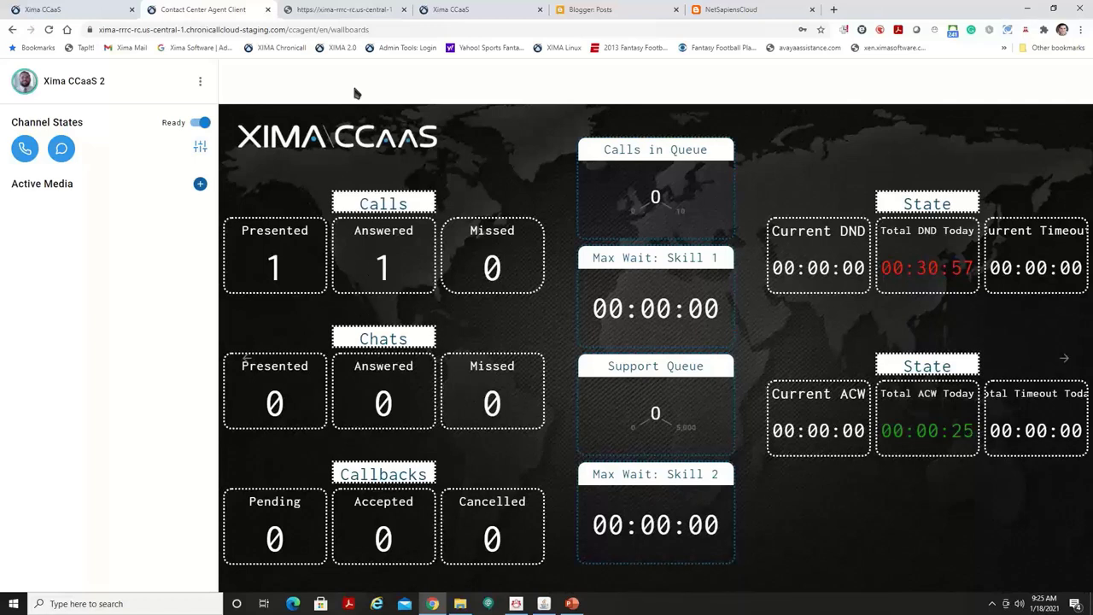
{"action": "left_click", "coordinate": [197, 125]}
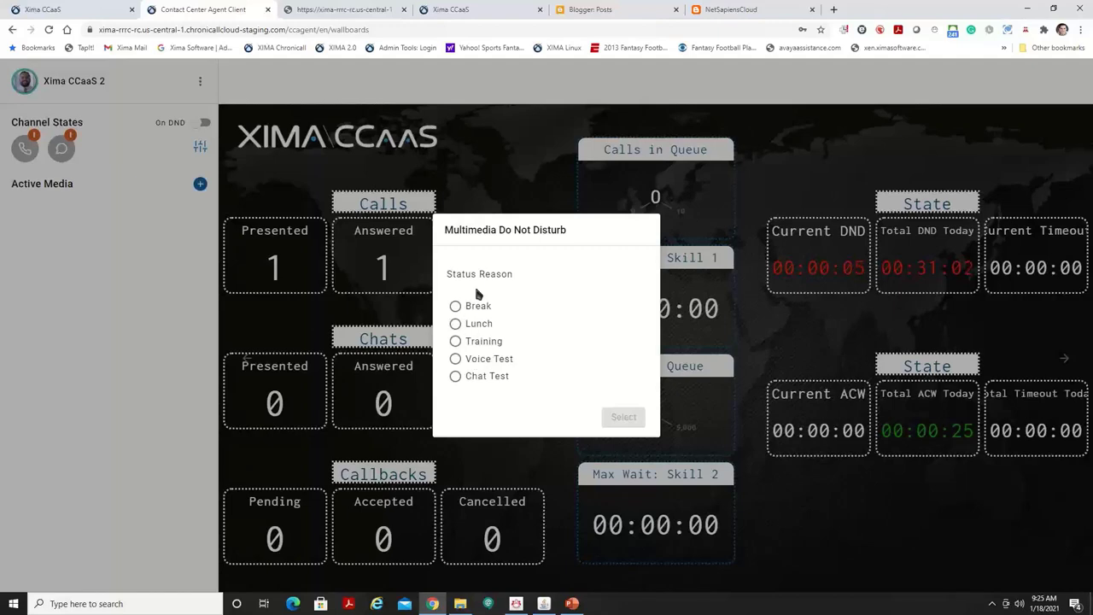
{"action": "left_click", "coordinate": [477, 342]}
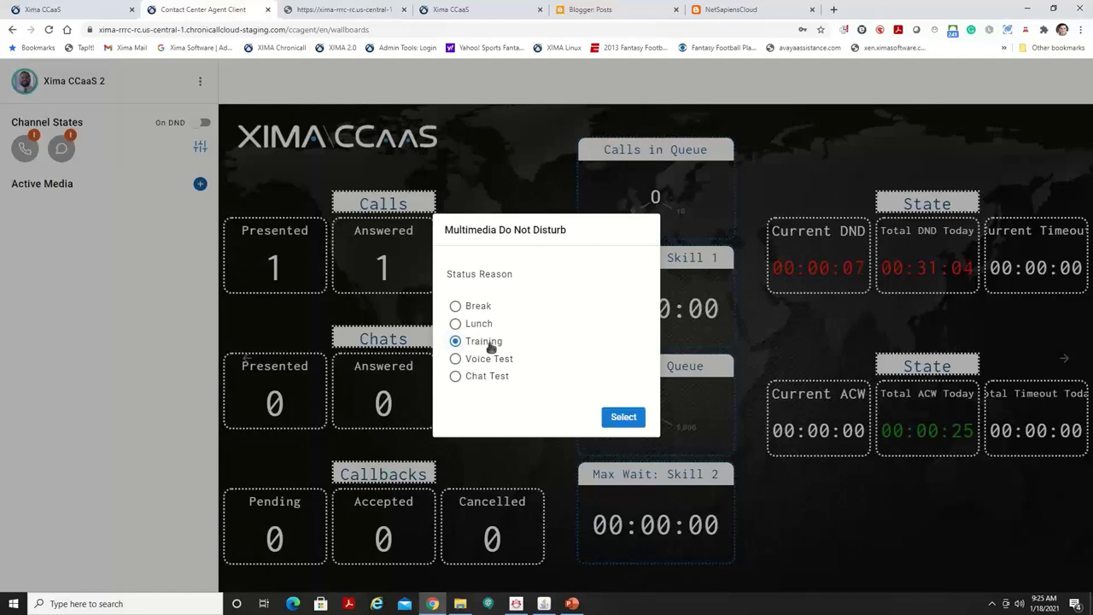
{"action": "left_click", "coordinate": [625, 417]}
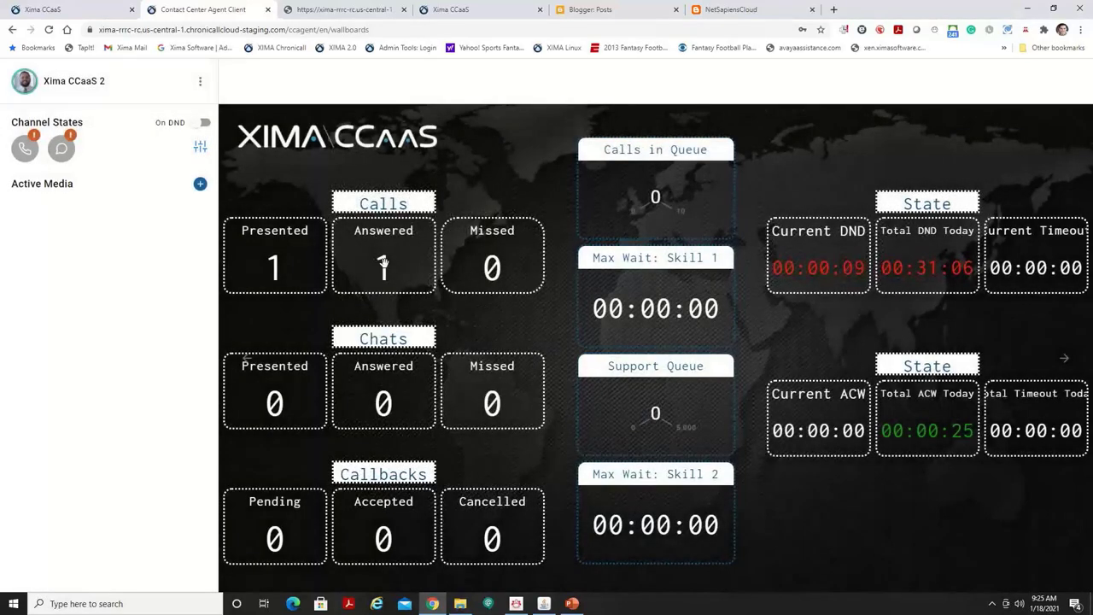
In the Xima CCaaS web portal, open Supervisor View and disable contact center DND for agent Xima CCaaS 2.
{"action": "left_click", "coordinate": [66, 8]}
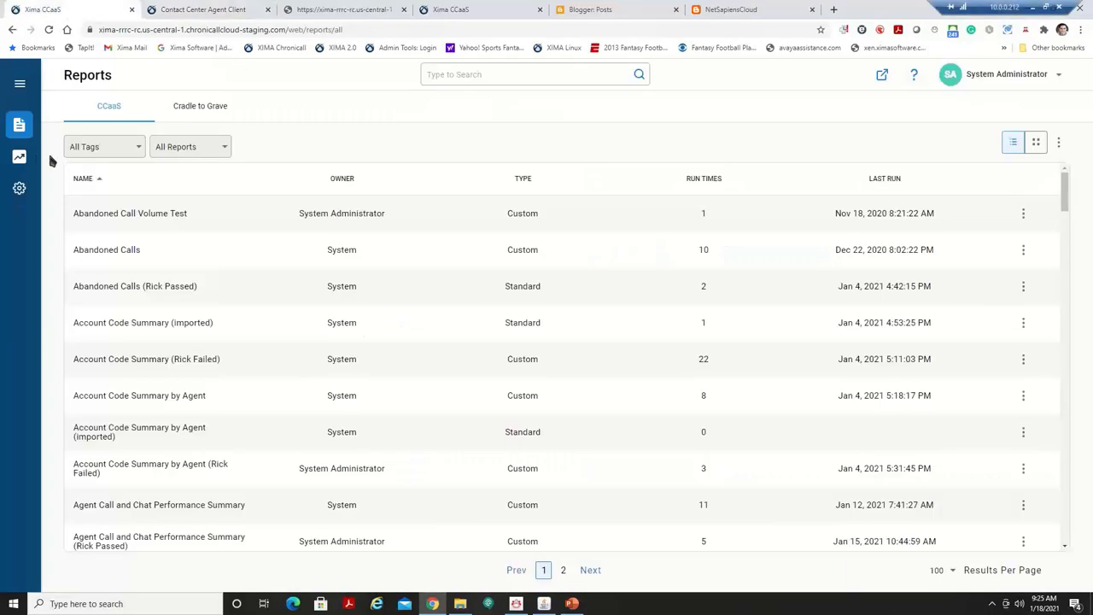
{"action": "left_click", "coordinate": [101, 189]}
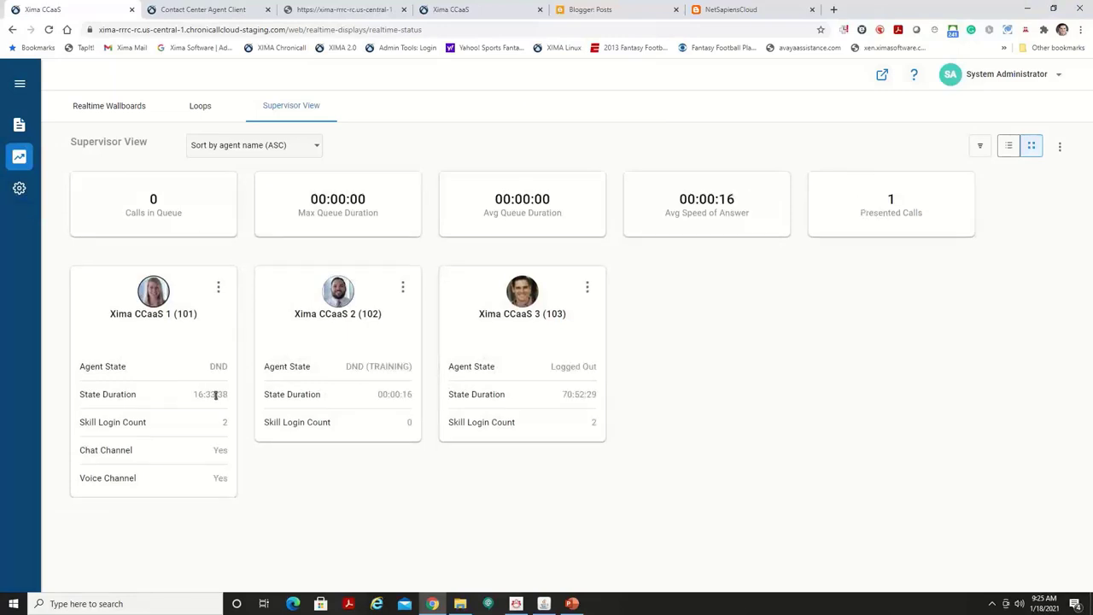
{"action": "left_click", "coordinate": [402, 287]}
{"action": "left_click", "coordinate": [452, 397]}
Switch to the Contact Center Agent Client and turn all of the agent's skills off.
{"action": "left_click", "coordinate": [202, 9]}
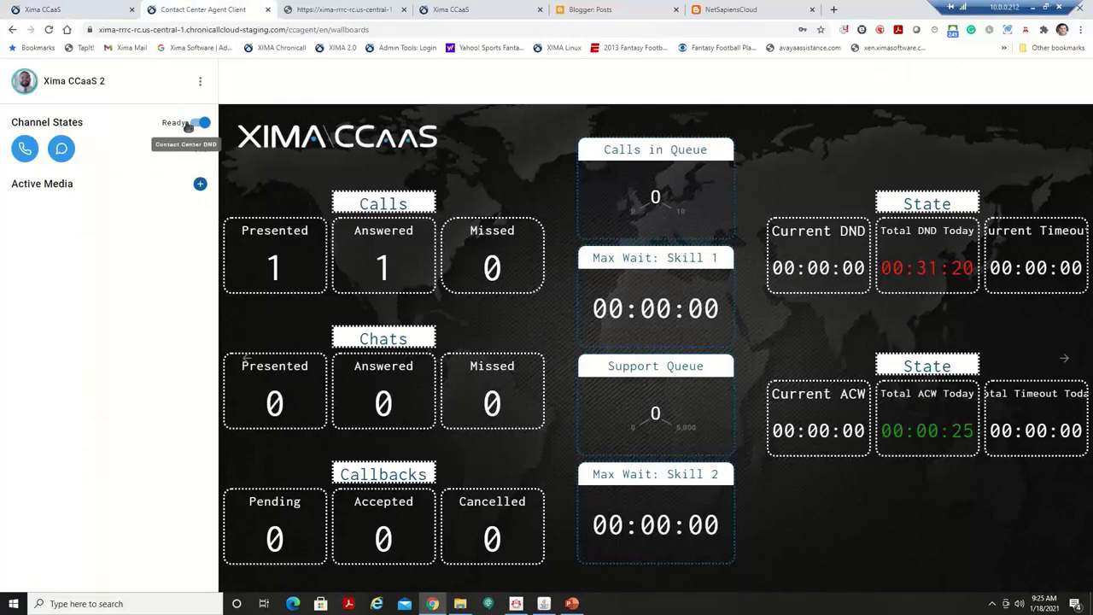
{"action": "left_click", "coordinate": [200, 147]}
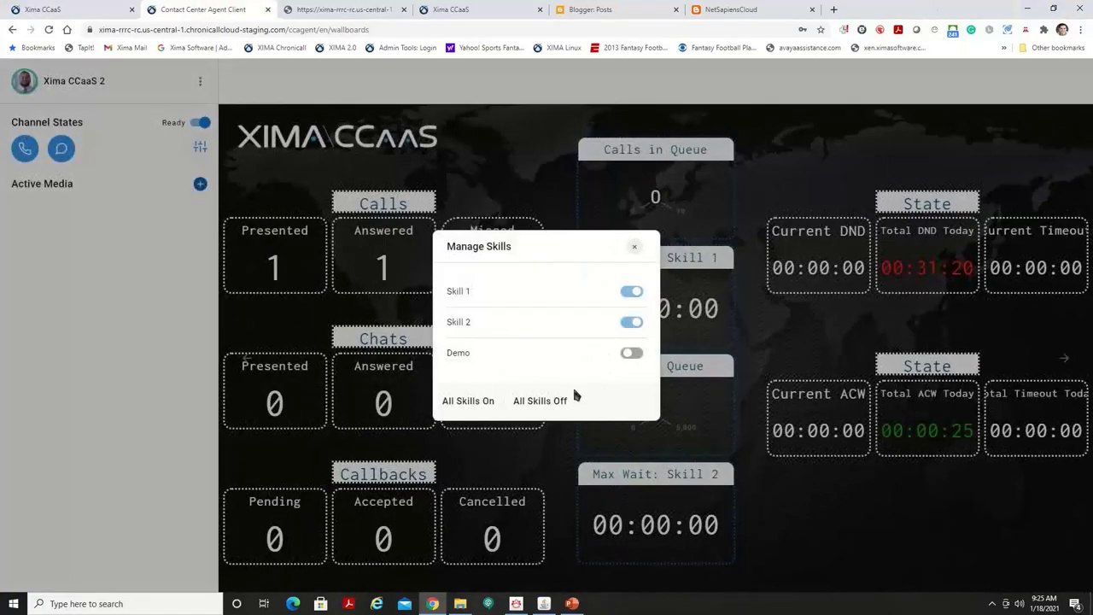
{"action": "left_click", "coordinate": [540, 401]}
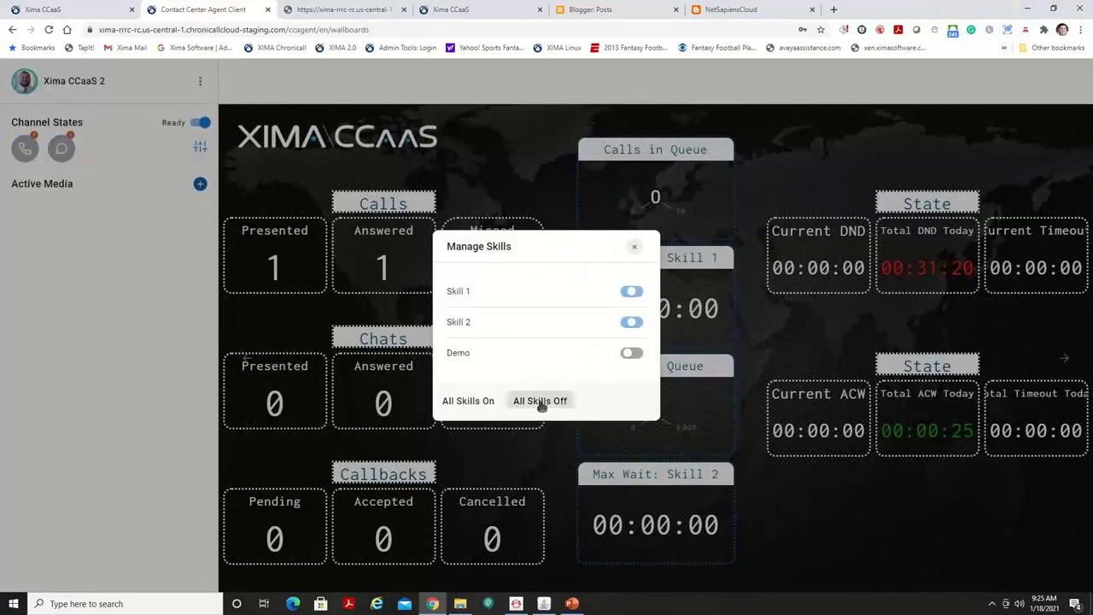
{"action": "left_click", "coordinate": [634, 247]}
Return to Supervisor View and enable all skills, Demo, Skill 1 and Skill 2, for agent Xima CCaaS 2.
{"action": "left_click", "coordinate": [73, 8]}
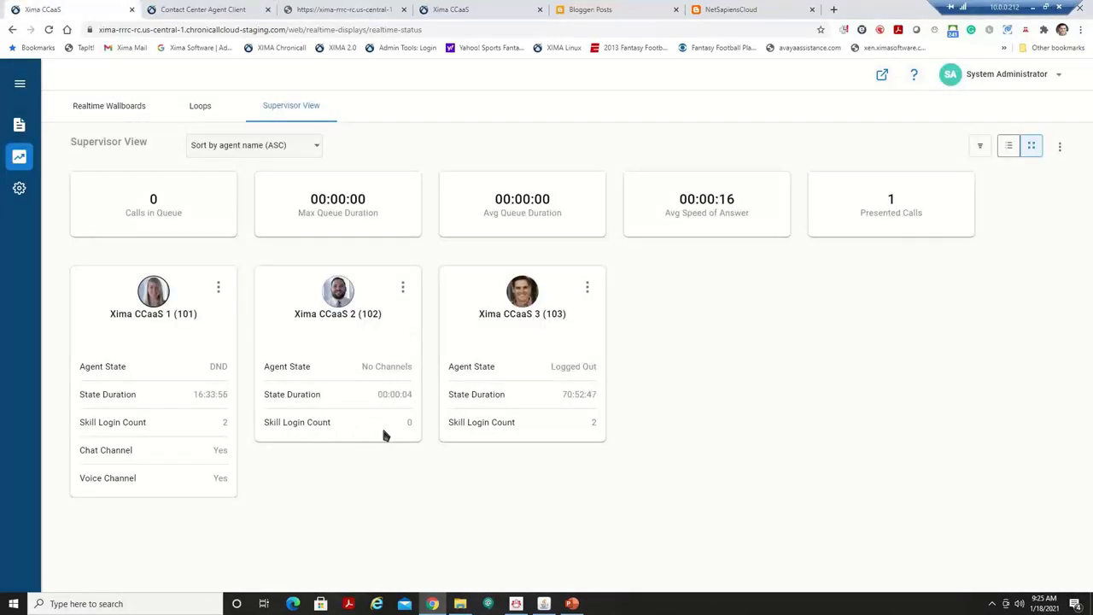
{"action": "left_click", "coordinate": [402, 287]}
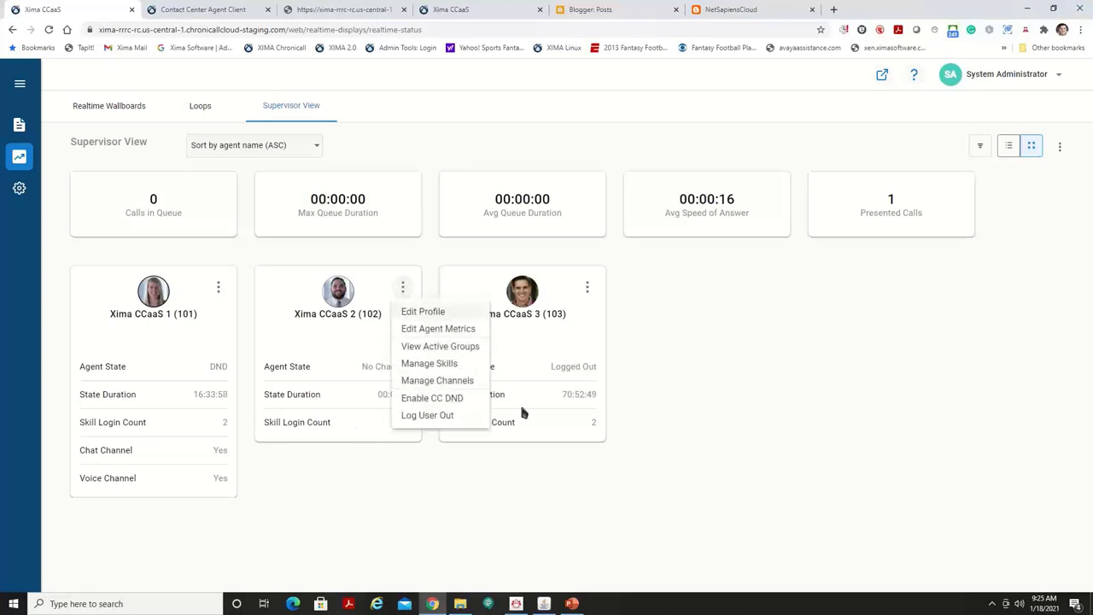
{"action": "left_click", "coordinate": [446, 363]}
{"action": "left_click", "coordinate": [692, 270]}
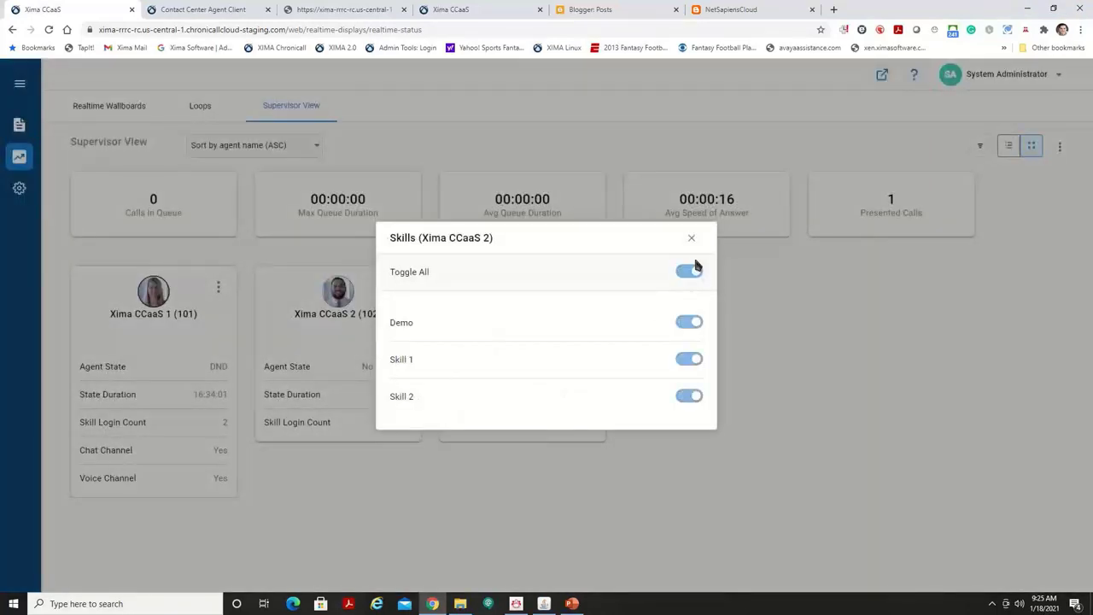
{"action": "left_click", "coordinate": [691, 237]}
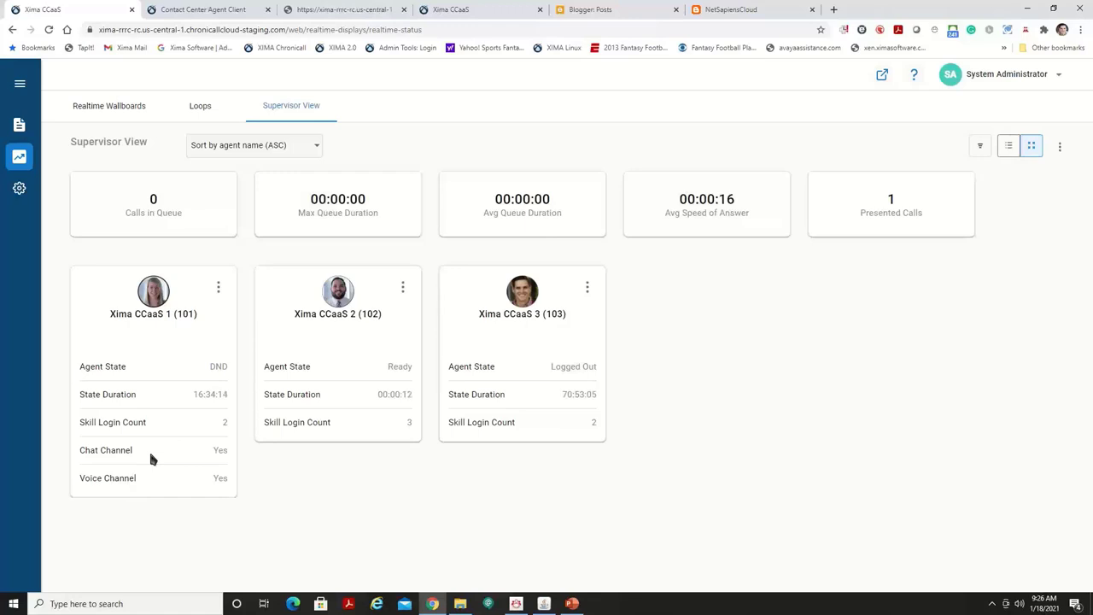
In the Contact Center Agent Client, try the chat and voice channel controls and cancel the voice media being prepared.
{"action": "left_click", "coordinate": [215, 7]}
{"action": "left_click", "coordinate": [61, 148]}
{"action": "left_click", "coordinate": [18, 154]}
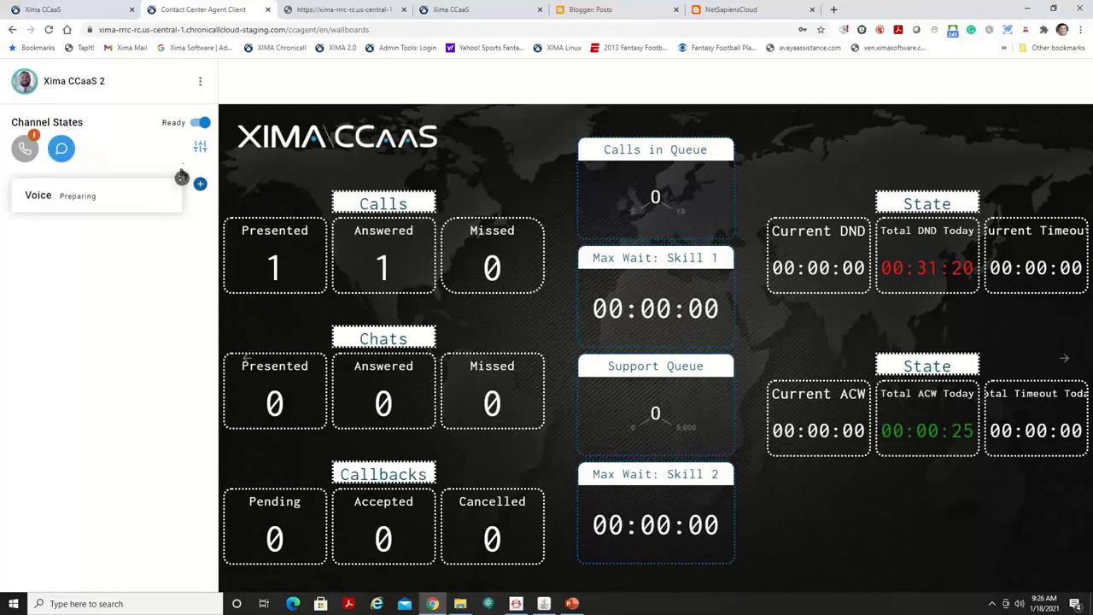
{"action": "left_click", "coordinate": [181, 177]}
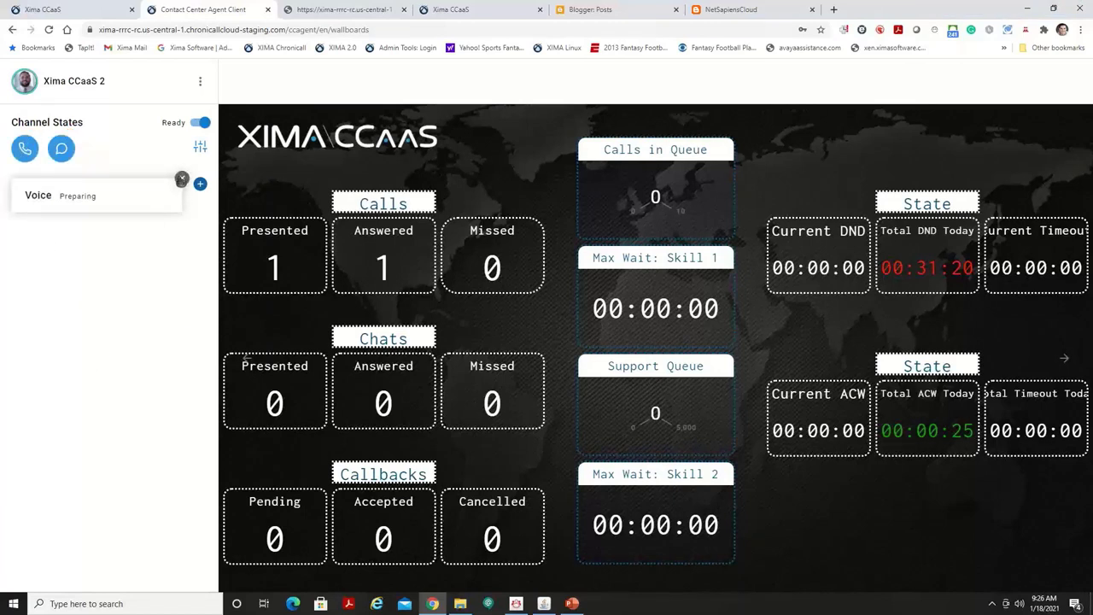
Put the agent on Do Not Disturb with the reason Training and dismiss the calls-in-queue alert.
{"action": "left_click", "coordinate": [202, 122]}
{"action": "left_click", "coordinate": [458, 341]}
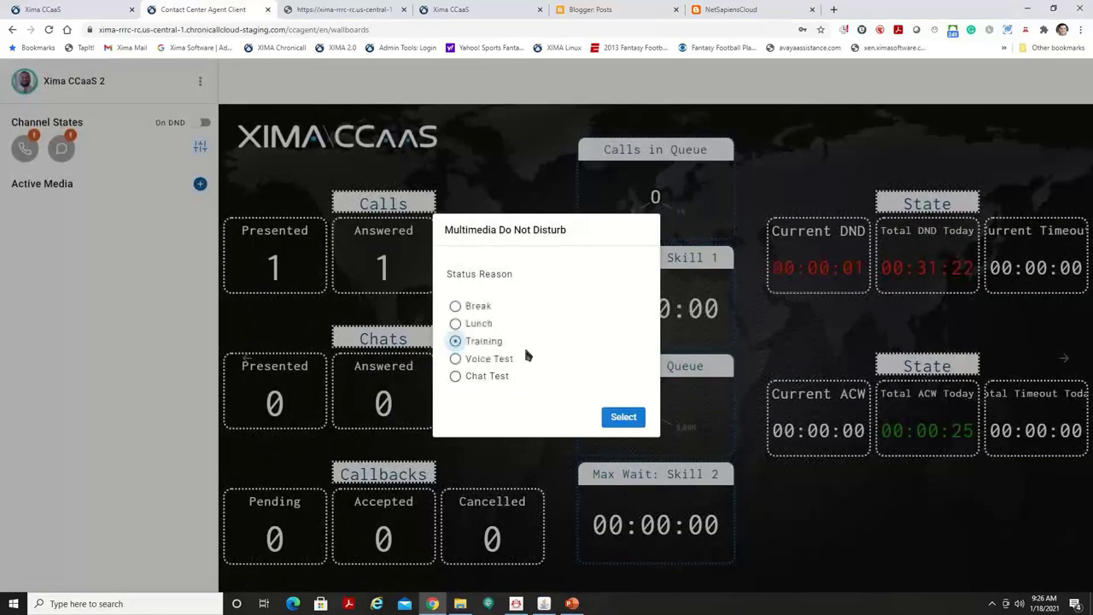
{"action": "left_click", "coordinate": [623, 417]}
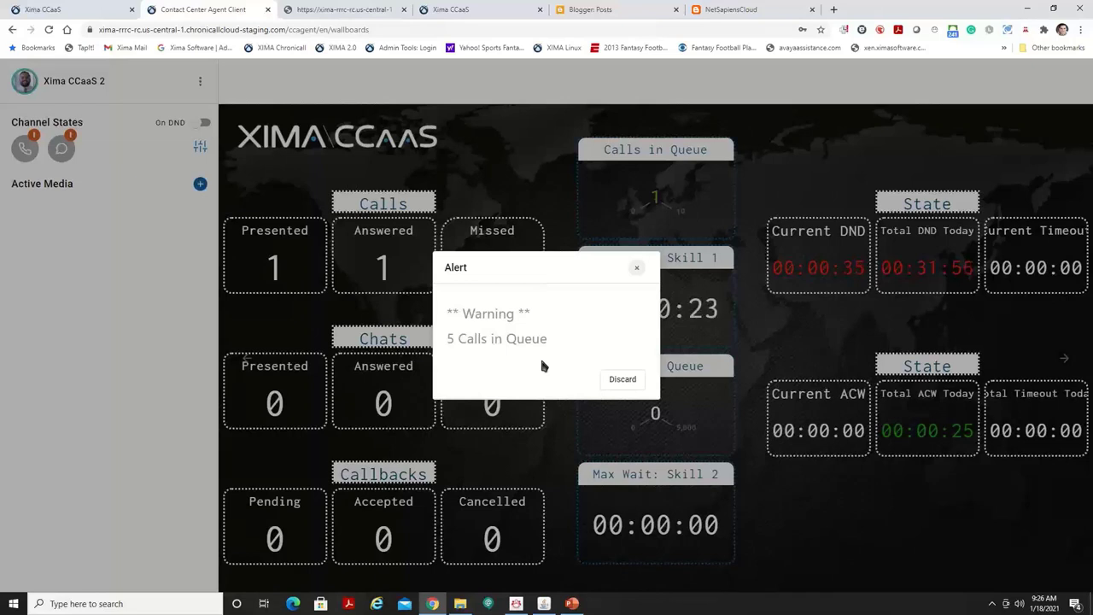
{"action": "left_click", "coordinate": [638, 268]}
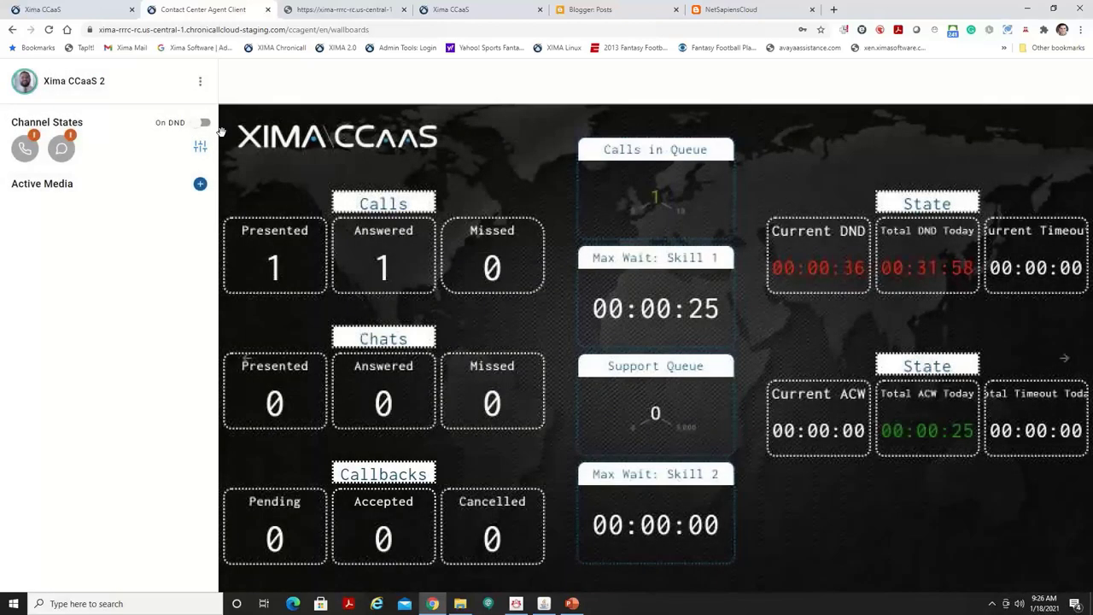
Set the agent to Ready to take the queued call, and look over the call's details, notes and codes.
{"action": "left_click", "coordinate": [205, 122]}
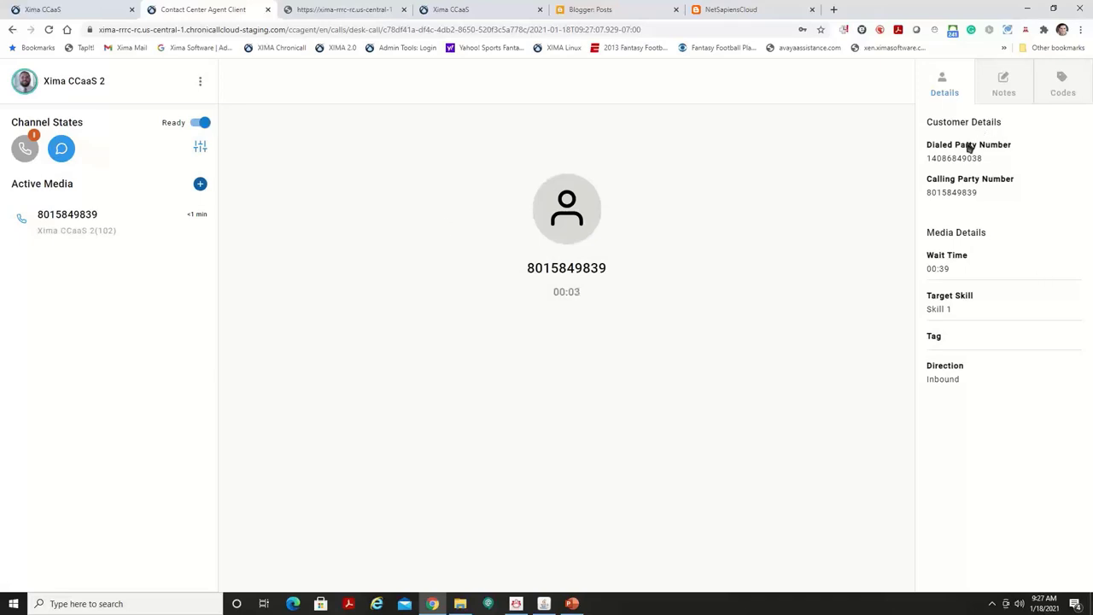
{"action": "left_click", "coordinate": [1004, 80]}
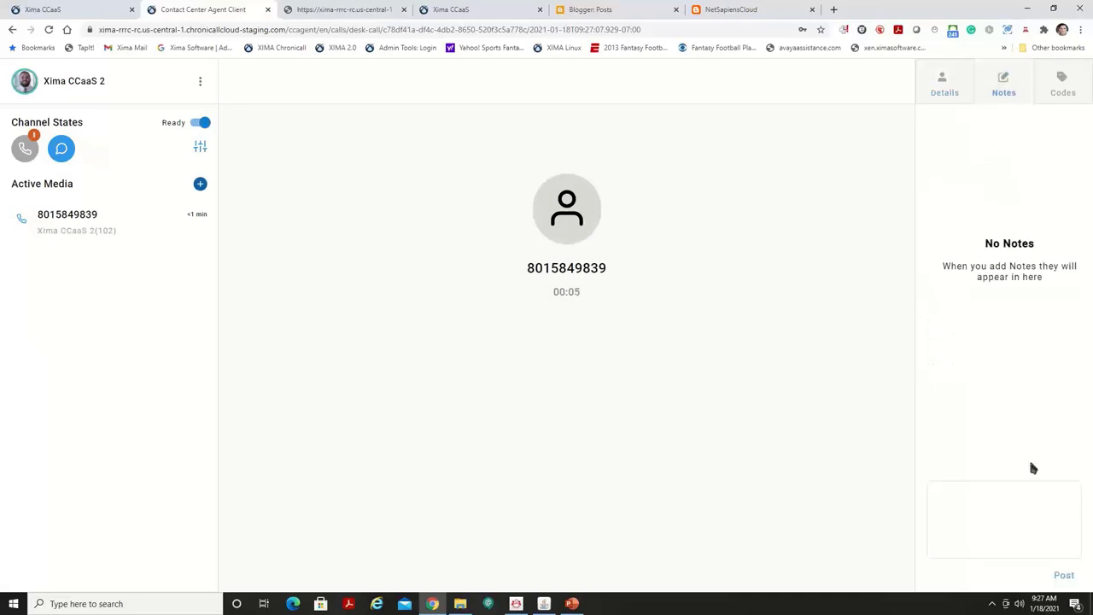
{"action": "left_click", "coordinate": [1062, 87]}
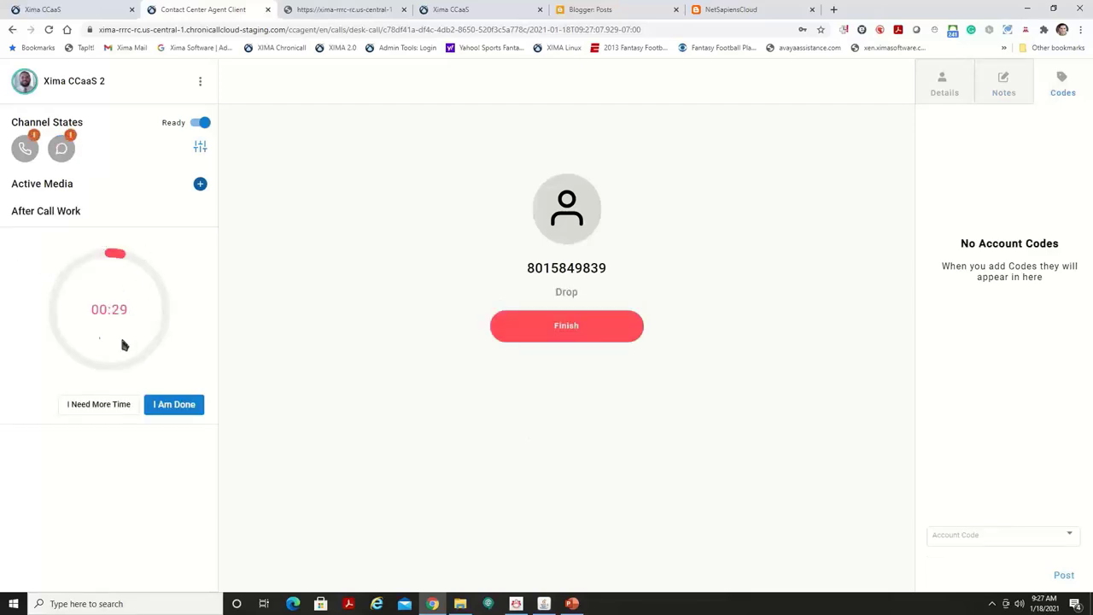
Post Account Code Post Call and Account Code Mid Call to the call, and finish the call with its after-call work.
{"action": "left_click", "coordinate": [1065, 542]}
{"action": "left_click", "coordinate": [979, 483]}
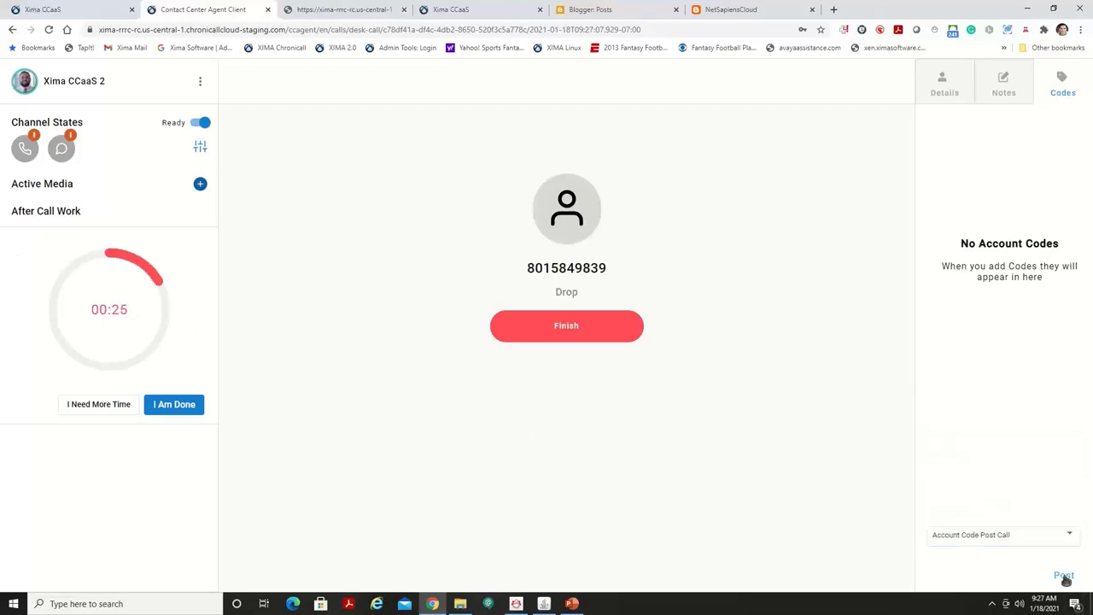
{"action": "left_click", "coordinate": [1065, 578]}
{"action": "left_click", "coordinate": [1052, 542]}
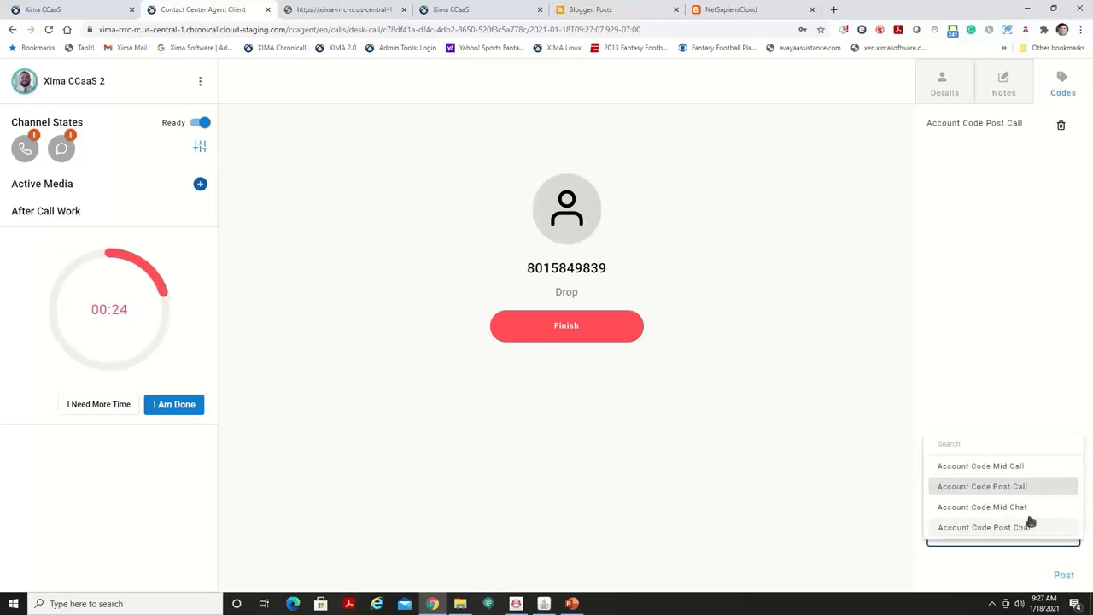
{"action": "left_click", "coordinate": [1015, 467]}
{"action": "left_click", "coordinate": [1065, 576]}
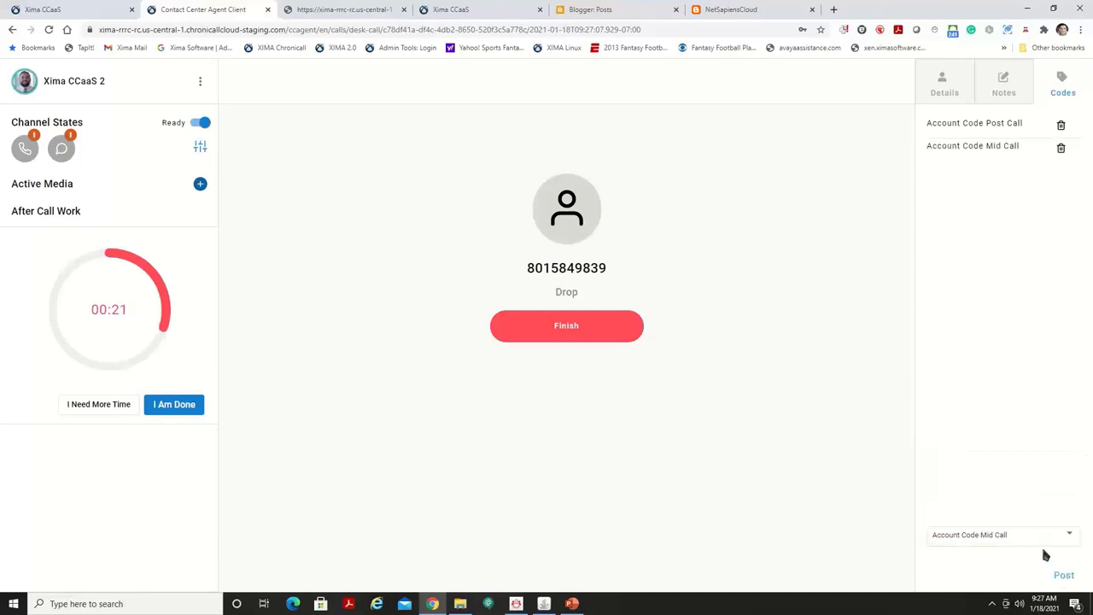
{"action": "left_click", "coordinate": [600, 330]}
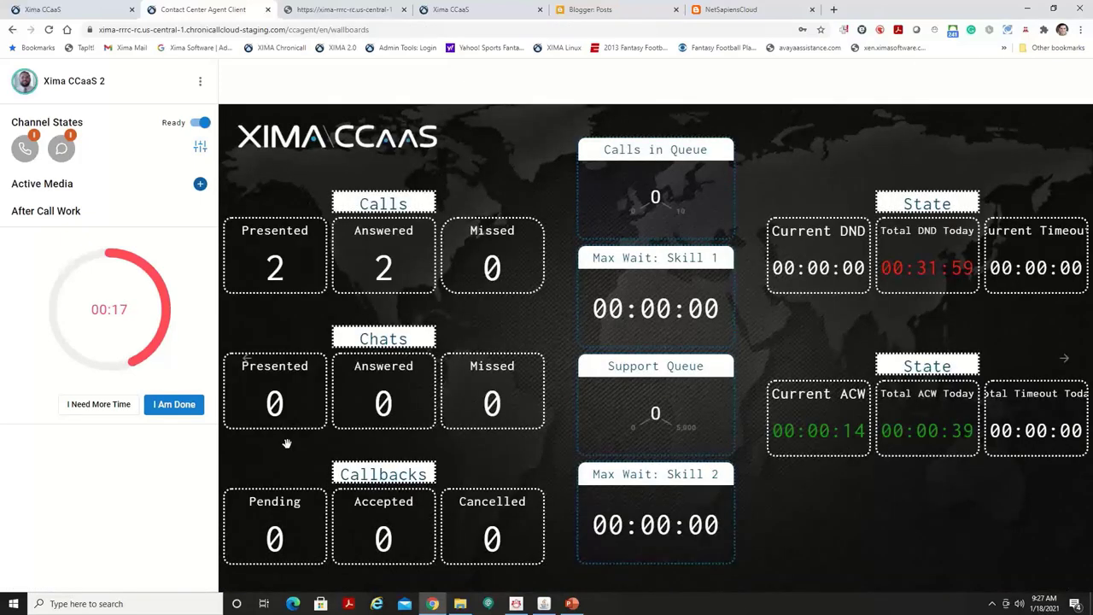
{"action": "left_click", "coordinate": [196, 407]}
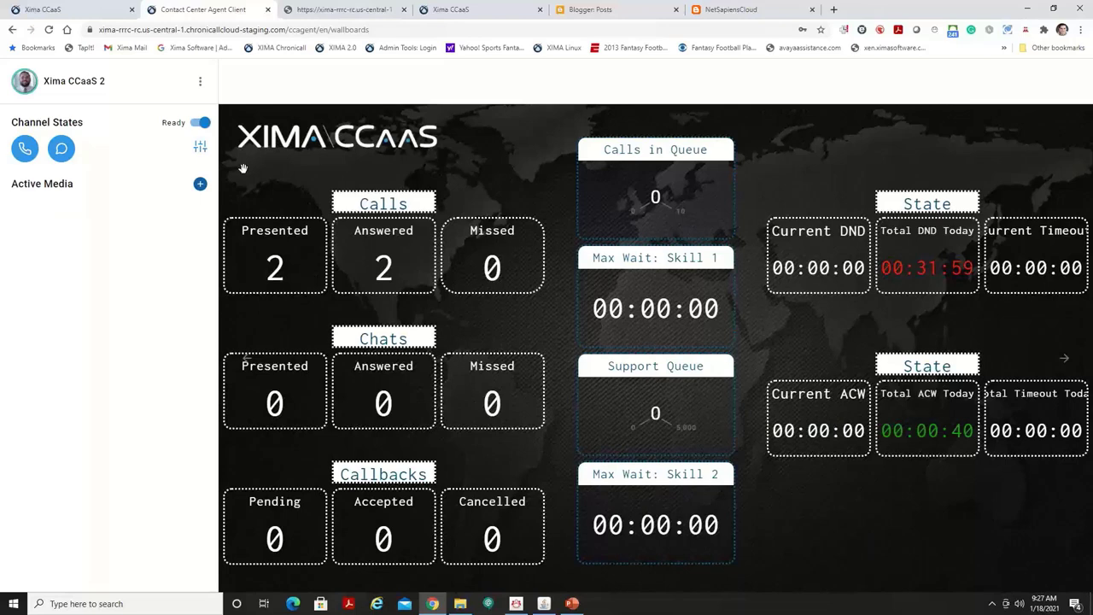
Put the agent on Do Not Disturb with the reason Break and dismiss the calls-in-queue alert.
{"action": "left_click", "coordinate": [202, 123]}
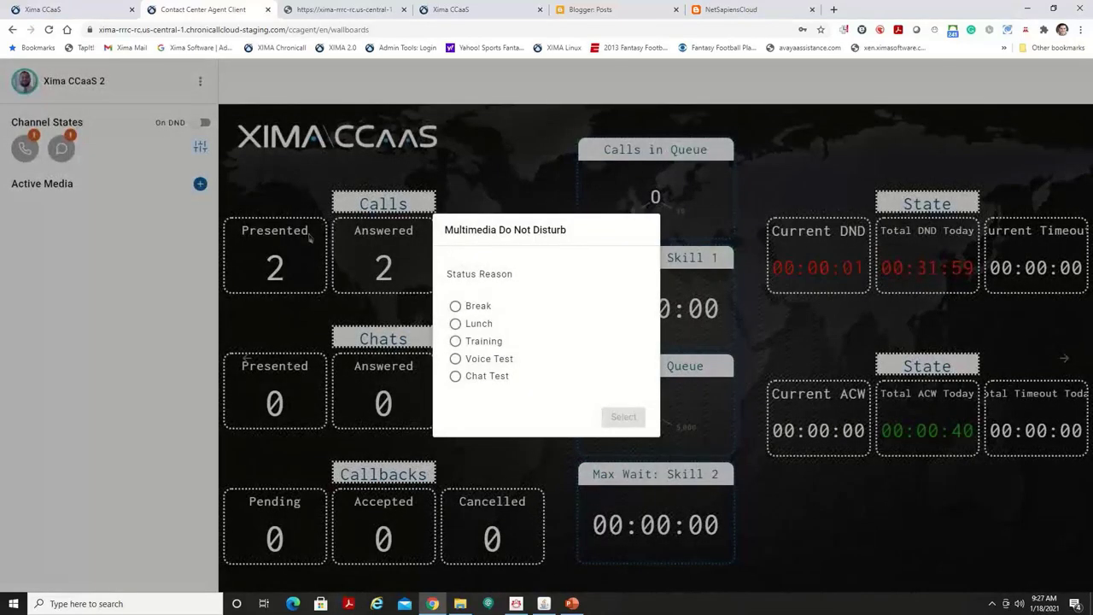
{"action": "left_click", "coordinate": [478, 306]}
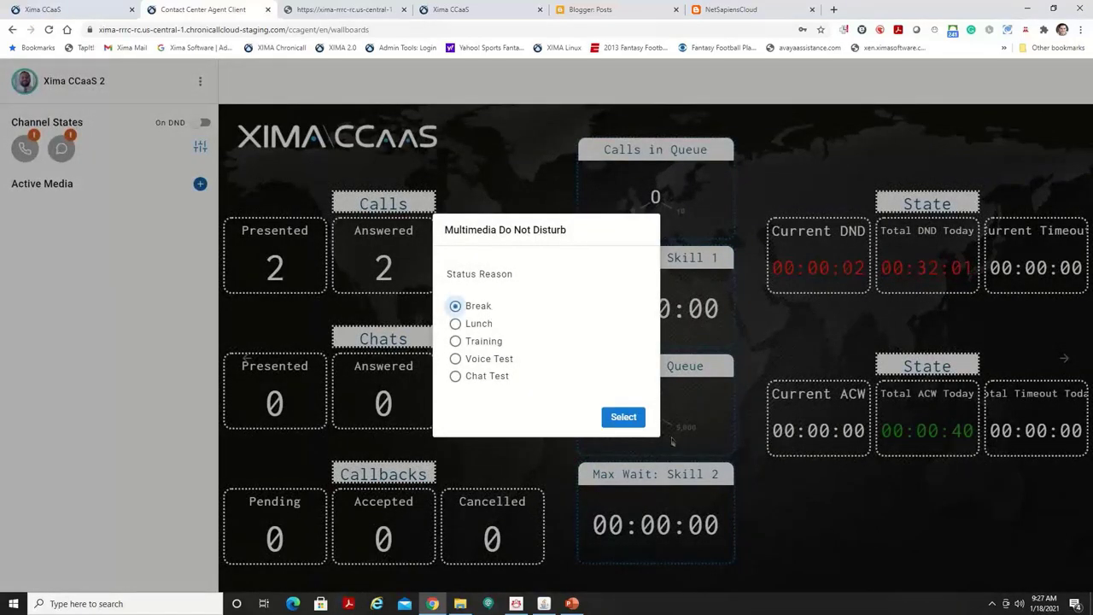
{"action": "left_click", "coordinate": [628, 417]}
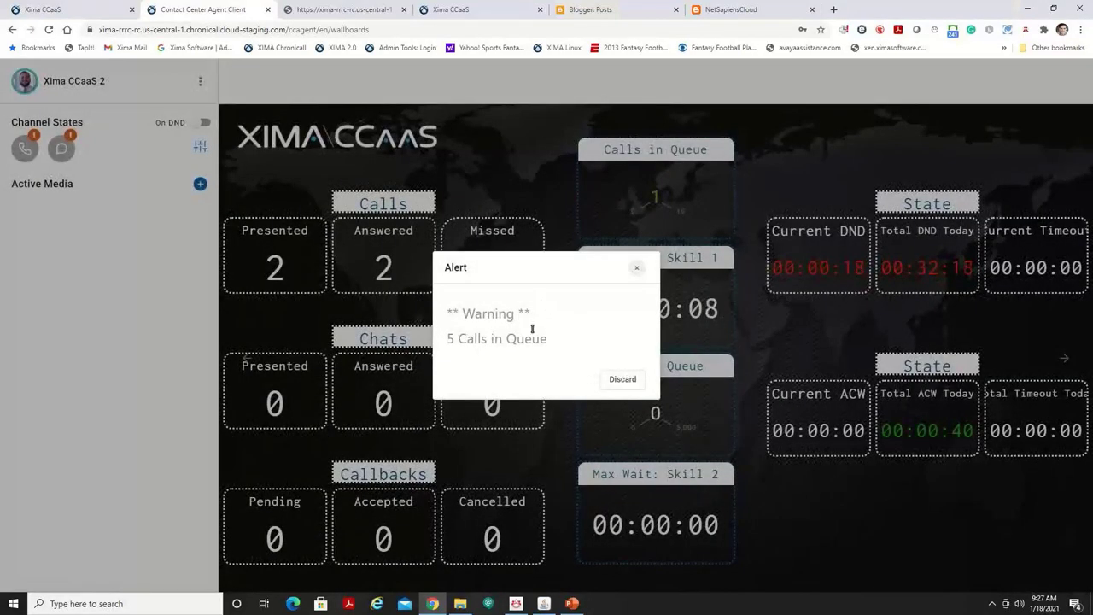
{"action": "left_click", "coordinate": [637, 268]}
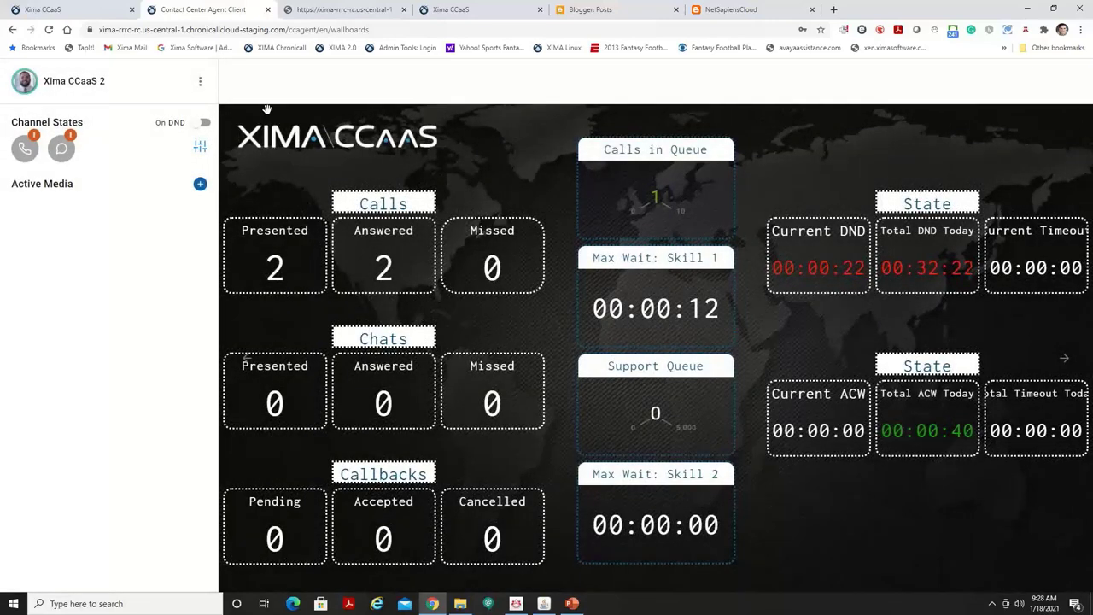
In Supervisor View, review the Xima CCaaS 2 agent's options and the agents available for reassigning the queued Skill 1 call.
{"action": "left_click", "coordinate": [59, 9]}
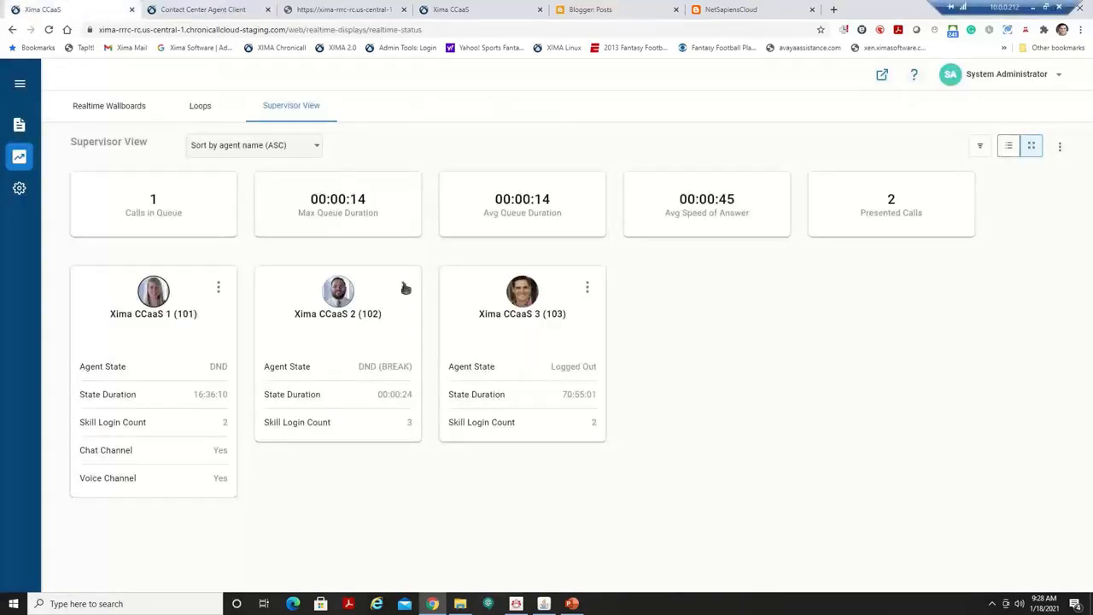
{"action": "left_click", "coordinate": [402, 287]}
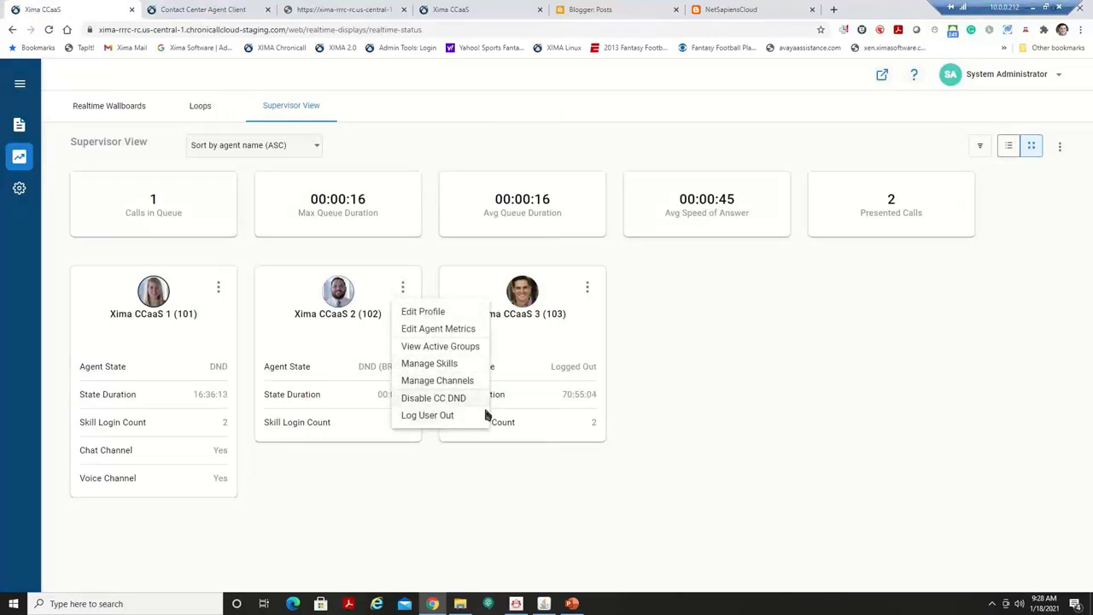
{"action": "left_click", "coordinate": [702, 362]}
{"action": "left_click", "coordinate": [1060, 146]}
{"action": "left_click", "coordinate": [1015, 222]}
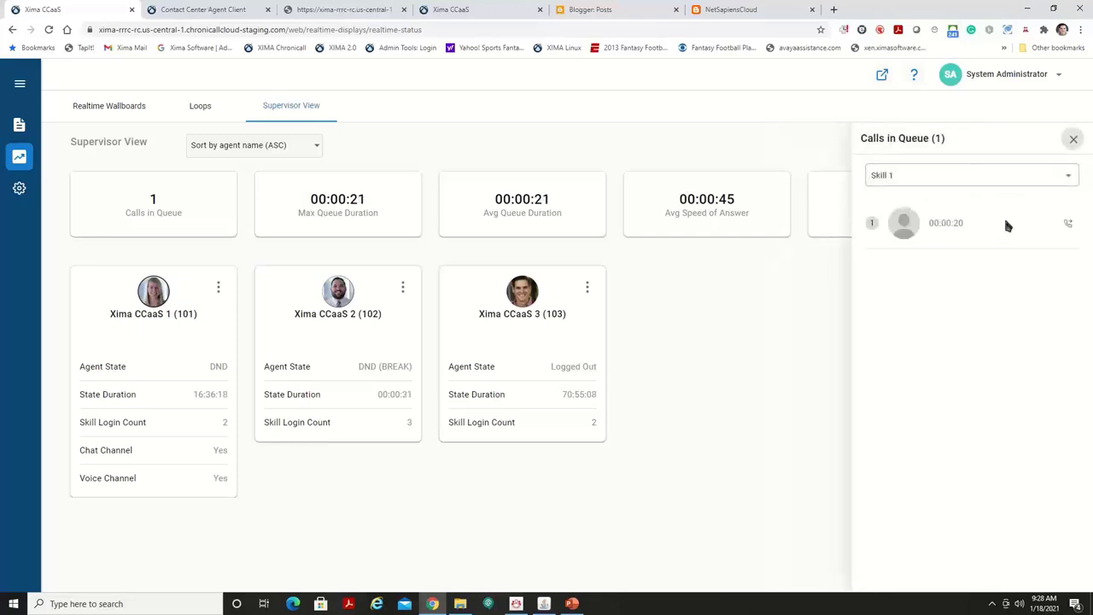
{"action": "left_click", "coordinate": [1067, 223]}
{"action": "left_click", "coordinate": [1041, 261]}
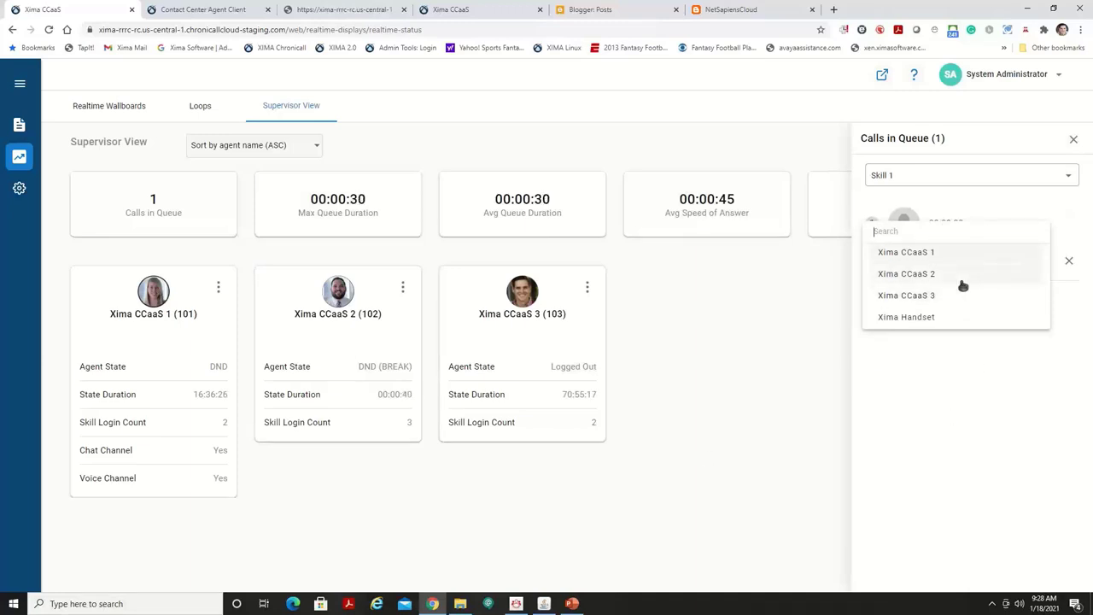
In the Contact Center Agent Client, set the agent to Ready, dismiss the queue alert and end the queued callback reservation.
{"action": "left_click", "coordinate": [213, 9]}
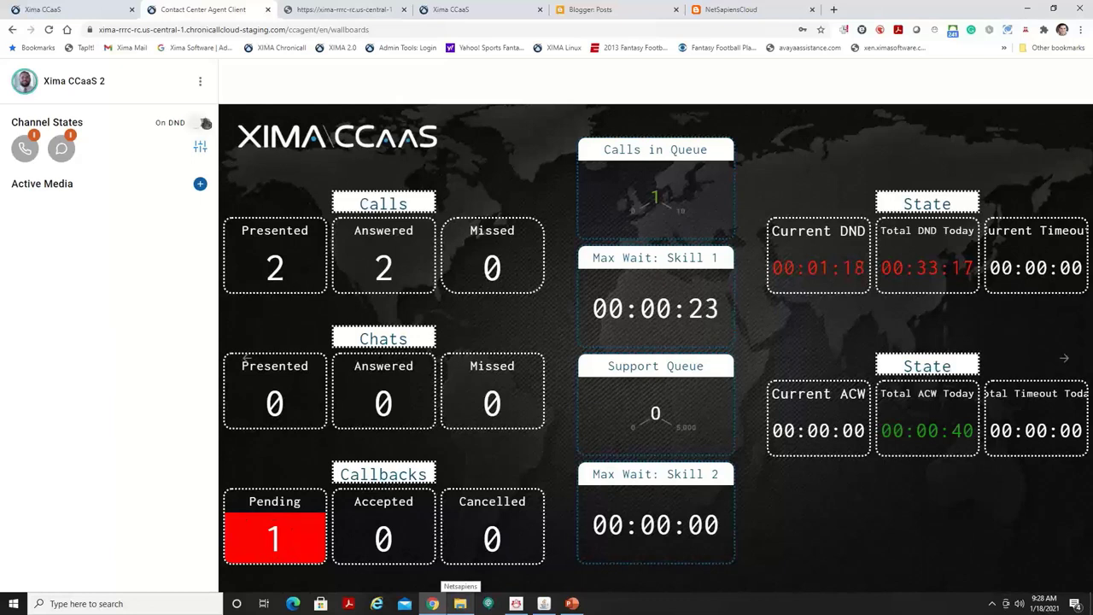
{"action": "left_click", "coordinate": [203, 123]}
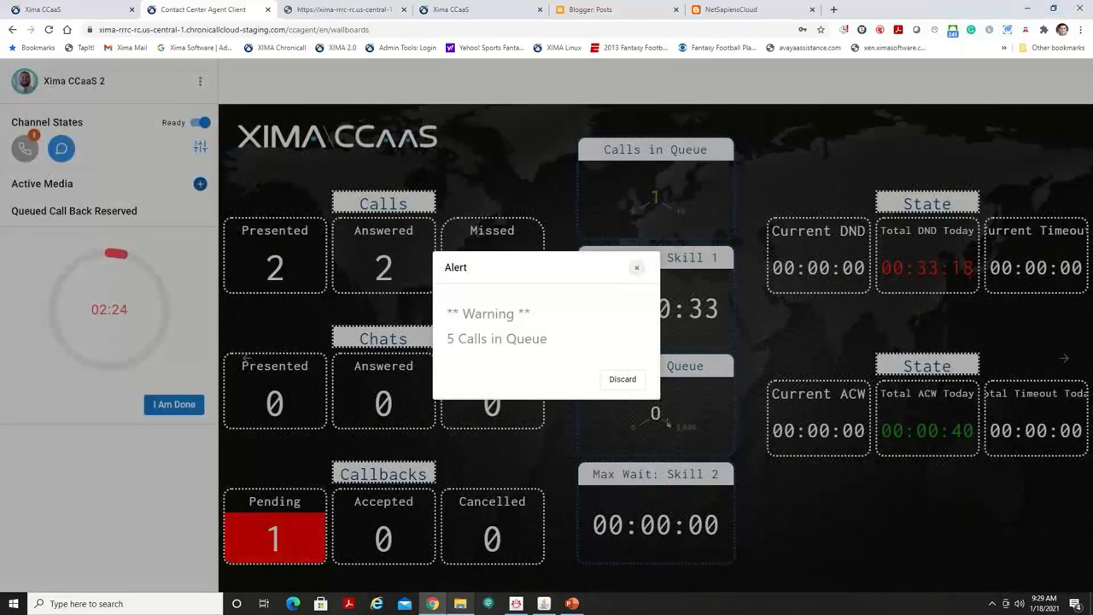
{"action": "left_click", "coordinate": [624, 380]}
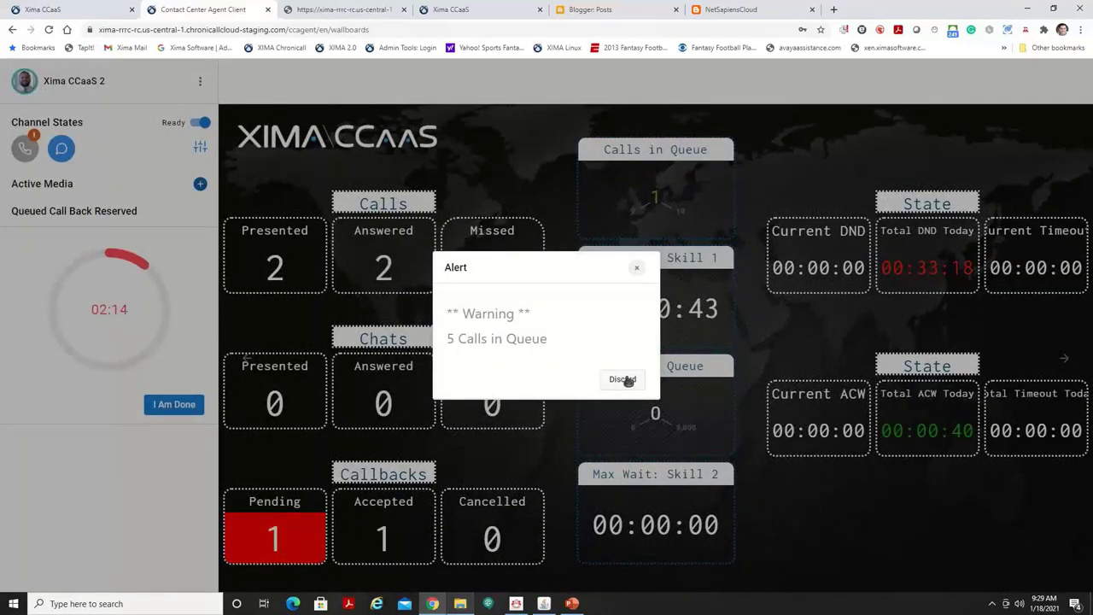
{"action": "left_click", "coordinate": [637, 268]}
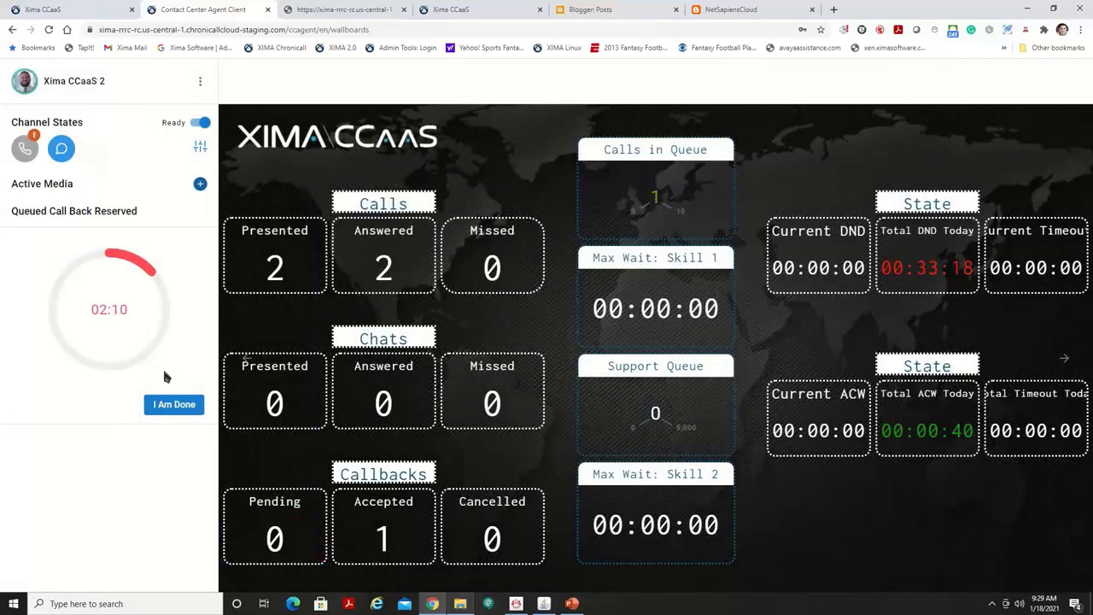
{"action": "left_click", "coordinate": [174, 404]}
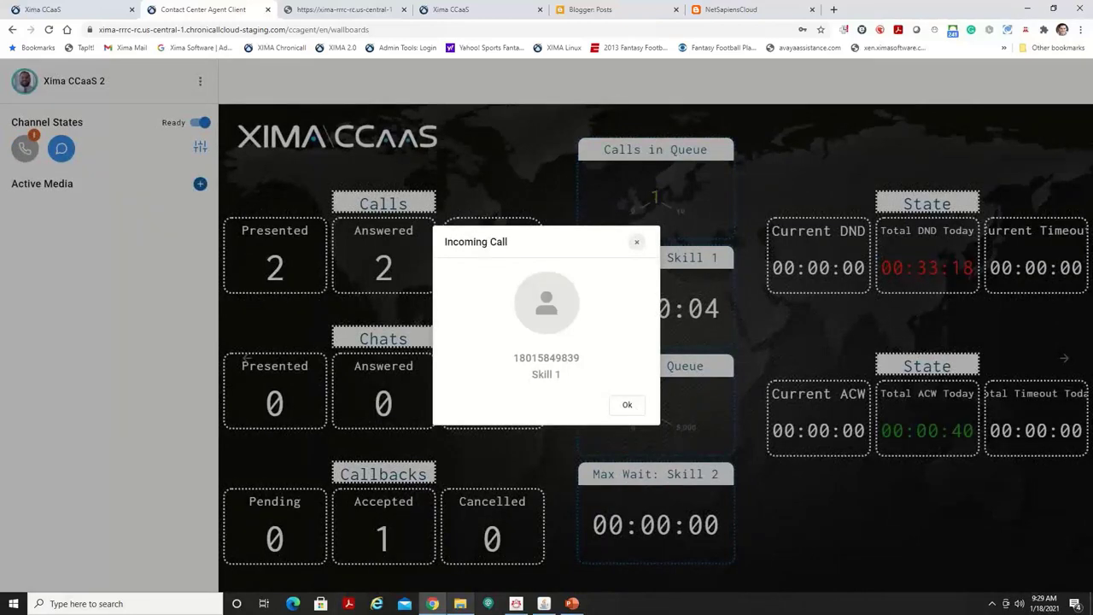
Acknowledge the incoming Skill 1 callback call, finish it and complete the after-call work.
{"action": "left_click", "coordinate": [632, 405]}
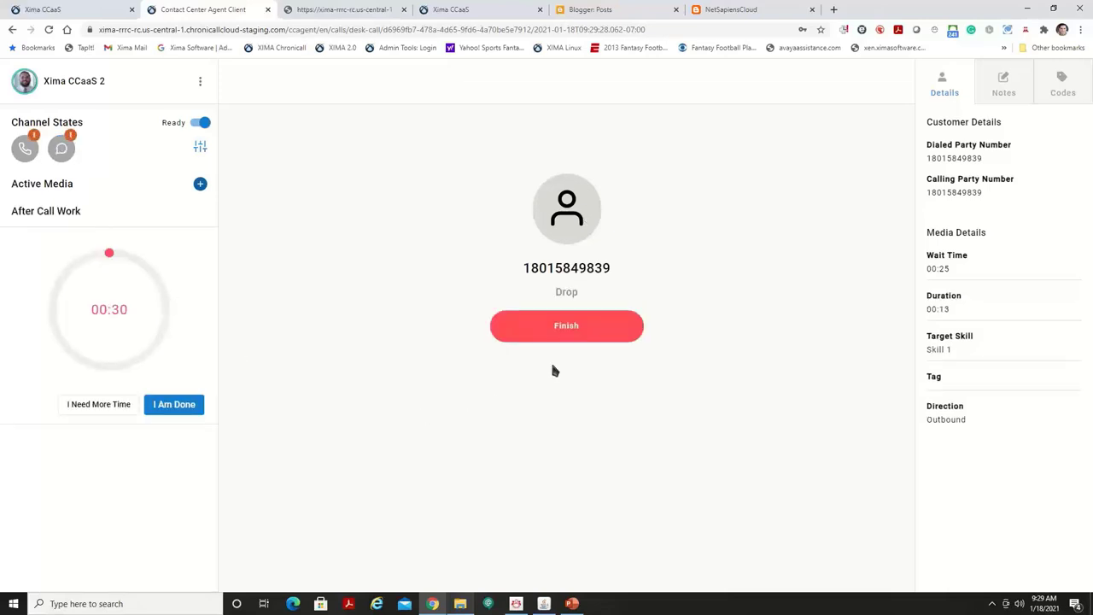
{"action": "left_click", "coordinate": [574, 338]}
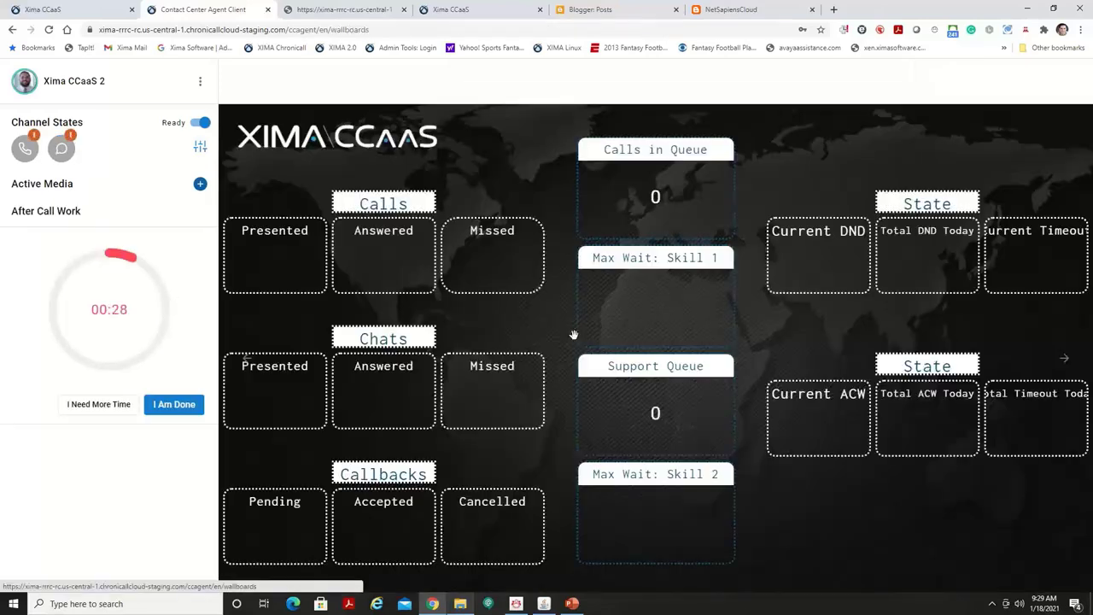
{"action": "left_click", "coordinate": [184, 405]}
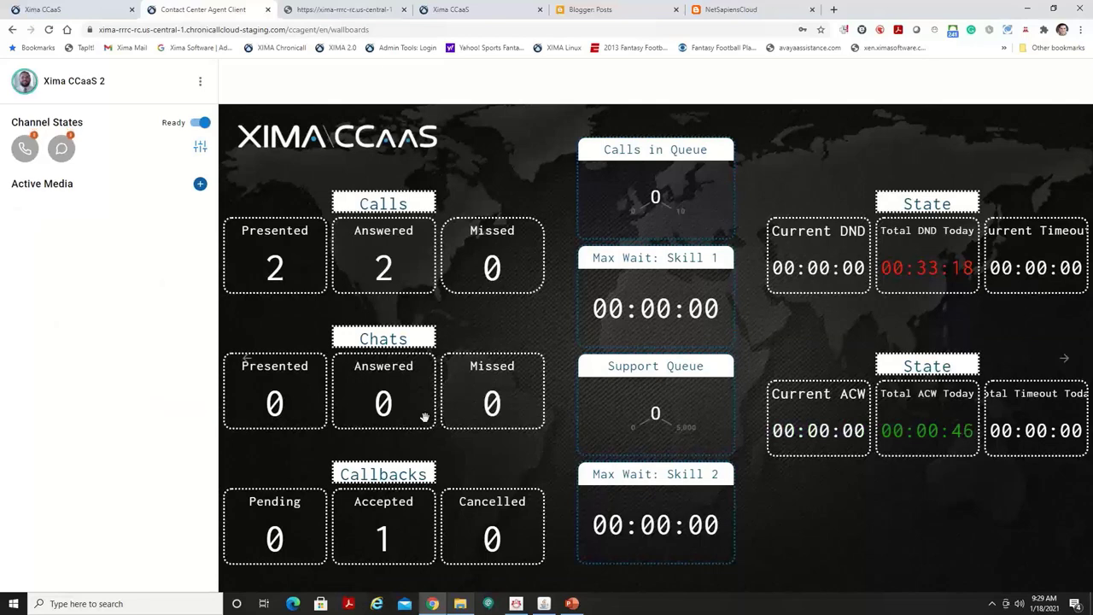
On the NetSapiensCloud page, request a chat with an agent by submitting the customer's name, e-mail and the robot check.
{"action": "left_click", "coordinate": [754, 9]}
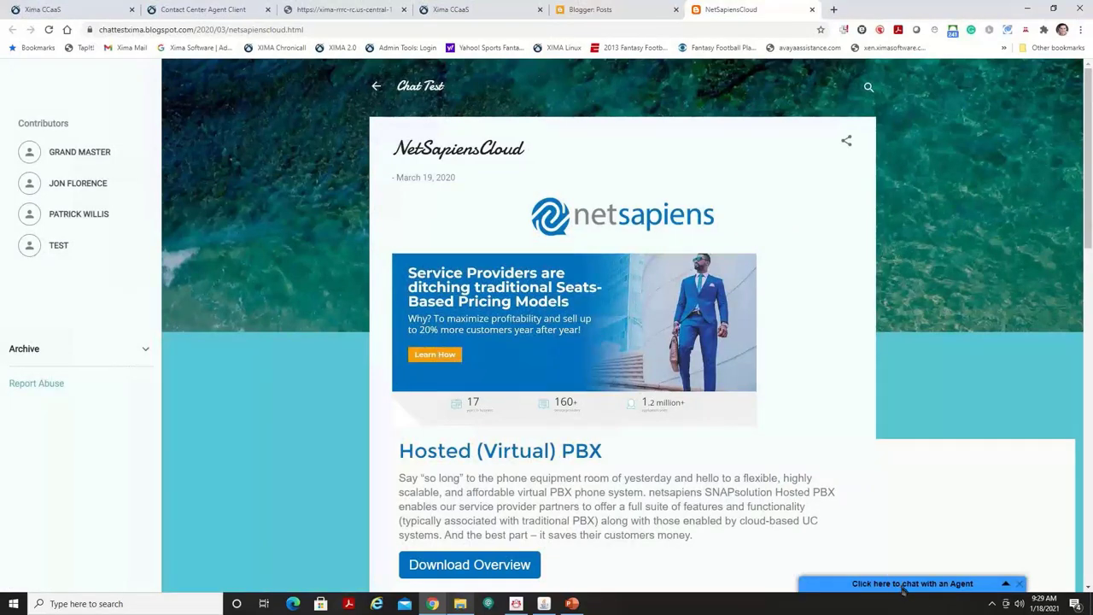
{"action": "left_click", "coordinate": [903, 586]}
{"action": "left_click", "coordinate": [911, 576]}
{"action": "left_click", "coordinate": [861, 454]}
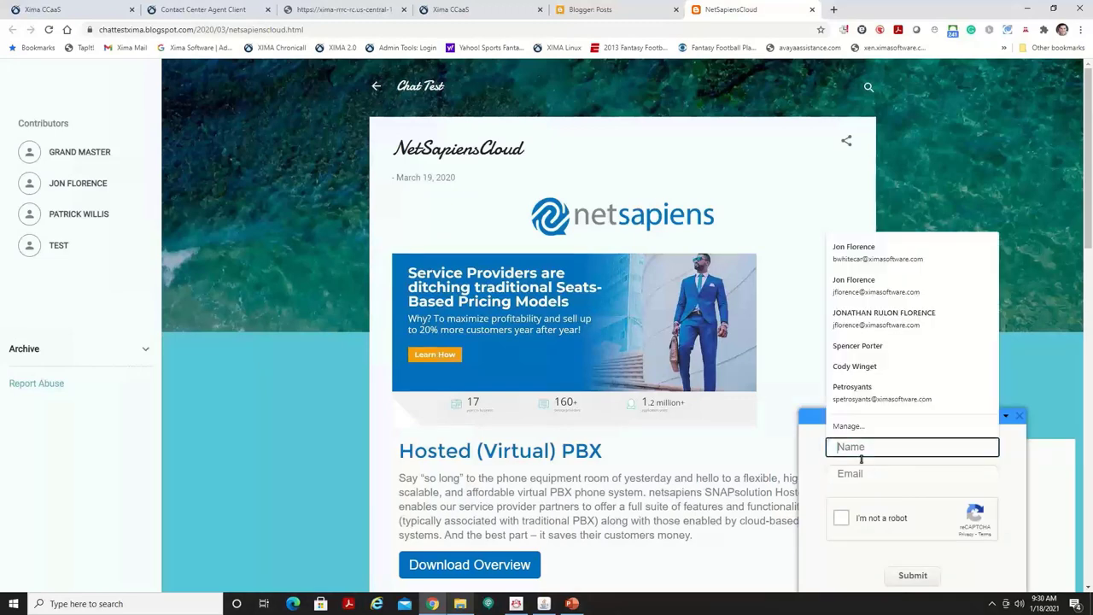
{"action": "type", "text": "demo bob"}
{"action": "key", "text": "Tab"}
{"action": "type", "text": "bob"}
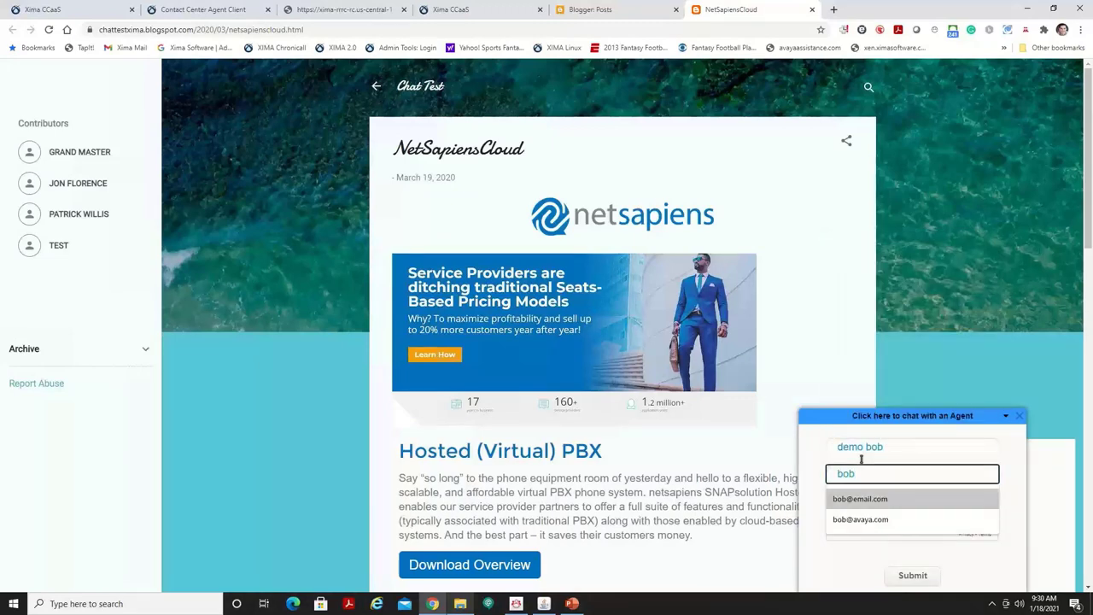
{"action": "key", "text": "Return"}
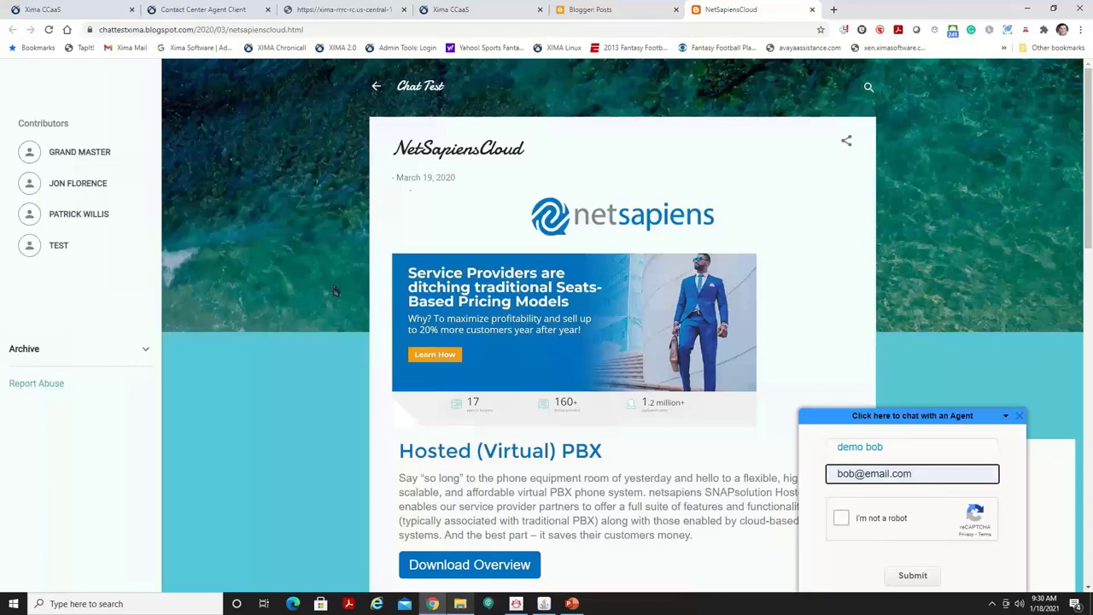
{"action": "left_click", "coordinate": [844, 520]}
{"action": "left_click", "coordinate": [912, 575]}
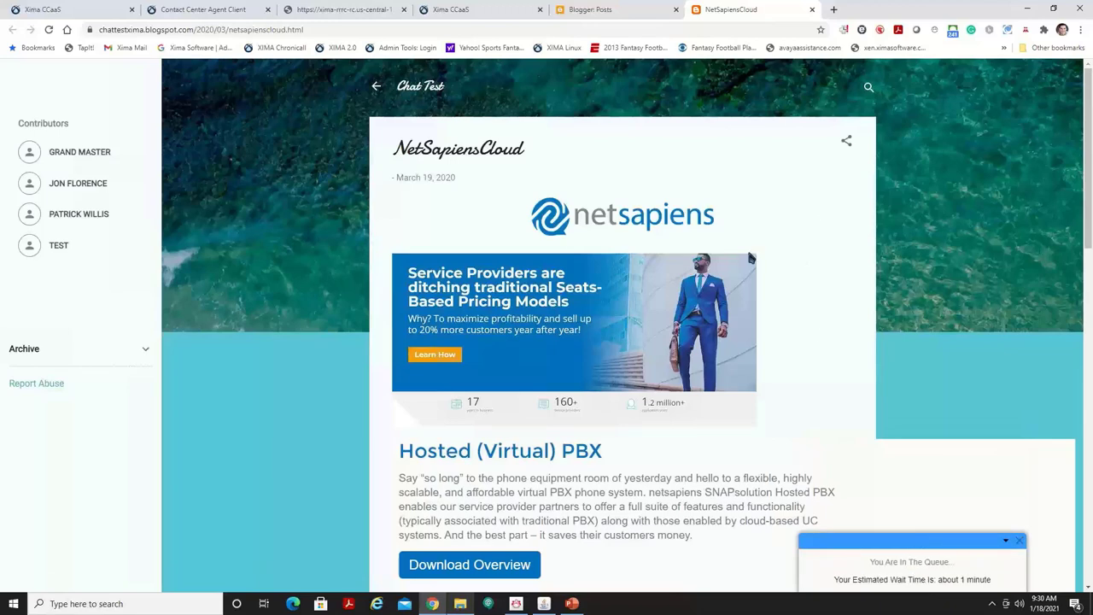
Accept the Skill 1 chat offer in the agent client, reply "hi" from the website chat window, and return to the agent client.
{"action": "left_click", "coordinate": [192, 9]}
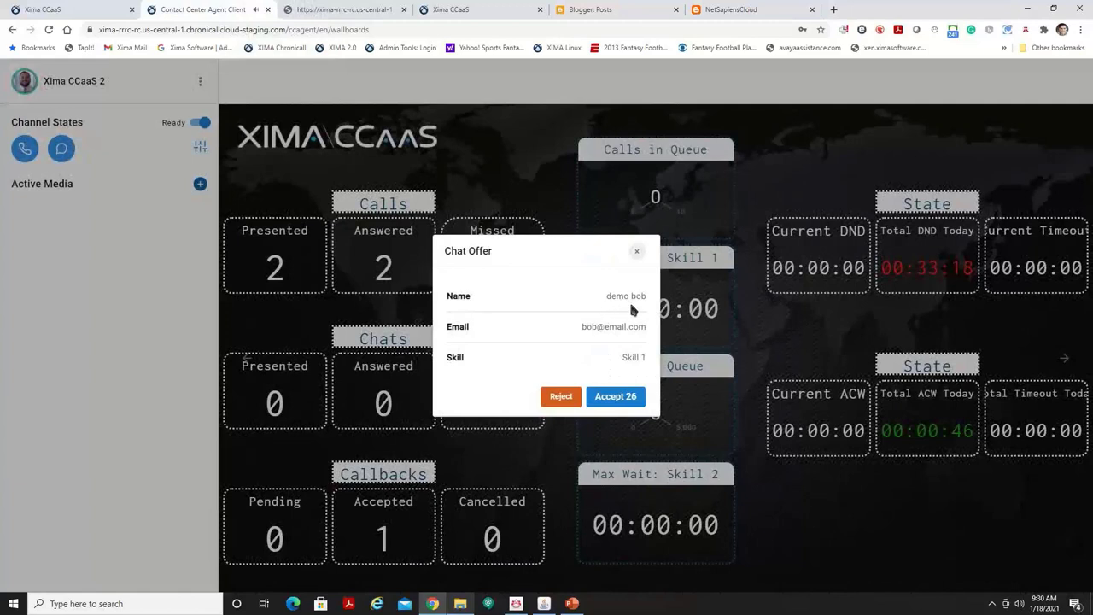
{"action": "left_click", "coordinate": [618, 395]}
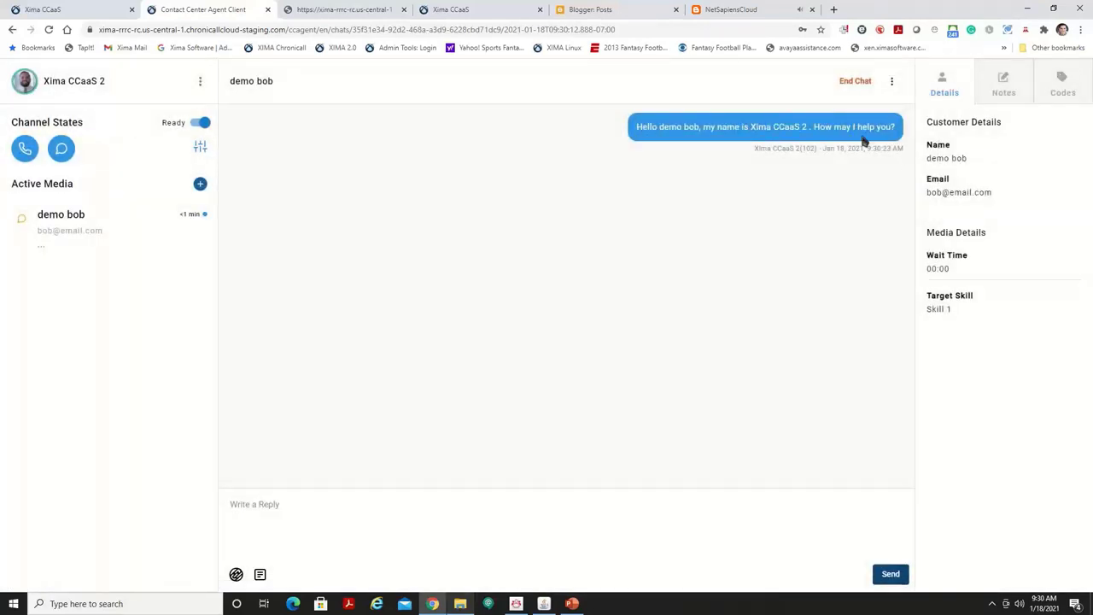
{"action": "left_click", "coordinate": [720, 8]}
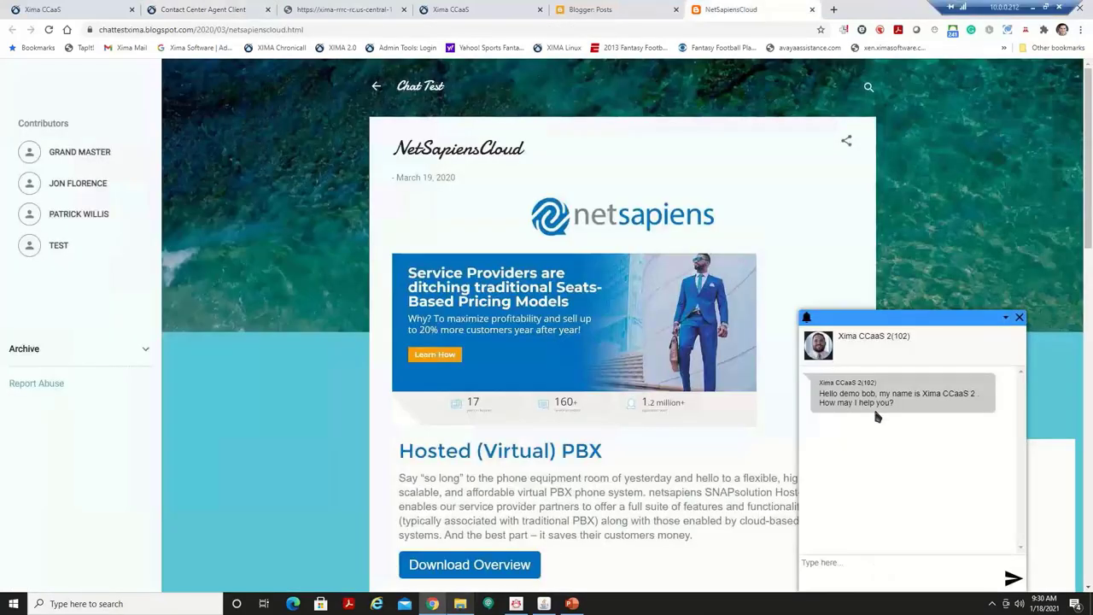
{"action": "left_click", "coordinate": [842, 562]}
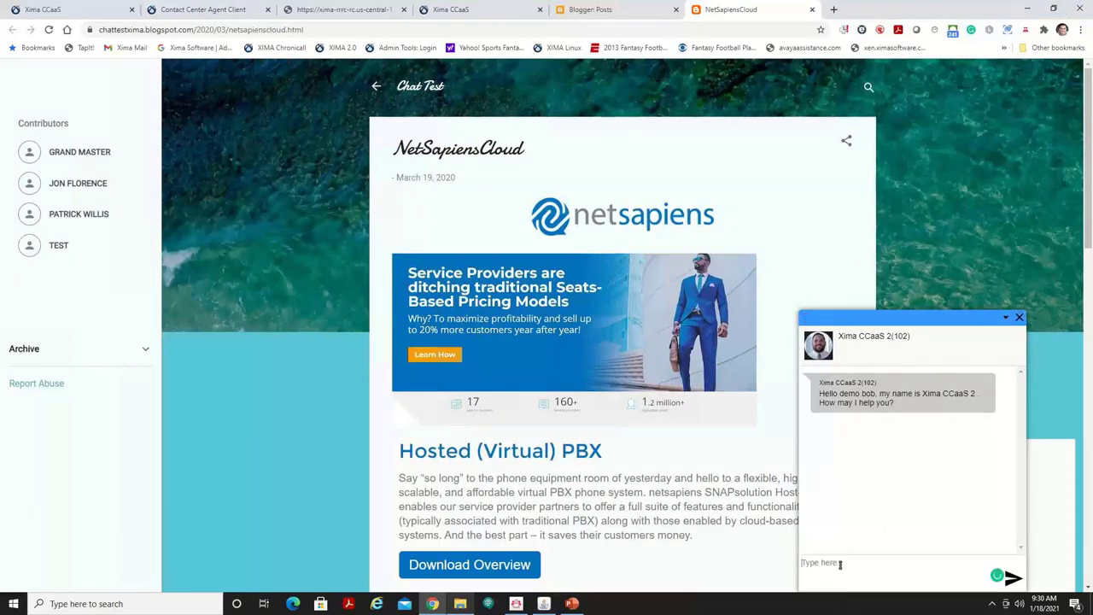
{"action": "type", "text": "hi"}
{"action": "key", "text": "Return"}
{"action": "left_click", "coordinate": [242, 8]}
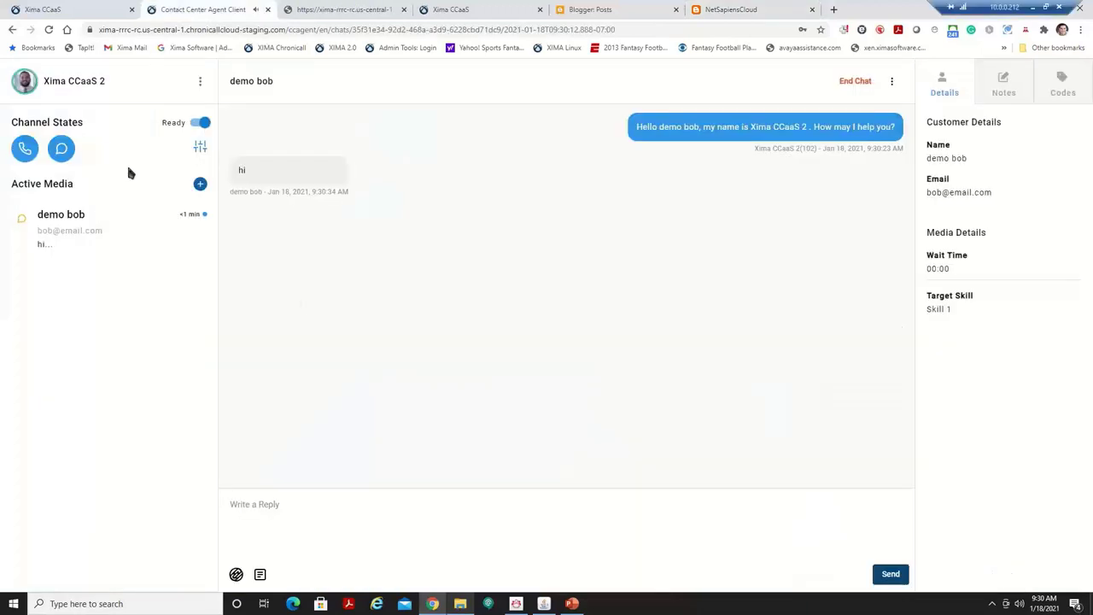
{"action": "left_click", "coordinate": [267, 512]}
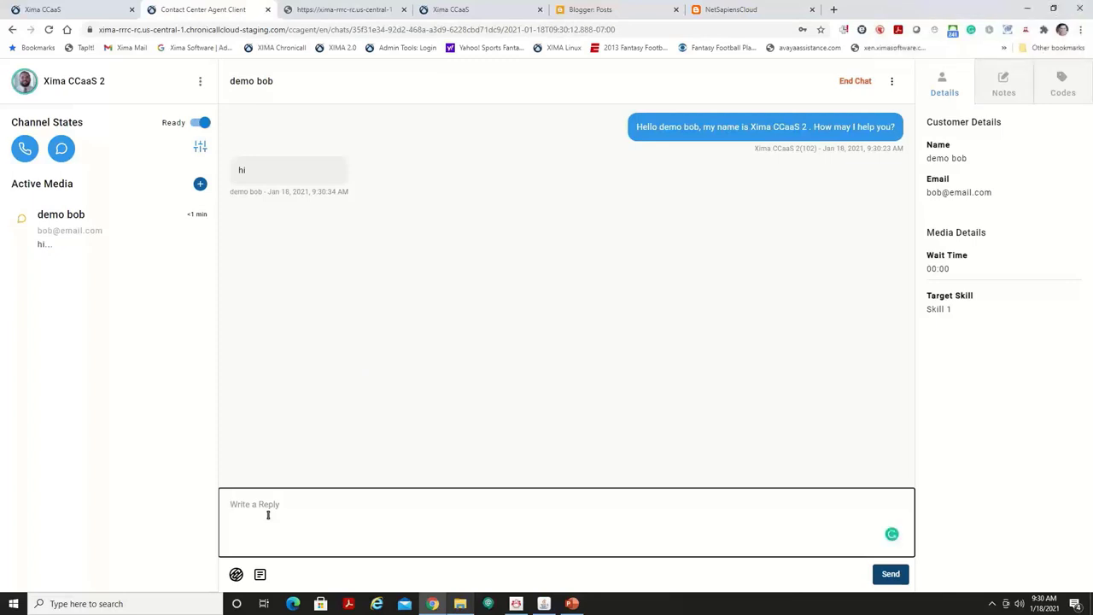
{"action": "type", "text": "how"}
{"action": "key", "text": "BackSpace"}
{"action": "key", "text": "BackSpace"}
{"action": "key", "text": "BackSpace"}
{"action": "key", "text": "BackSpace"}
{"action": "key", "text": "BackSpace"}
{"action": "key", "text": "BackSpace"}
Send the customer the Support canned response with the link for logging a ticket.
{"action": "left_click", "coordinate": [261, 574]}
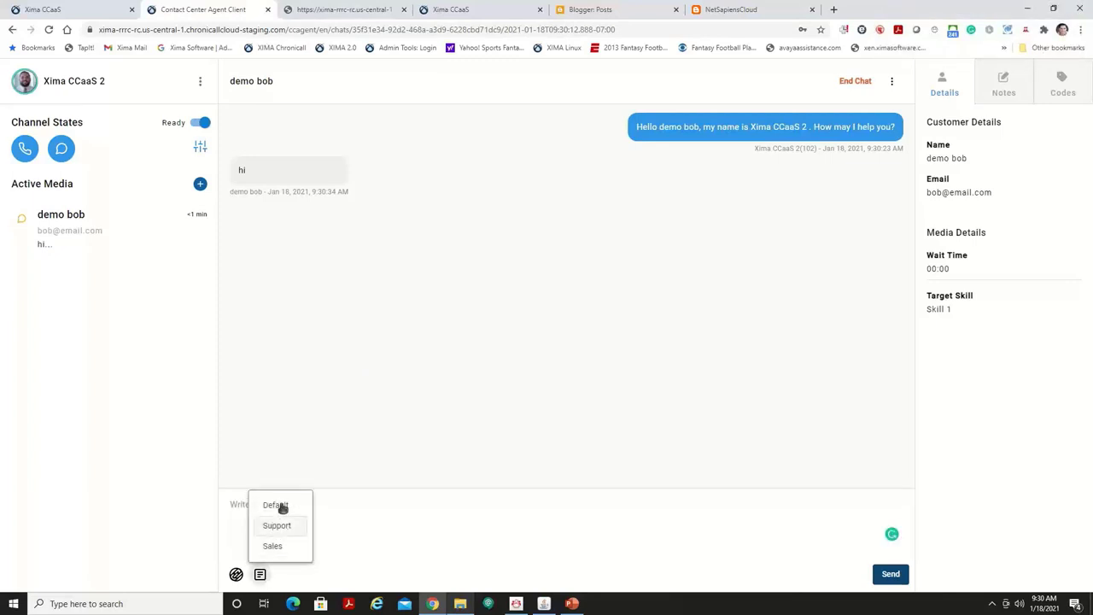
{"action": "left_click", "coordinate": [285, 530]}
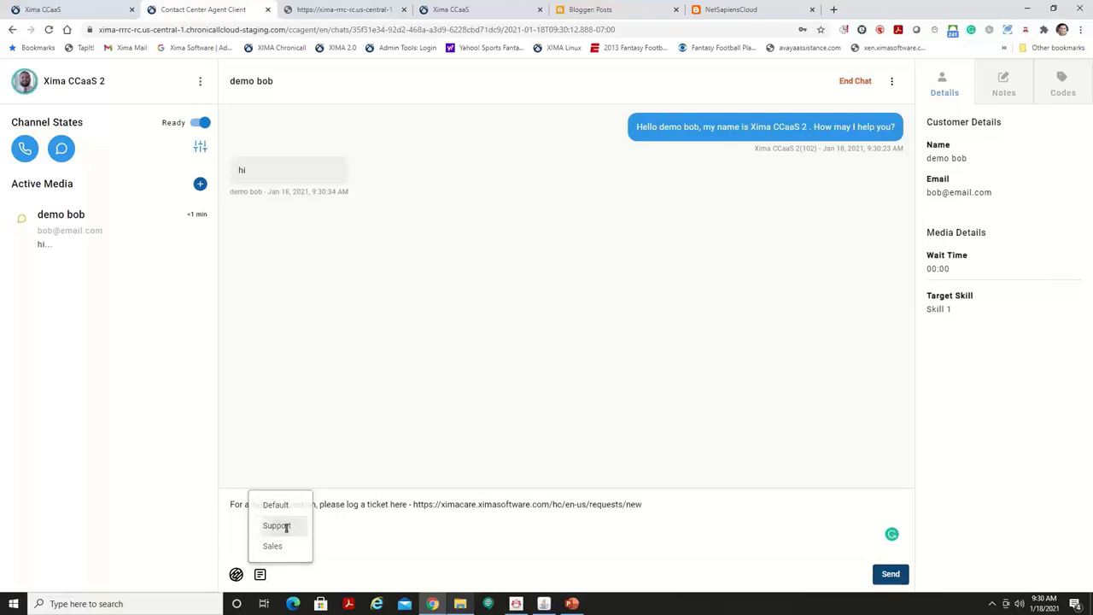
{"action": "left_click", "coordinate": [891, 574]}
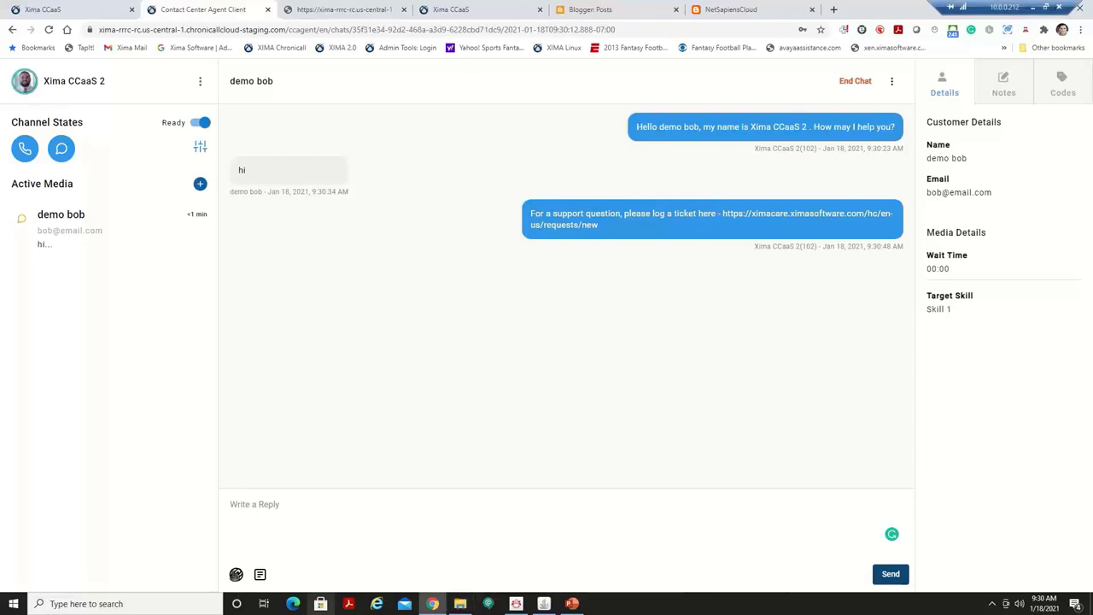
Review the agents and skills to which the active chat can be transferred, and leave the chat untransferred.
{"action": "left_click", "coordinate": [892, 81]}
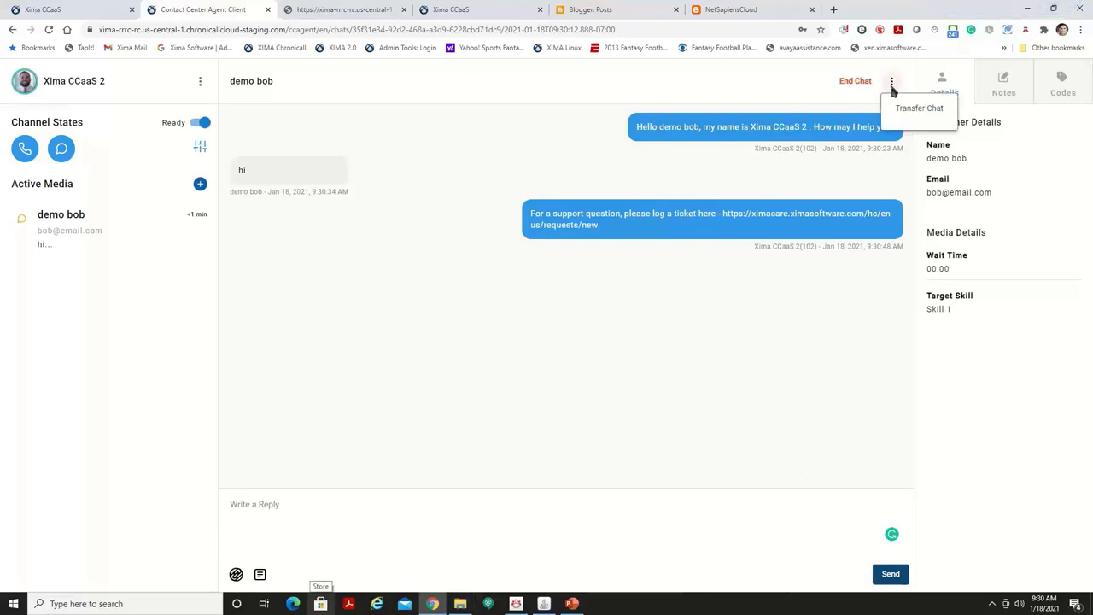
{"action": "left_click", "coordinate": [932, 110]}
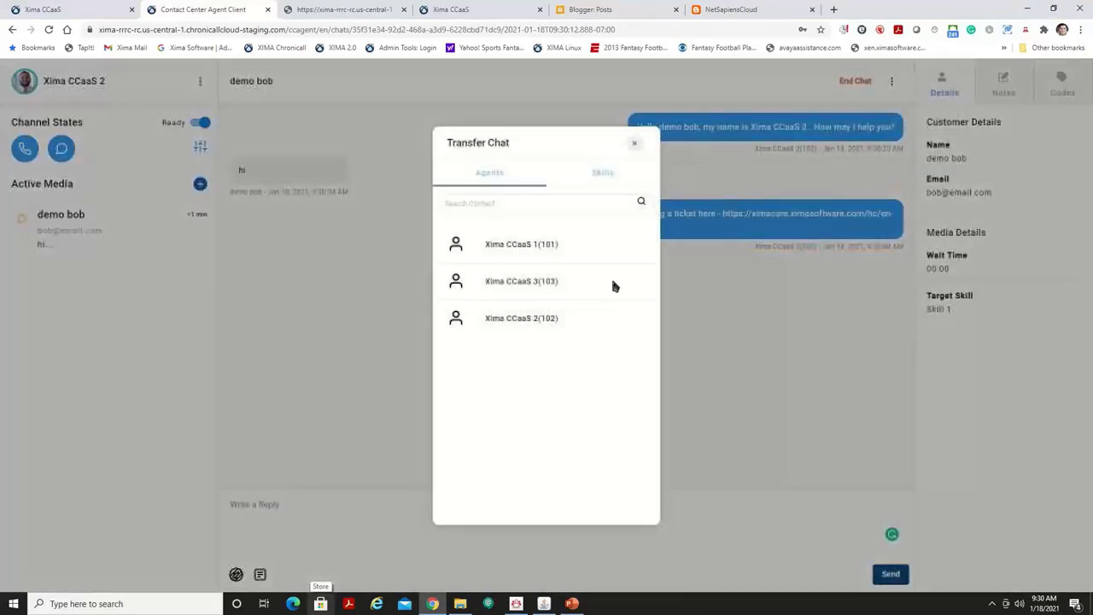
{"action": "left_click", "coordinate": [598, 174]}
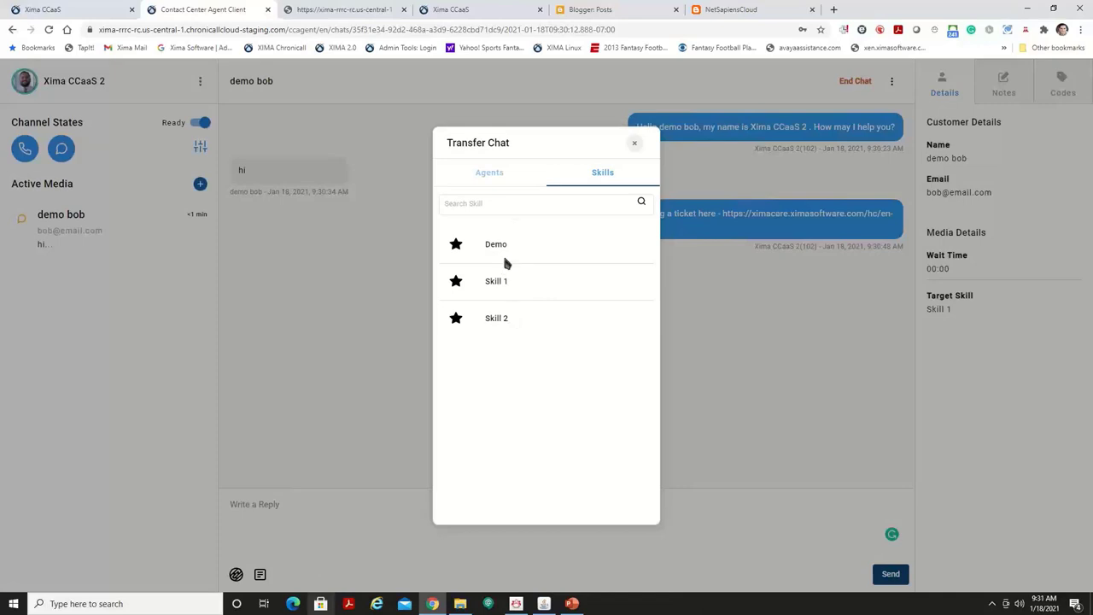
{"action": "left_click", "coordinate": [691, 171]}
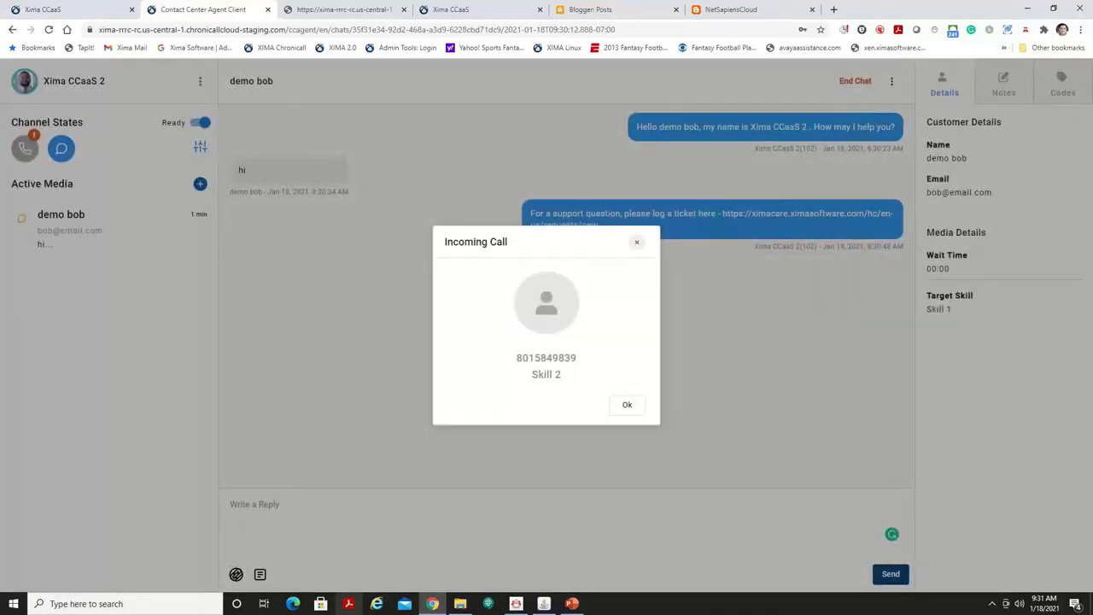
Acknowledge the incoming Skill 2 call, reopen the customer's chat and end it.
{"action": "left_click", "coordinate": [627, 405]}
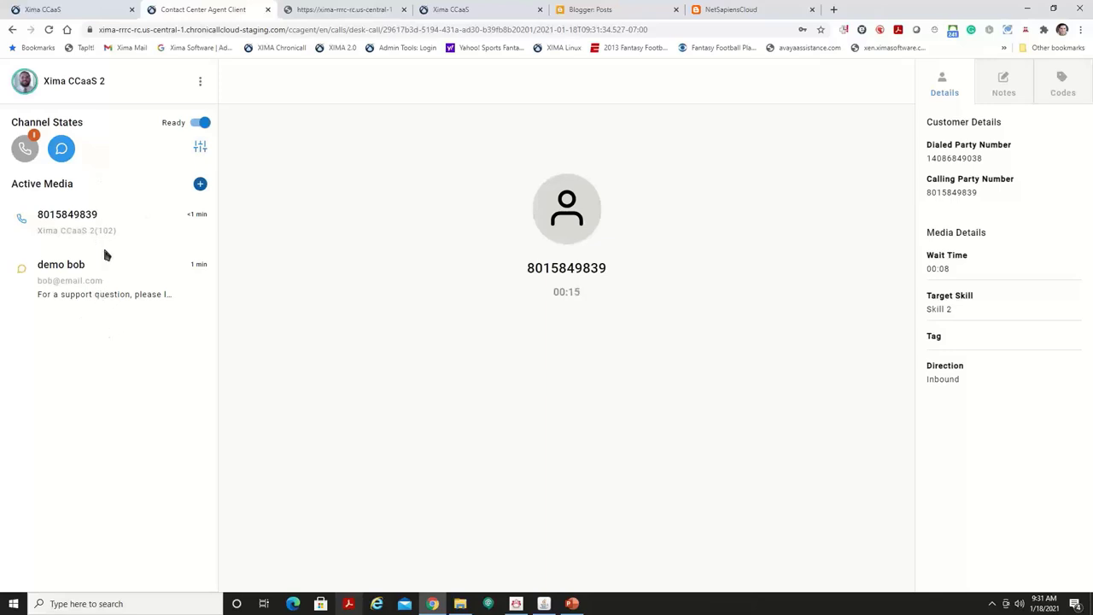
{"action": "left_click", "coordinate": [189, 466]}
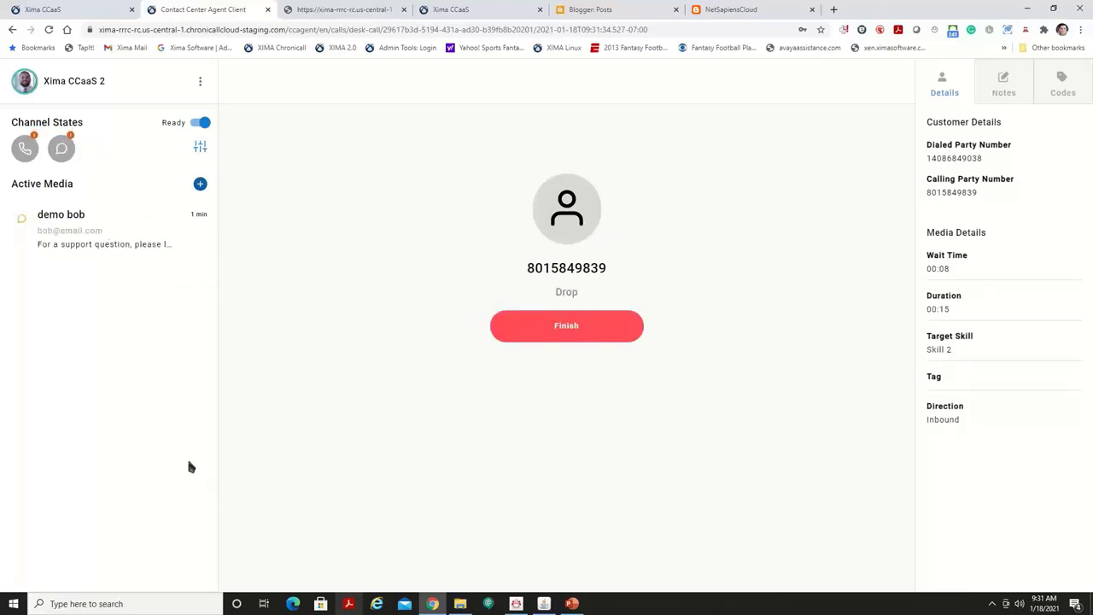
{"action": "left_click", "coordinate": [103, 240]}
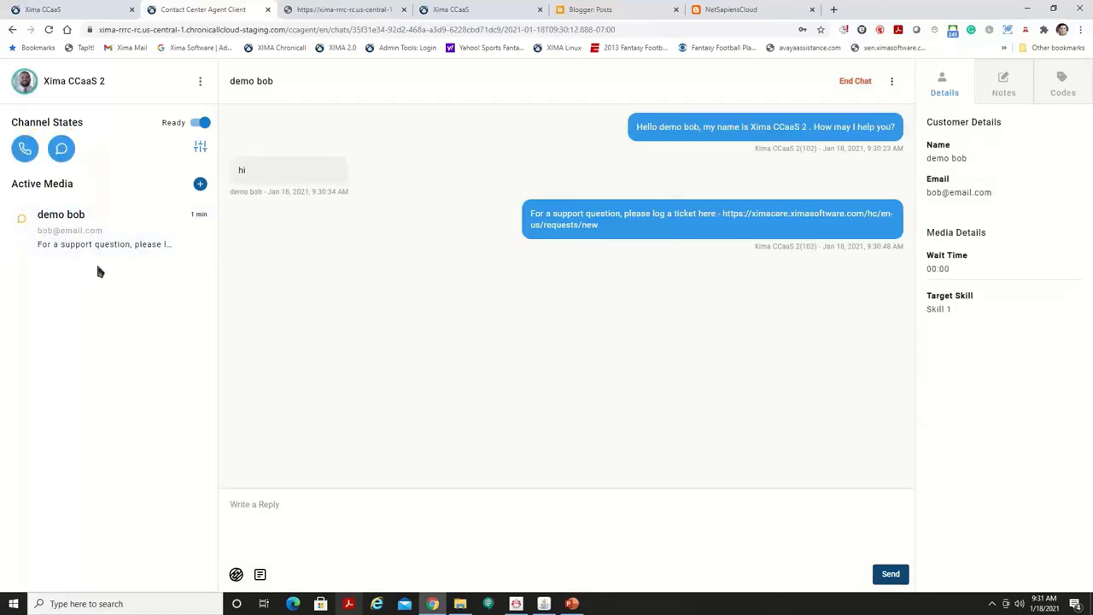
{"action": "left_click", "coordinate": [858, 81]}
{"action": "left_click", "coordinate": [578, 292]}
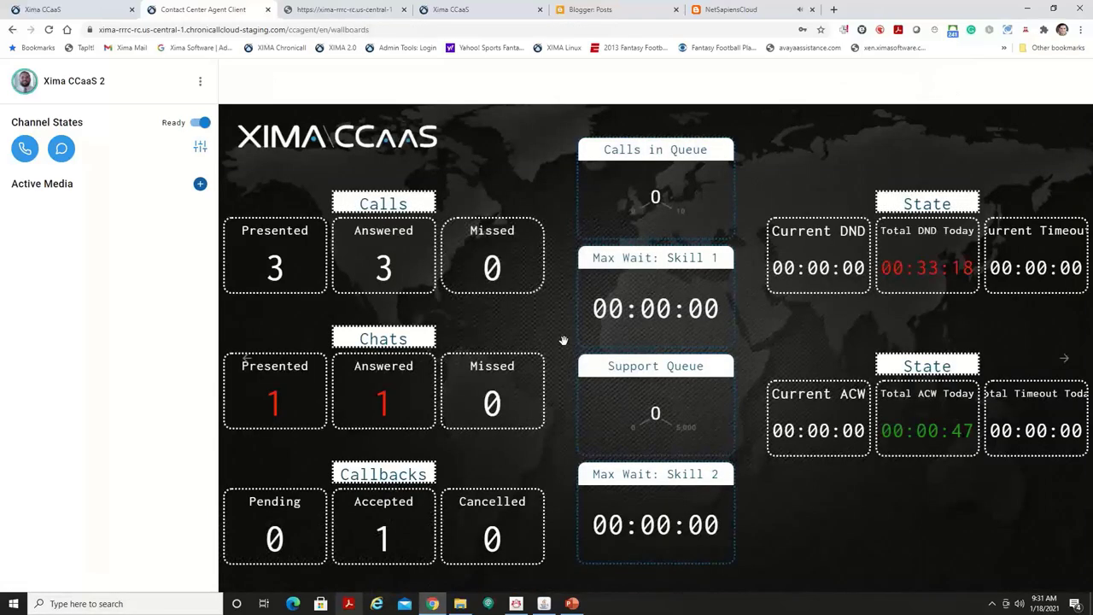
Switch to the Xima CCaaS desktop client and open the web chat configuration of the Multimedia Chat Seat in System Settings.
{"action": "left_click", "coordinate": [543, 604]}
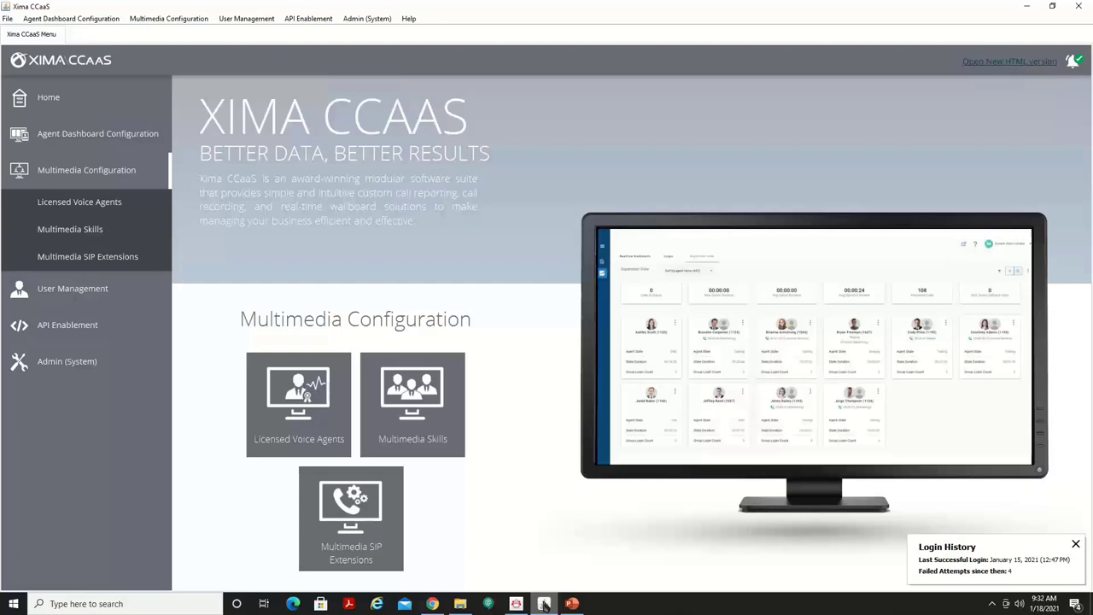
{"action": "left_click", "coordinate": [96, 363]}
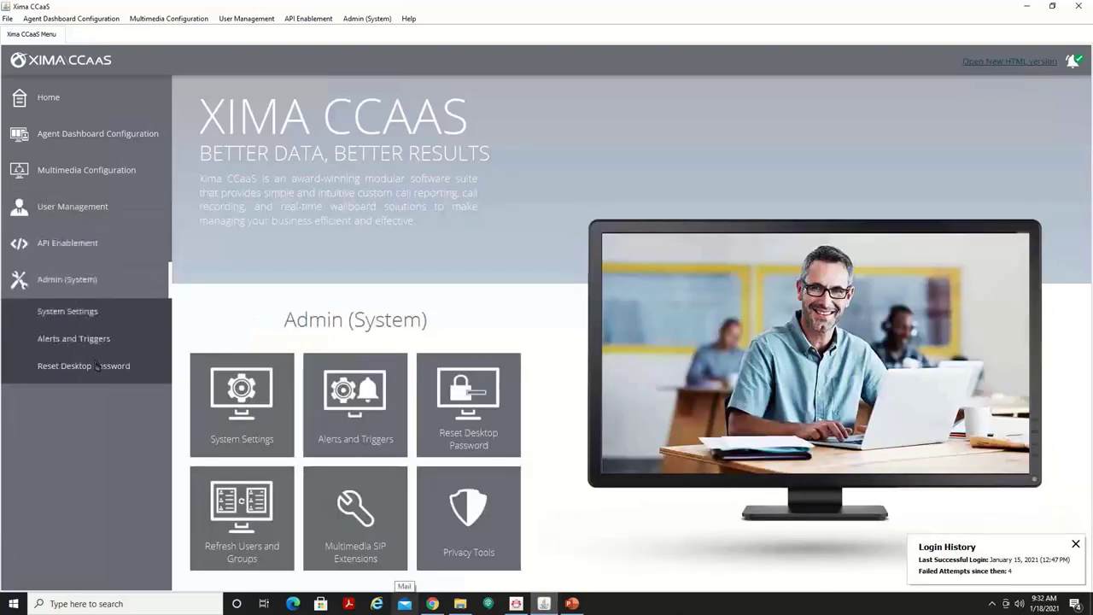
{"action": "left_click", "coordinate": [92, 313]}
{"action": "left_click", "coordinate": [547, 314]}
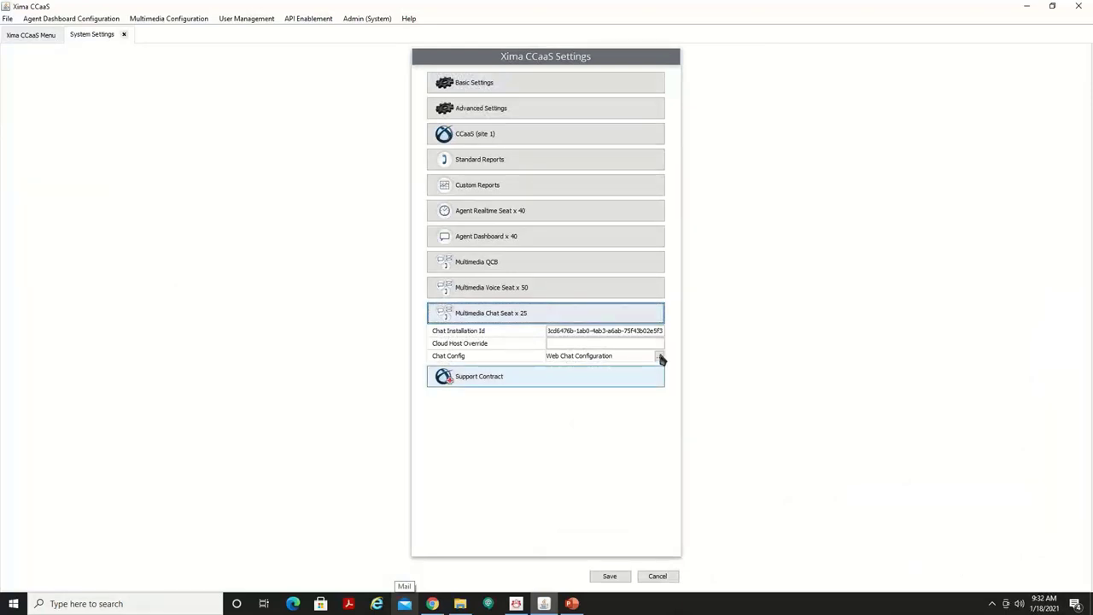
{"action": "left_click", "coordinate": [660, 358]}
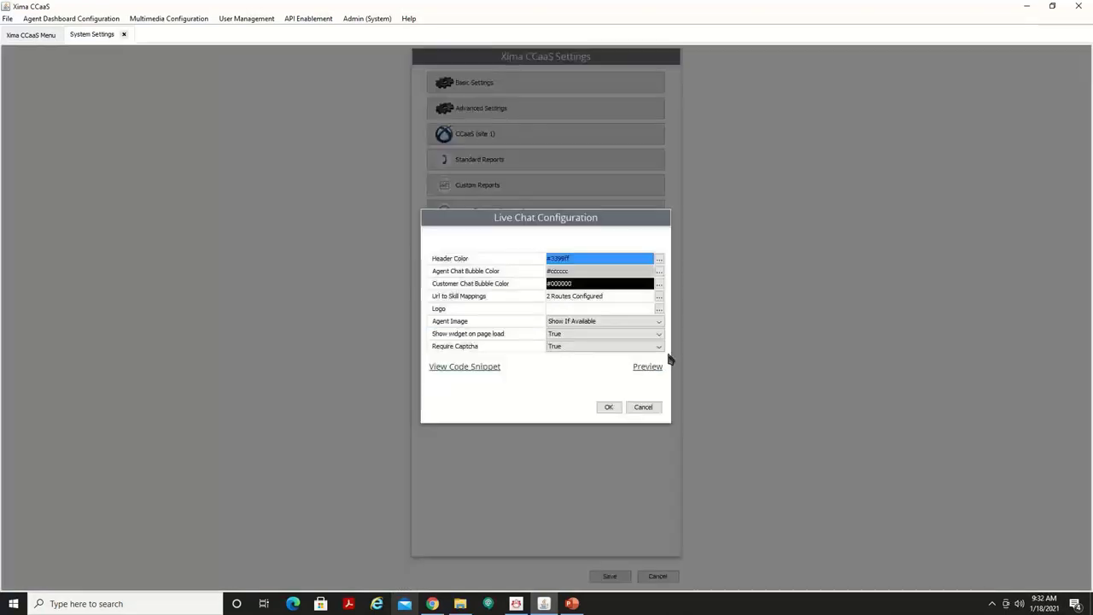
Set the live chat header color to the purple swatch #990099.
{"action": "left_click", "coordinate": [660, 261]}
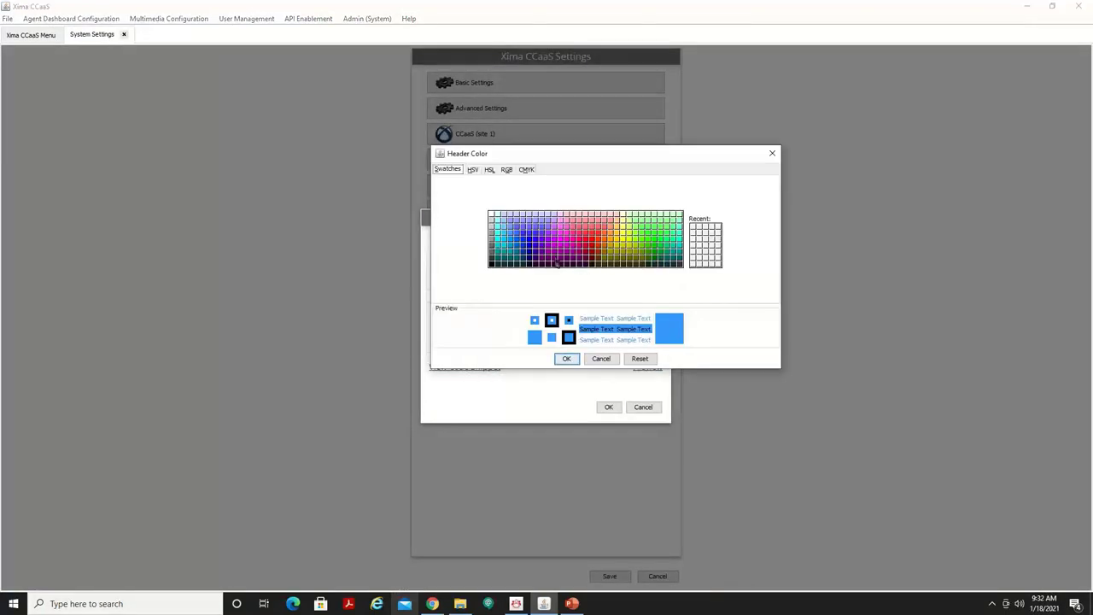
{"action": "left_click", "coordinate": [562, 253]}
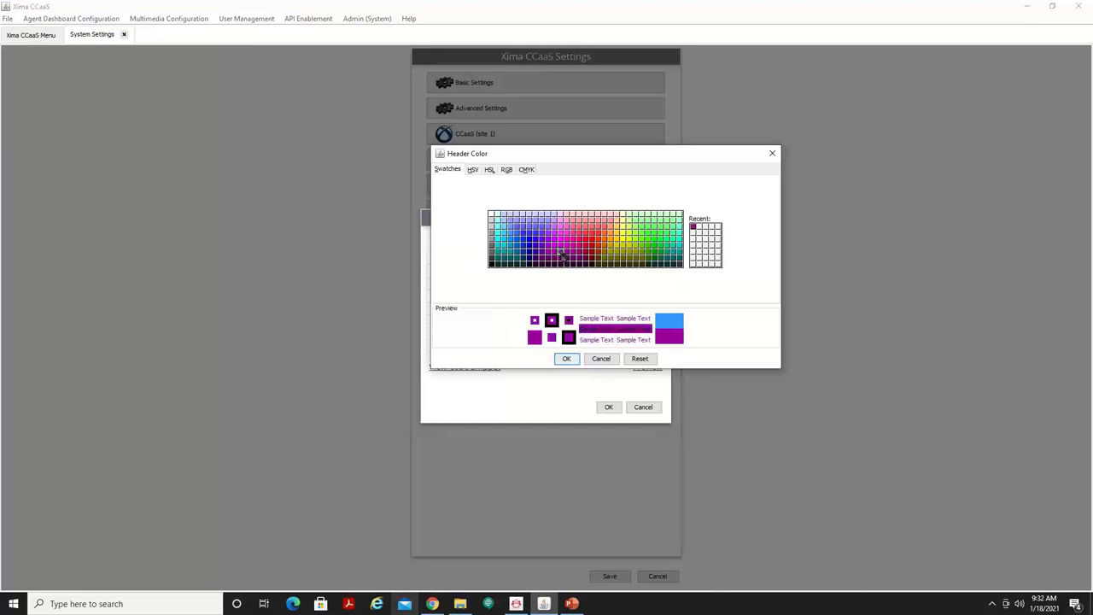
{"action": "left_click", "coordinate": [574, 358]}
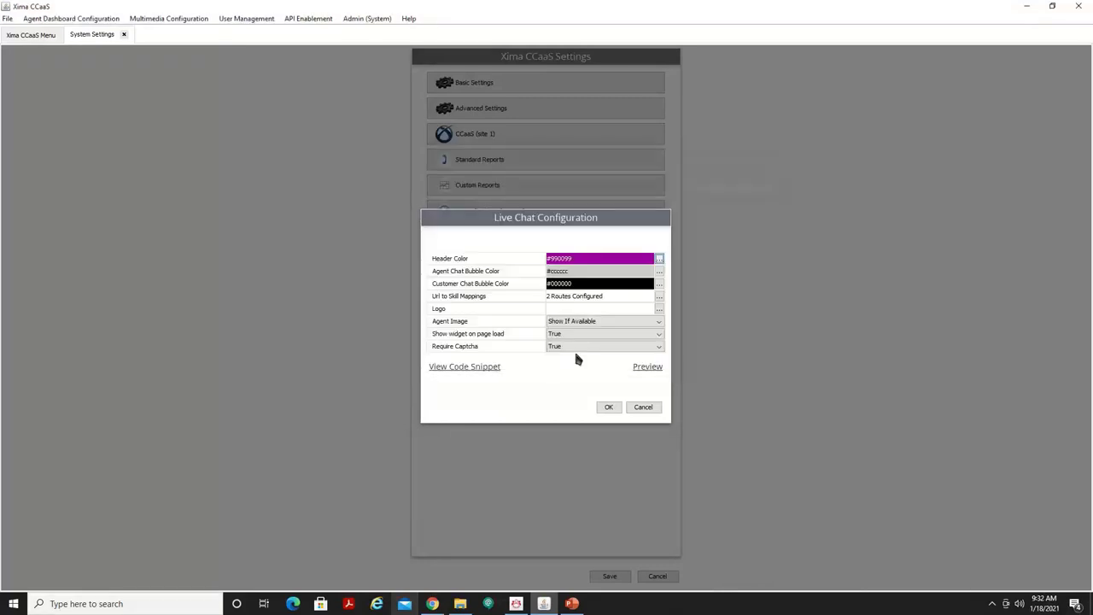
Review the URL to skill mappings without changing them, and save the live chat configuration and system settings.
{"action": "left_click", "coordinate": [660, 298]}
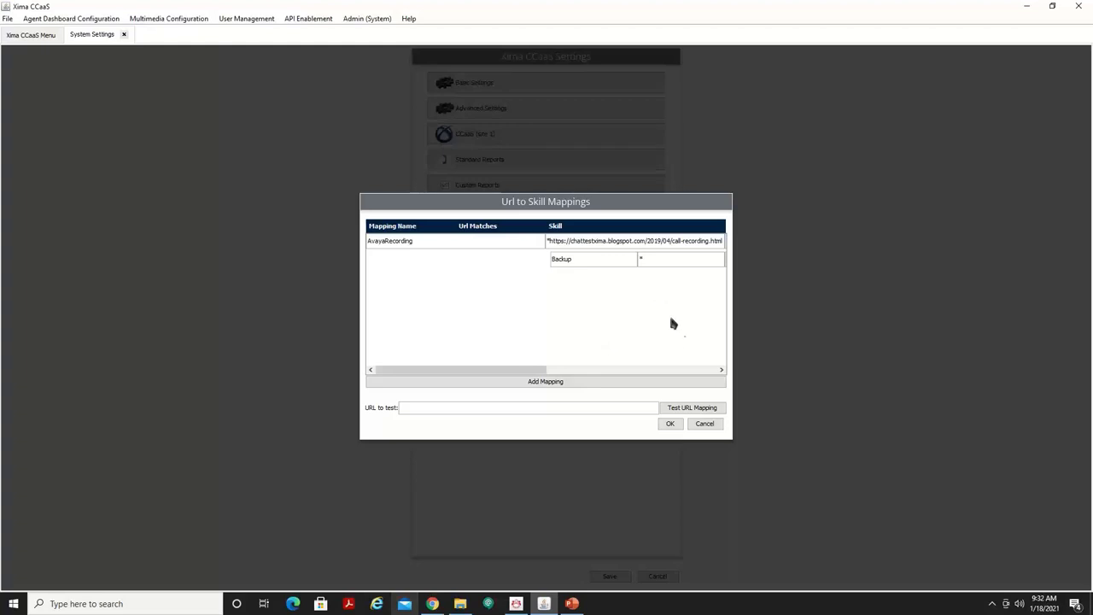
{"action": "left_click", "coordinate": [708, 425]}
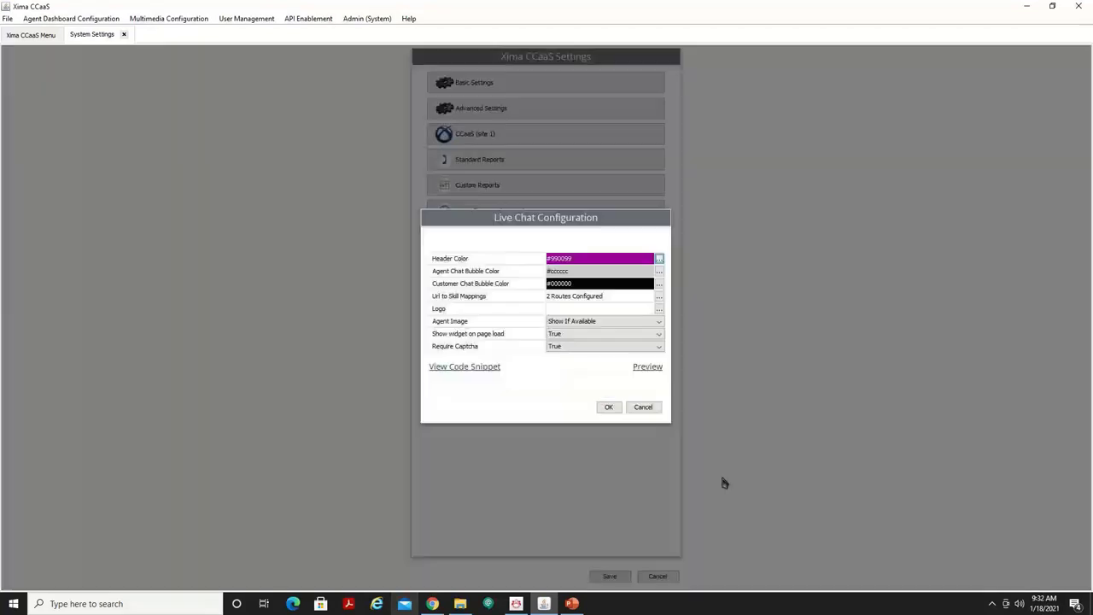
{"action": "left_click", "coordinate": [609, 407]}
{"action": "left_click", "coordinate": [614, 576]}
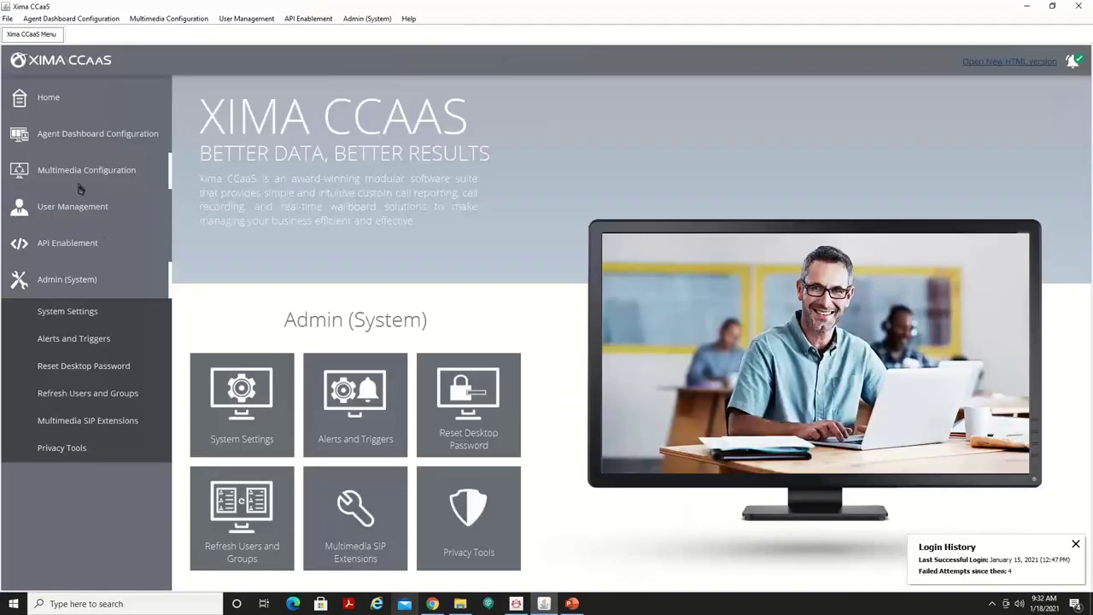
Open the Skill 1 definition from the multimedia skills and set its chat invite header text to "Lets Chat".
{"action": "left_click", "coordinate": [79, 173]}
{"action": "left_click", "coordinate": [89, 229]}
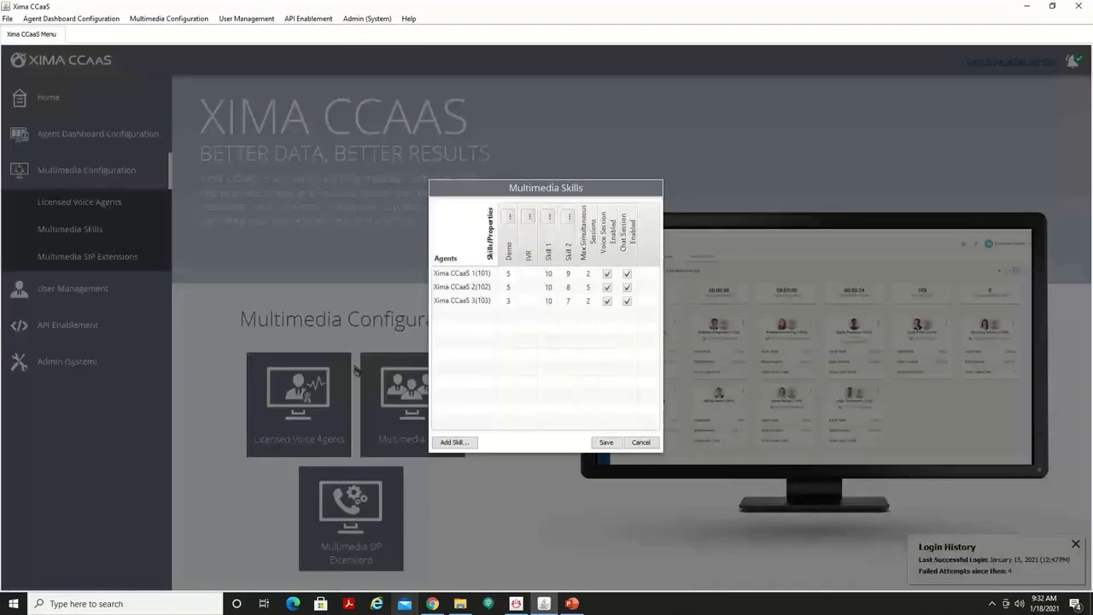
{"action": "left_click", "coordinate": [548, 218]}
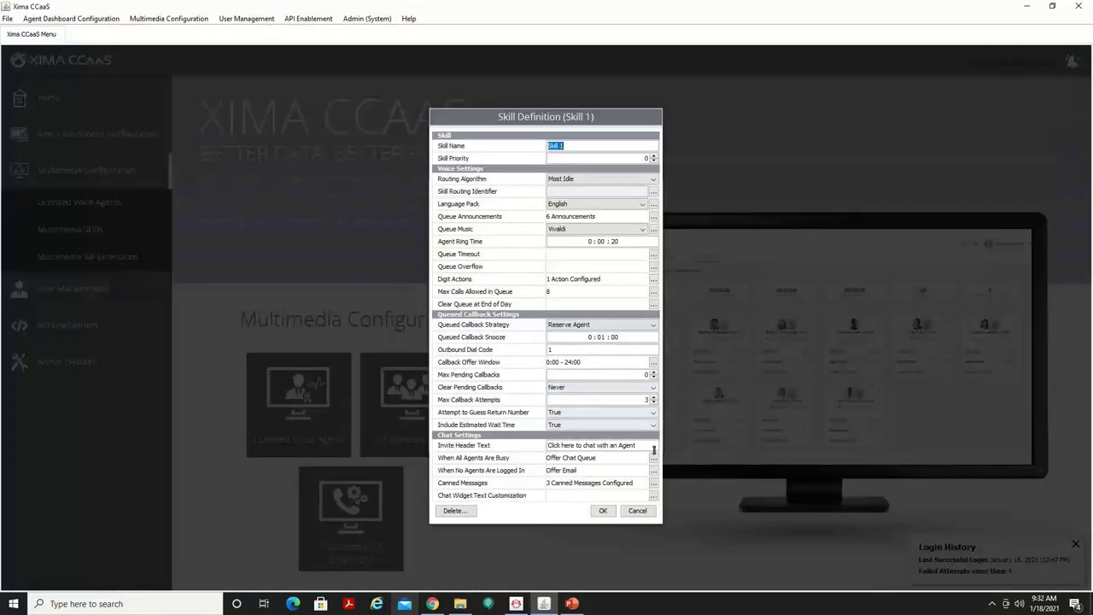
{"action": "left_click", "coordinate": [653, 448]}
{"action": "type", "text": "Lets Chat"}
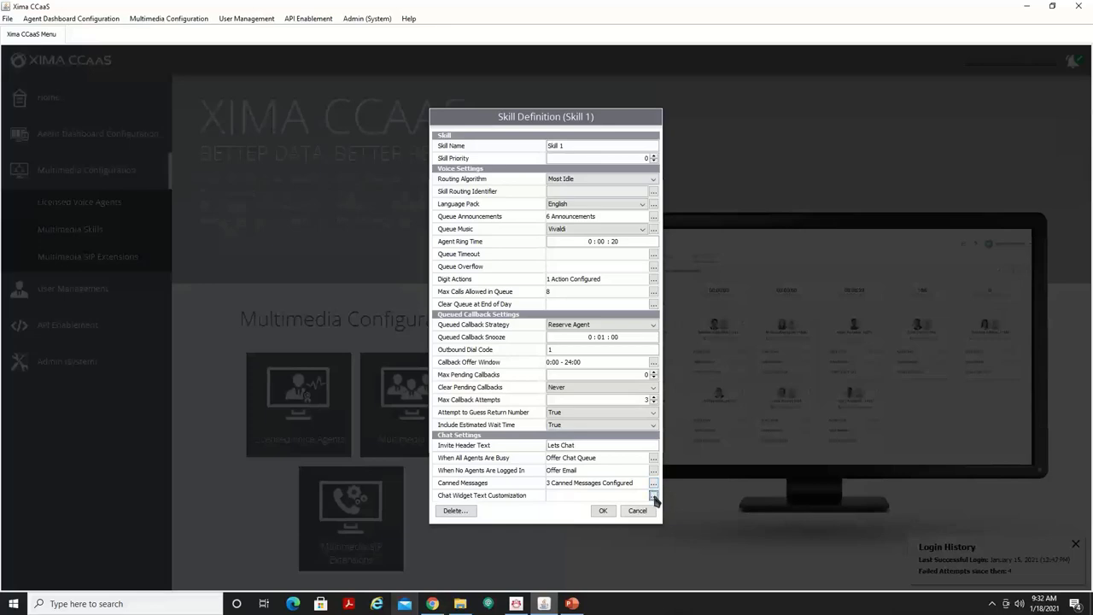
Review Skill 1's chat widget text customization, accept the default texts and confirm the skill definition.
{"action": "left_click", "coordinate": [655, 496]}
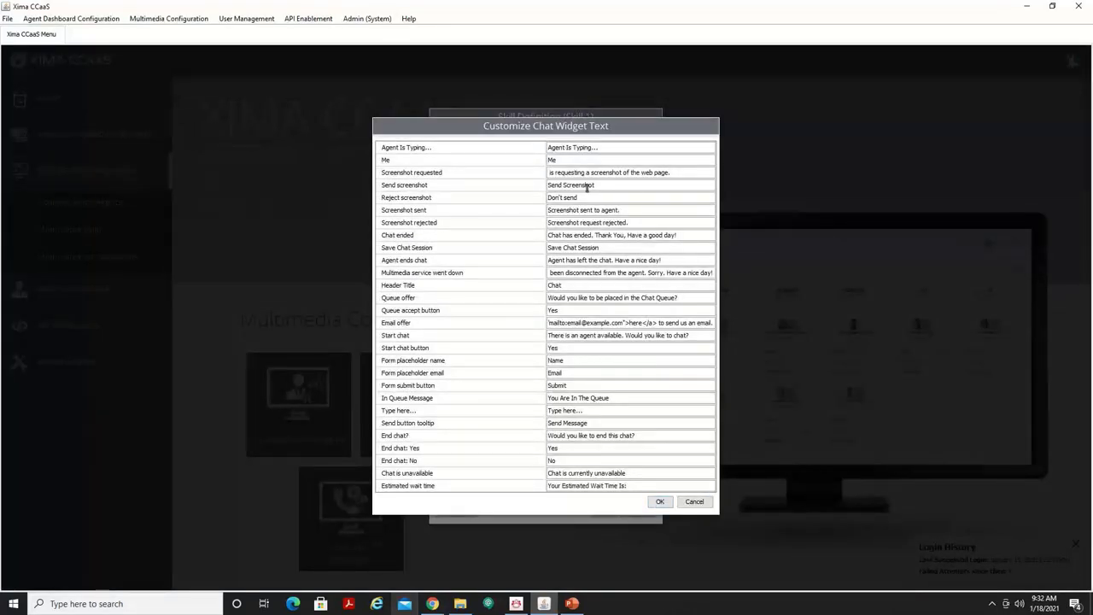
{"action": "left_click", "coordinate": [660, 501]}
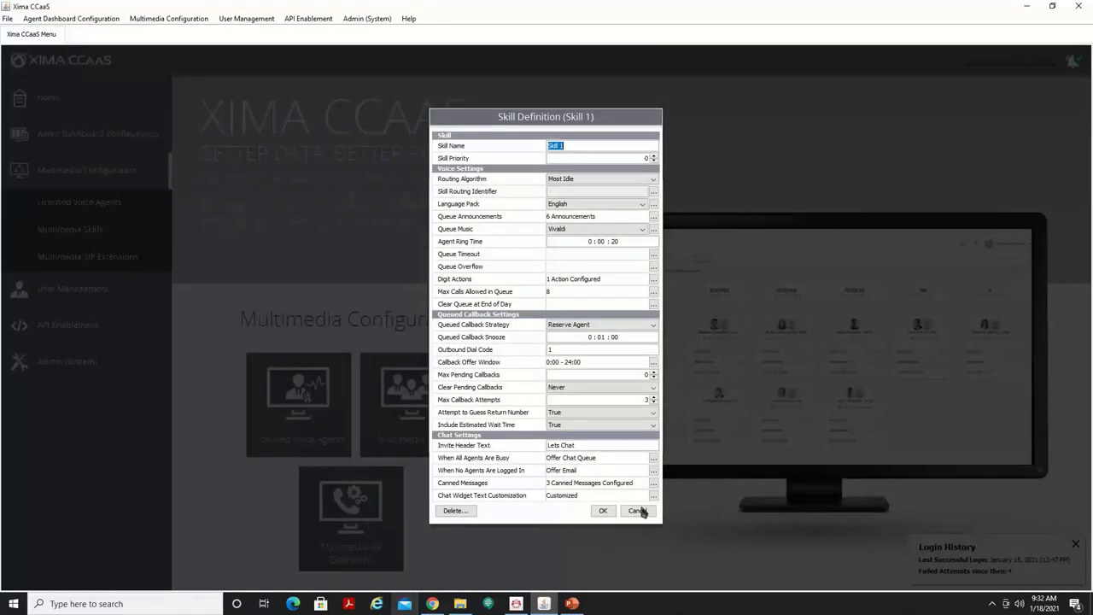
{"action": "left_click", "coordinate": [609, 511]}
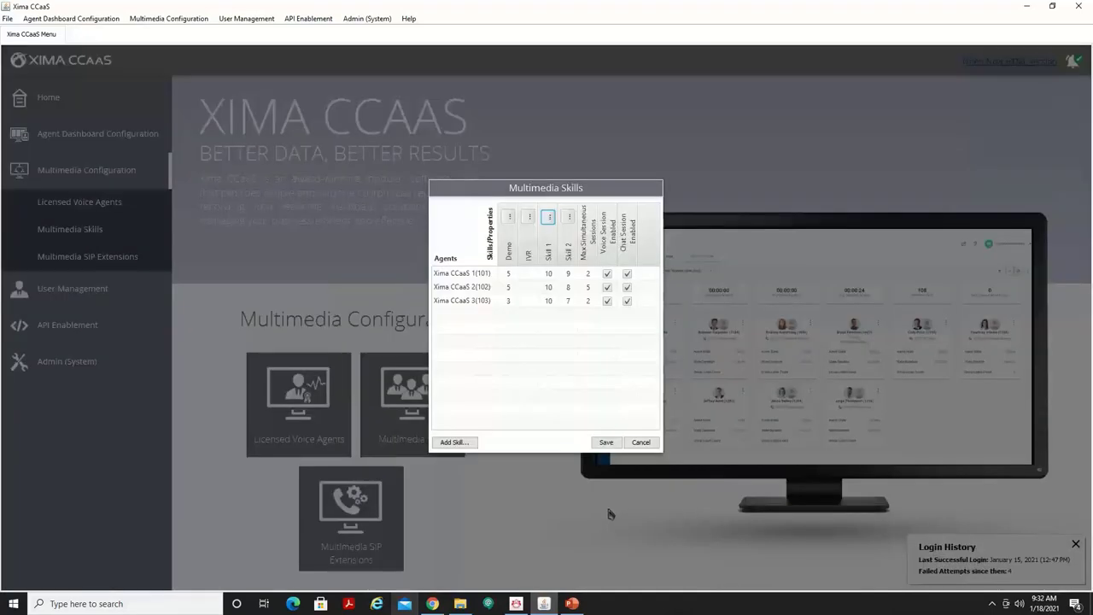
Add a Position in Queue announcement to Skill 1, starting at 0:02:50 and repeating every 0:01:30.
{"action": "left_click", "coordinate": [547, 217]}
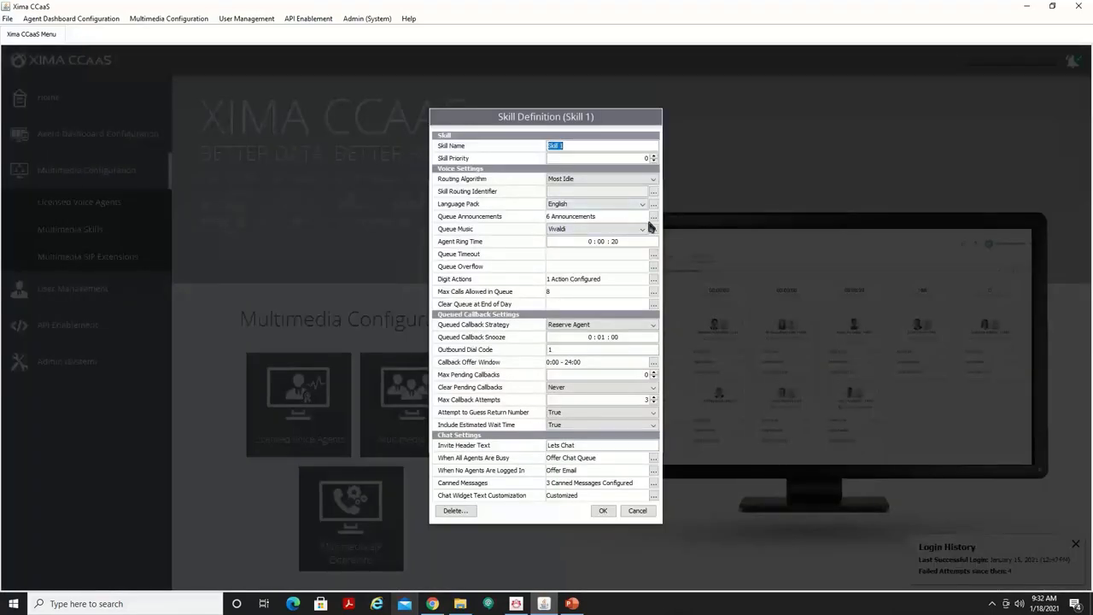
{"action": "left_click", "coordinate": [653, 216]}
{"action": "left_click", "coordinate": [503, 318]}
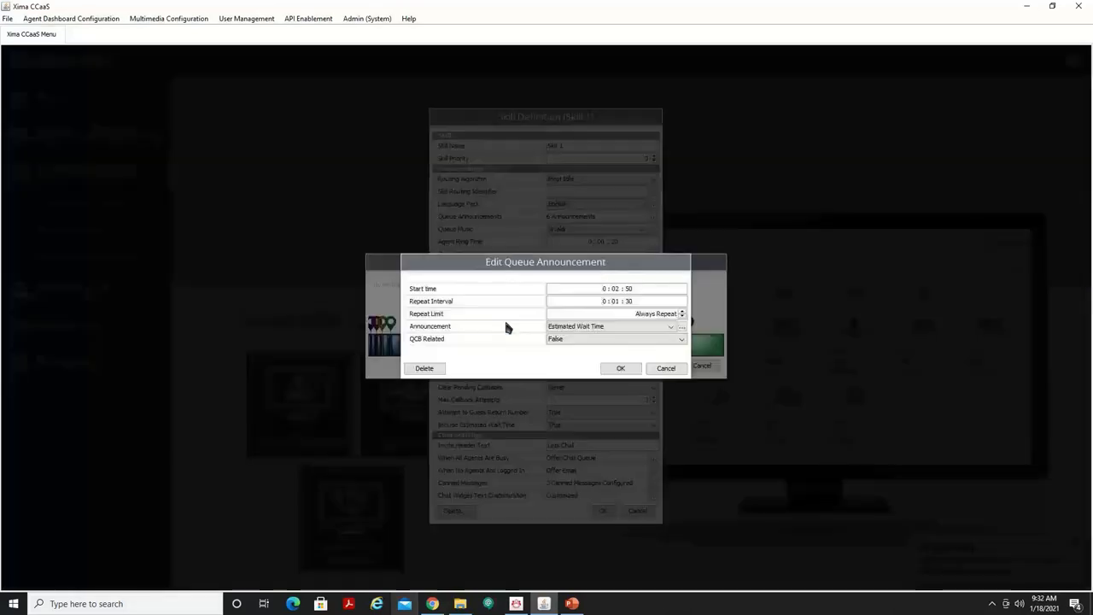
{"action": "left_click", "coordinate": [571, 329]}
{"action": "left_click", "coordinate": [581, 342]}
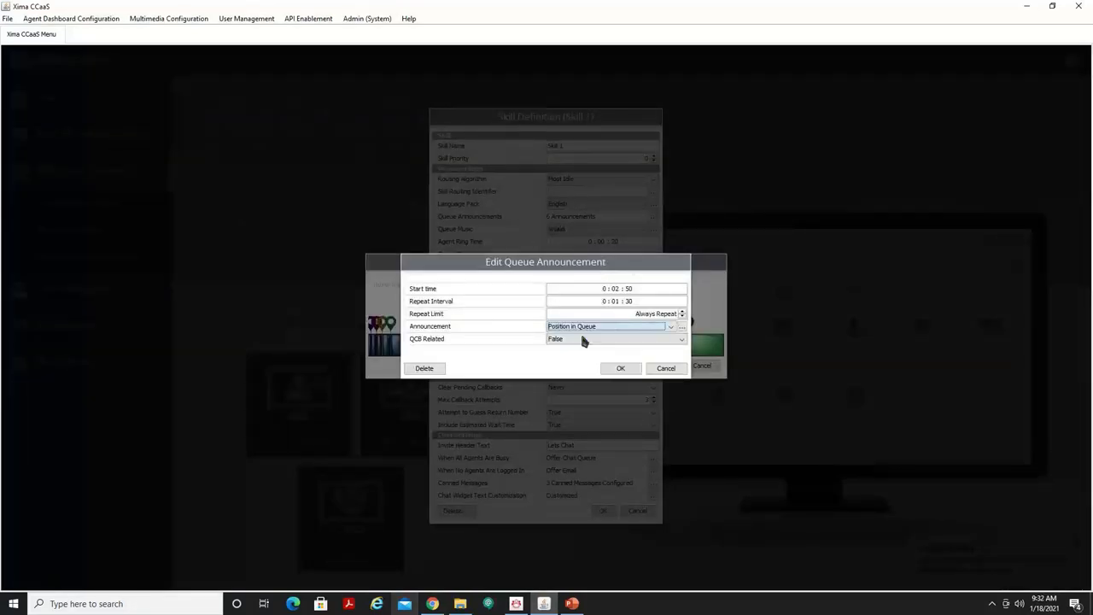
{"action": "left_click", "coordinate": [623, 368]}
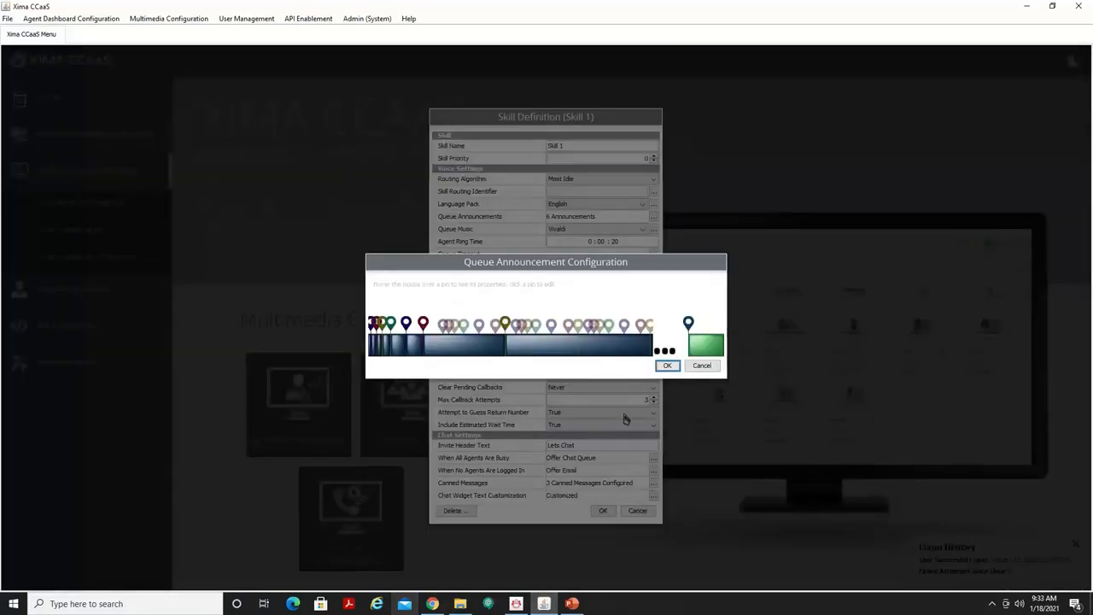
{"action": "left_click", "coordinate": [668, 366]}
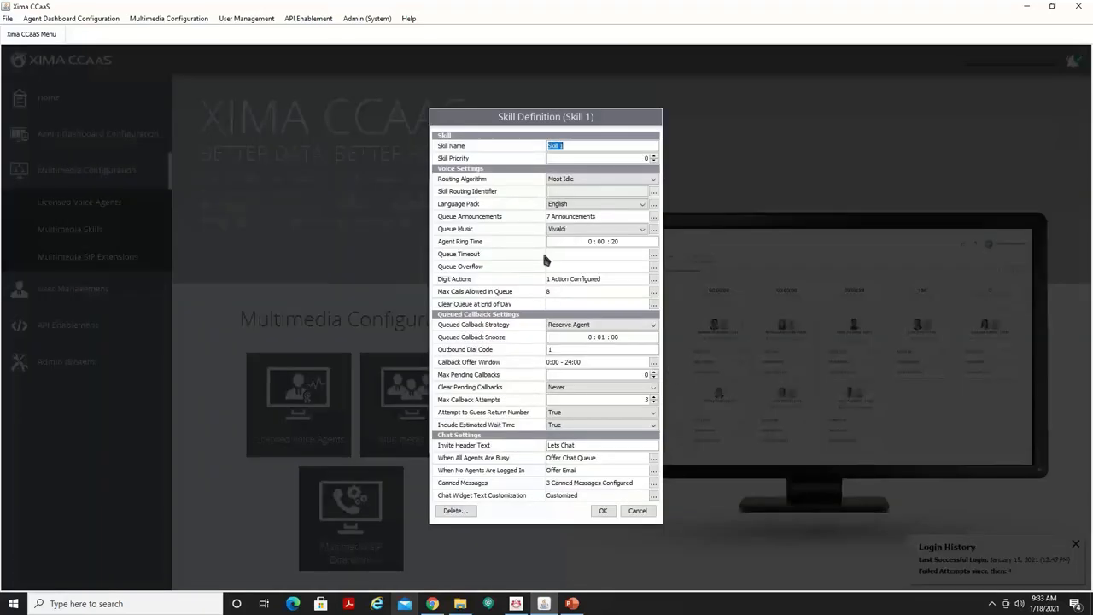
Set Skill 1's queue timeout to 1:00:00 with destination 5555, and save the multimedia skills.
{"action": "left_click", "coordinate": [654, 254]}
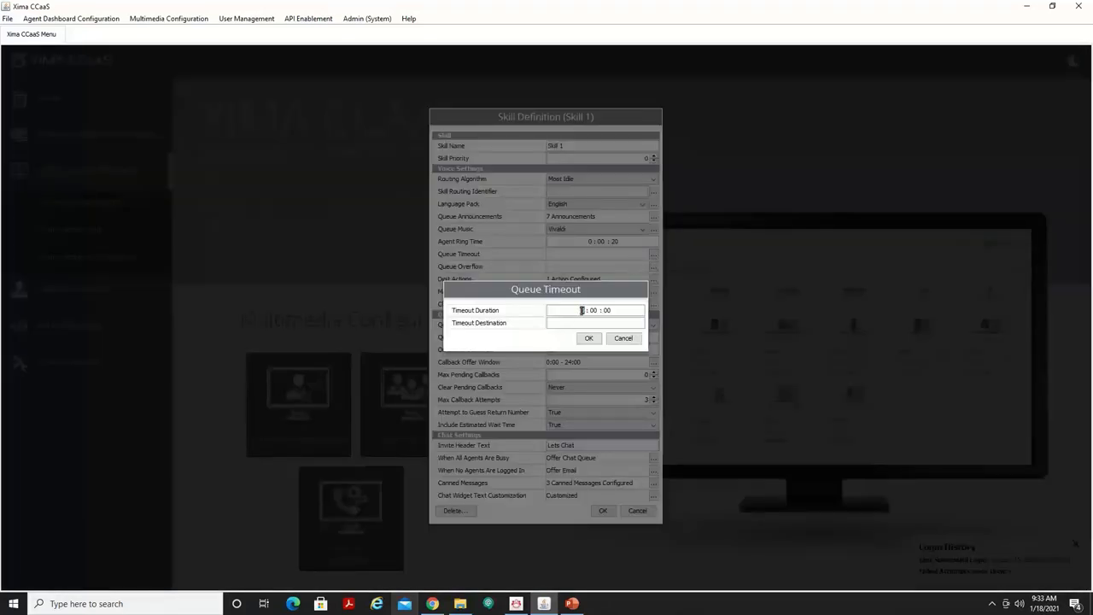
{"action": "left_click", "coordinate": [587, 324]}
{"action": "type", "text": "5555"}
{"action": "left_click", "coordinate": [588, 339]}
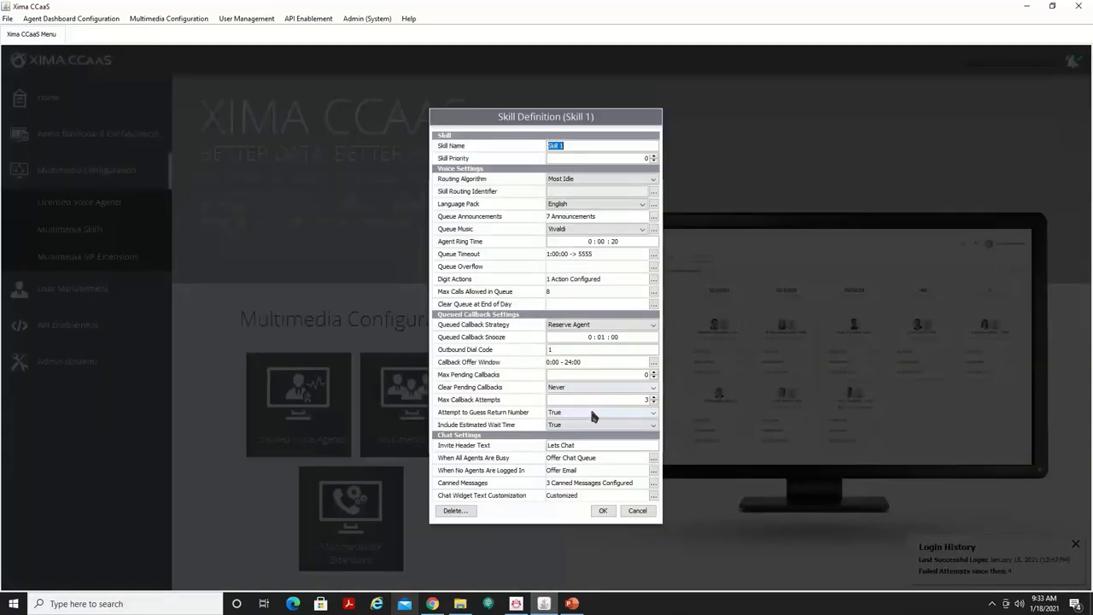
{"action": "left_click", "coordinate": [607, 510]}
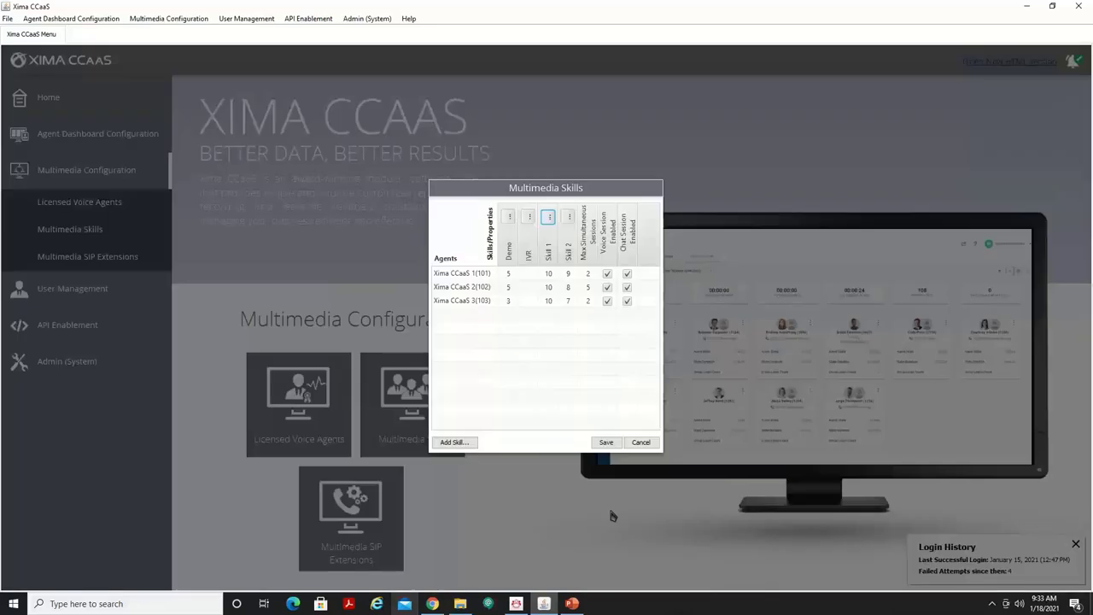
{"action": "left_click", "coordinate": [606, 442]}
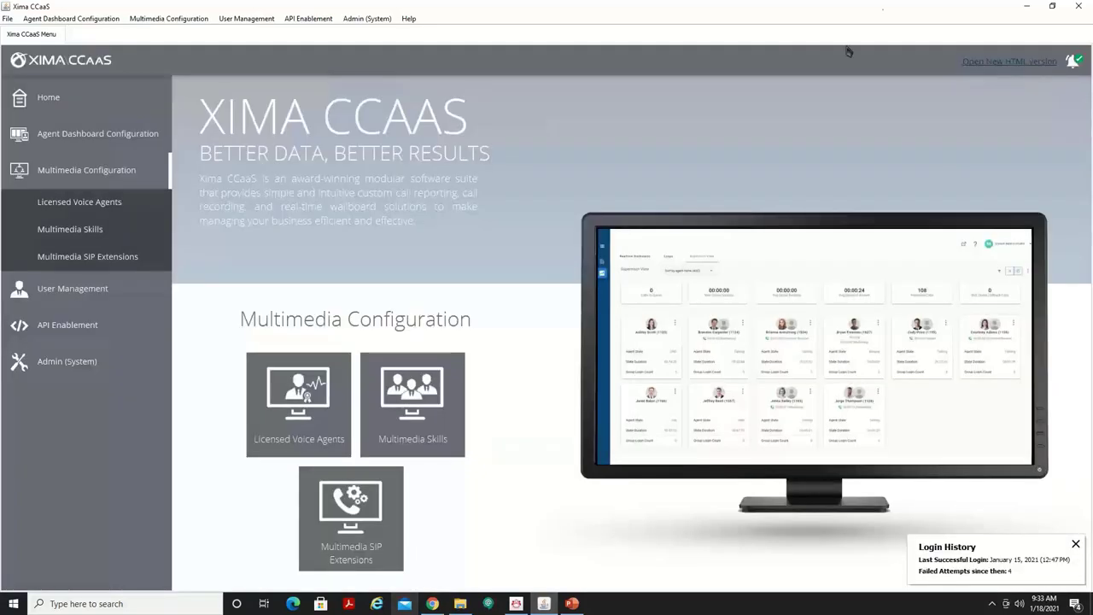
Switch to the NetSapiensCloud page in Chrome, reload it and open the Lets Chat widget's contact form.
{"action": "left_click", "coordinate": [1028, 6]}
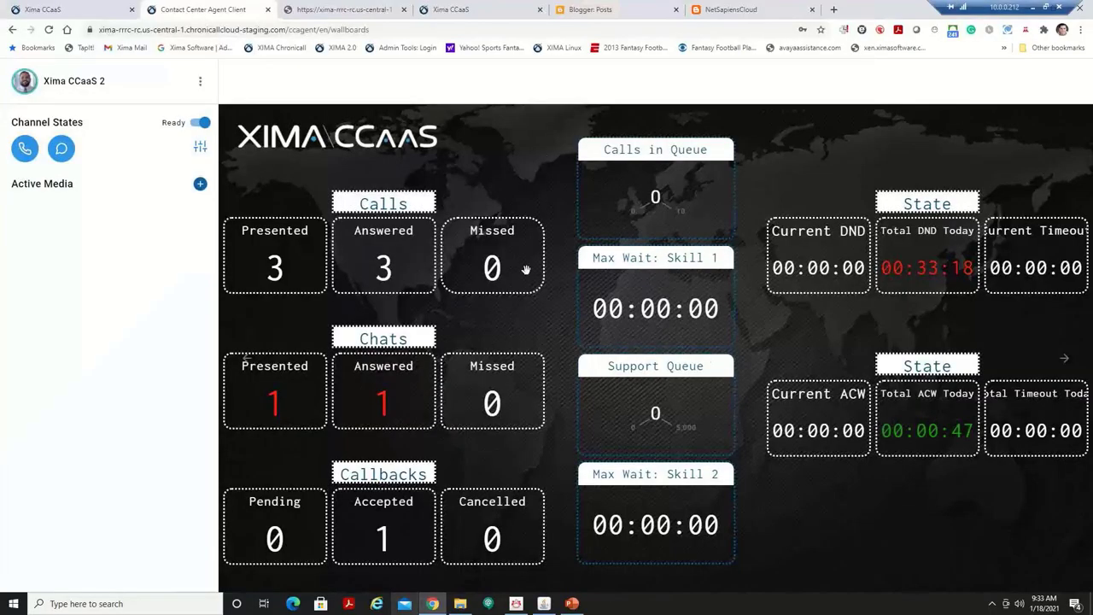
{"action": "left_click", "coordinate": [723, 8]}
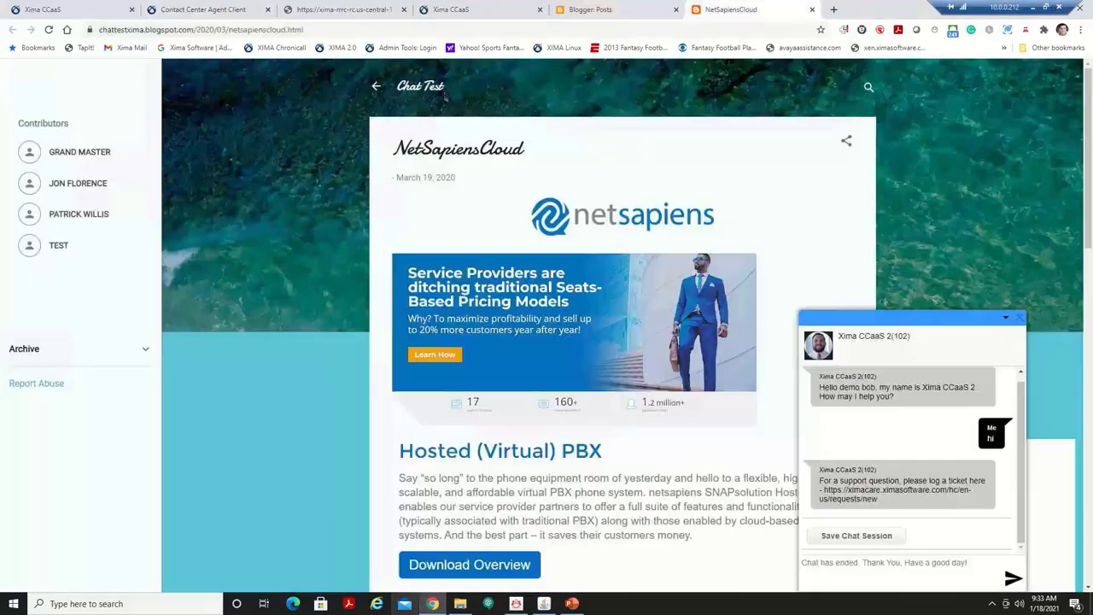
{"action": "left_click", "coordinate": [49, 29]}
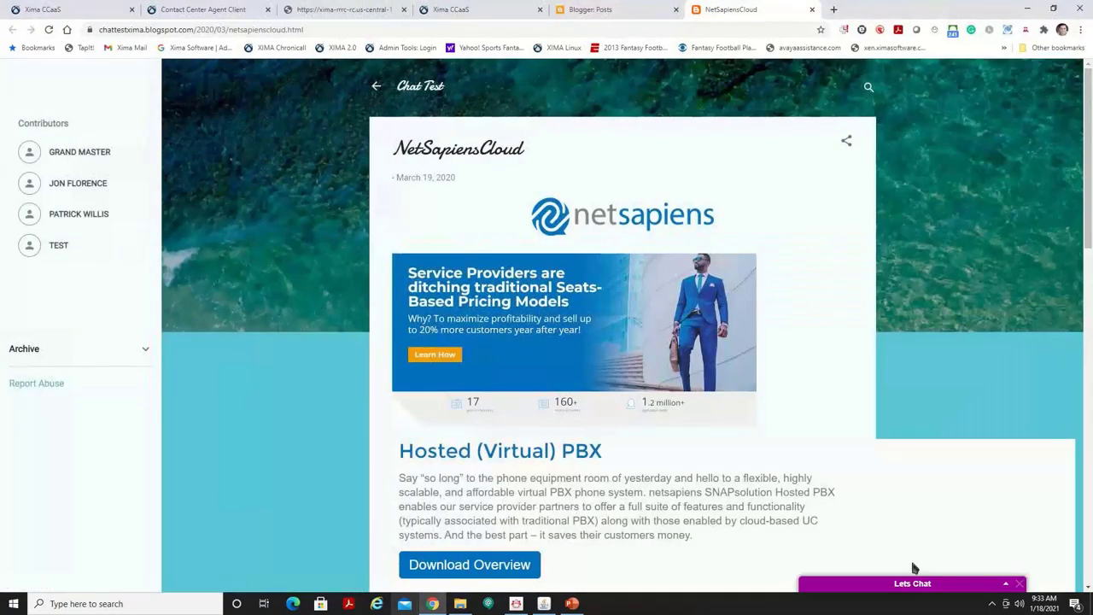
{"action": "left_click", "coordinate": [911, 584]}
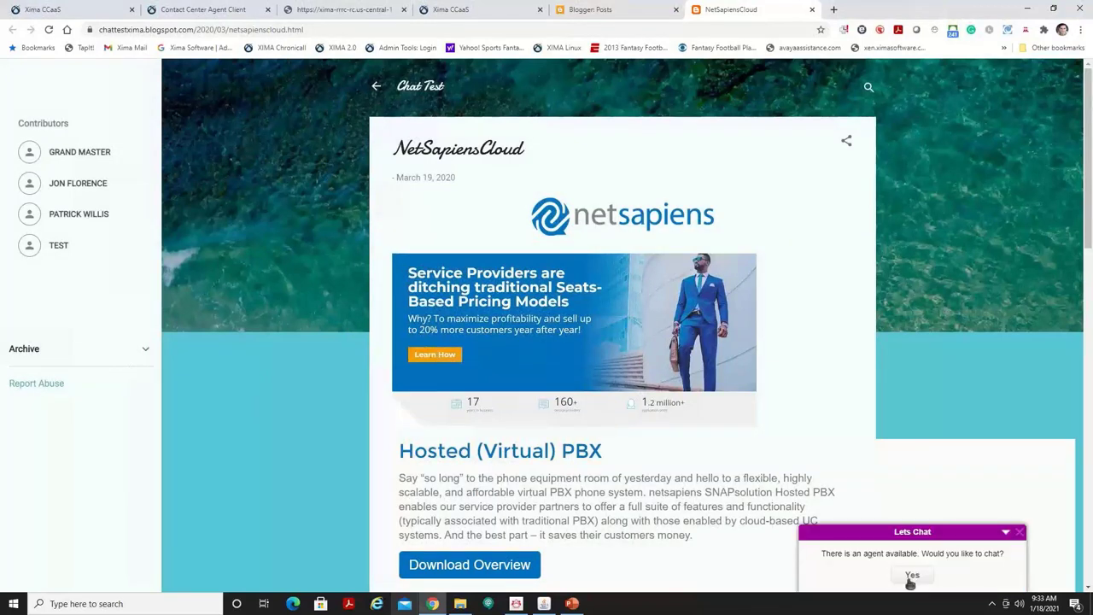
{"action": "left_click", "coordinate": [912, 576]}
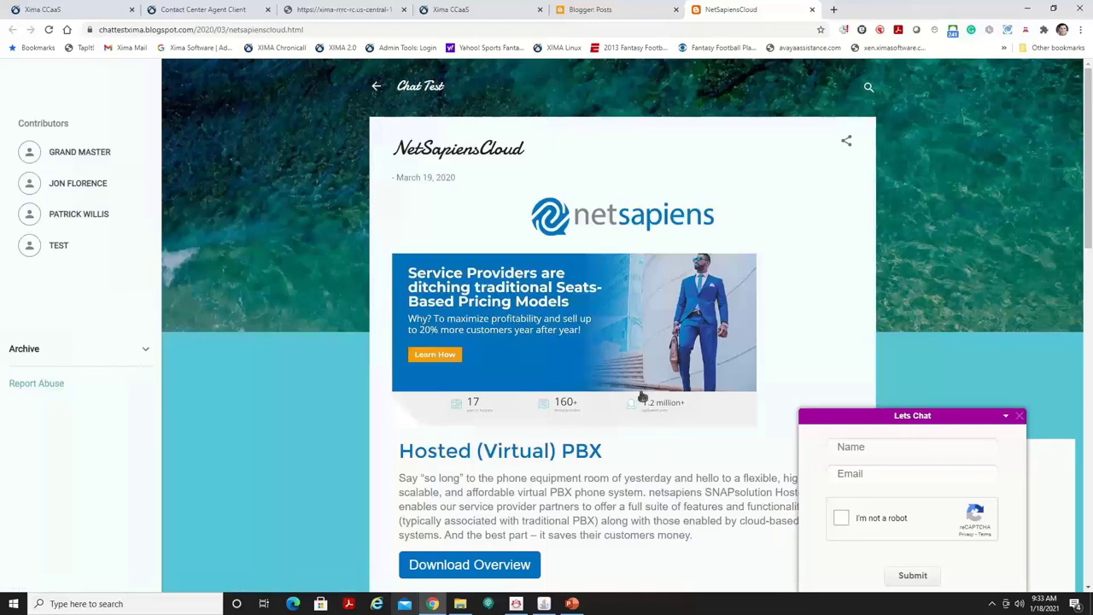
Close the Calls in Queue list in Supervisor View, preview the Controlled Introduction for Partners wallboard and return to the wallboard list.
{"action": "left_click", "coordinate": [114, 8]}
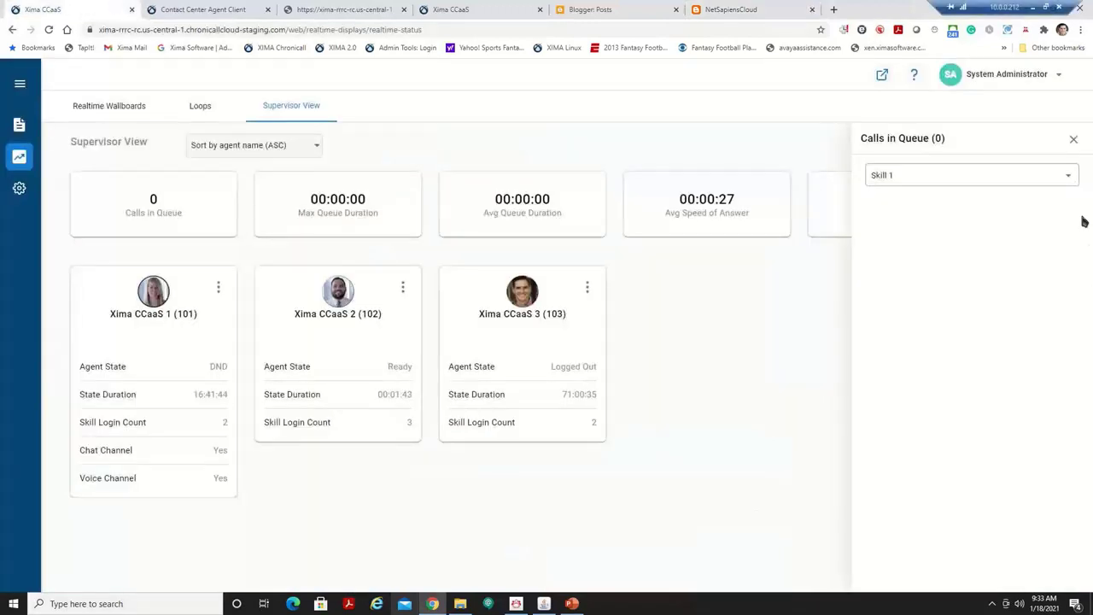
{"action": "left_click", "coordinate": [1073, 139]}
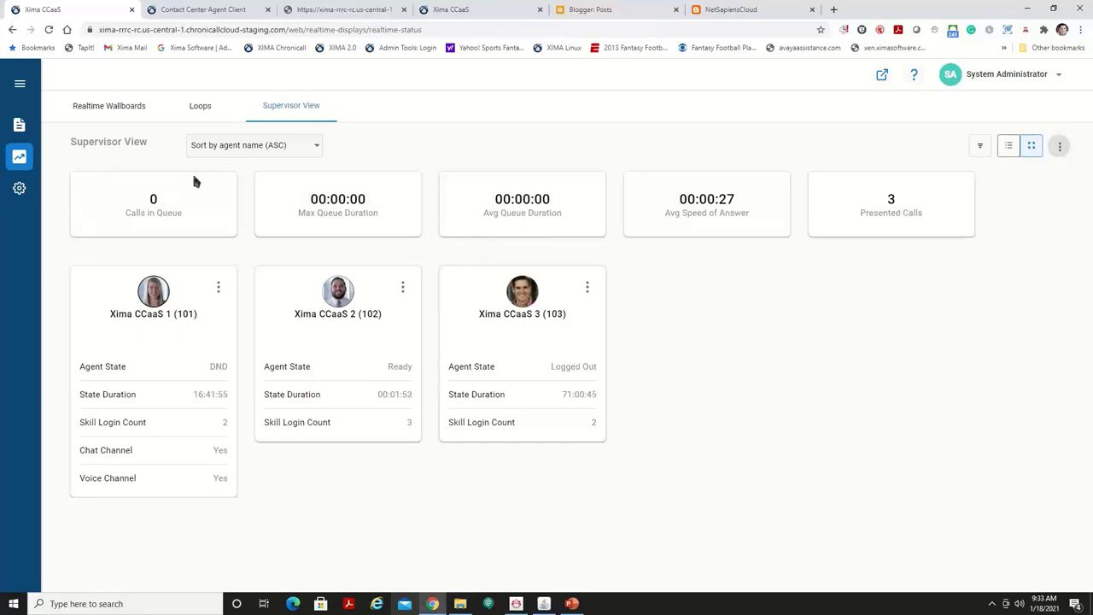
{"action": "left_click", "coordinate": [116, 112]}
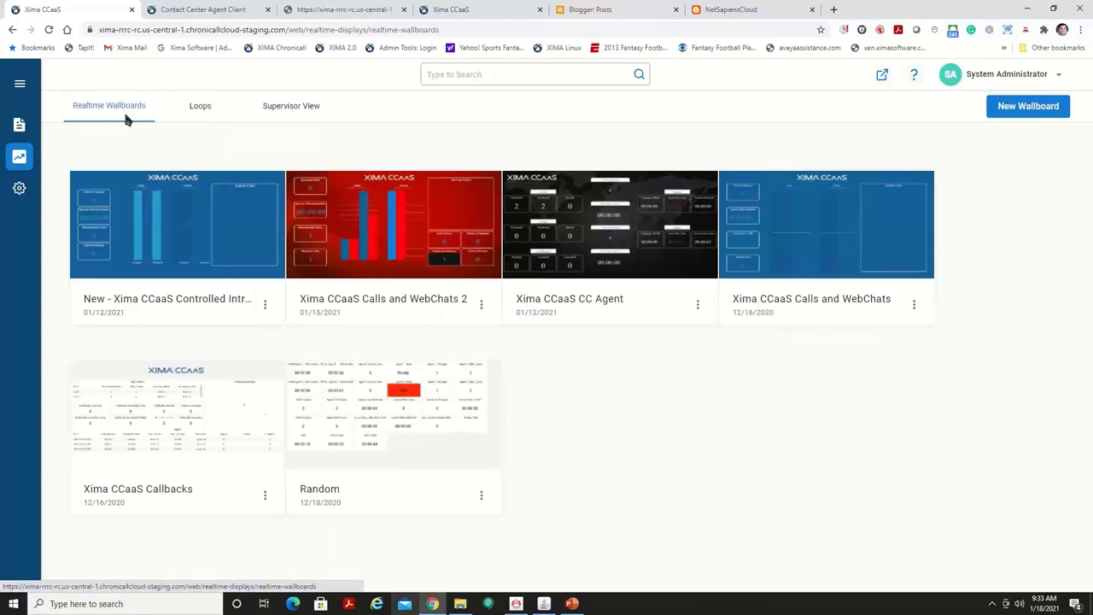
{"action": "left_click", "coordinate": [267, 306]}
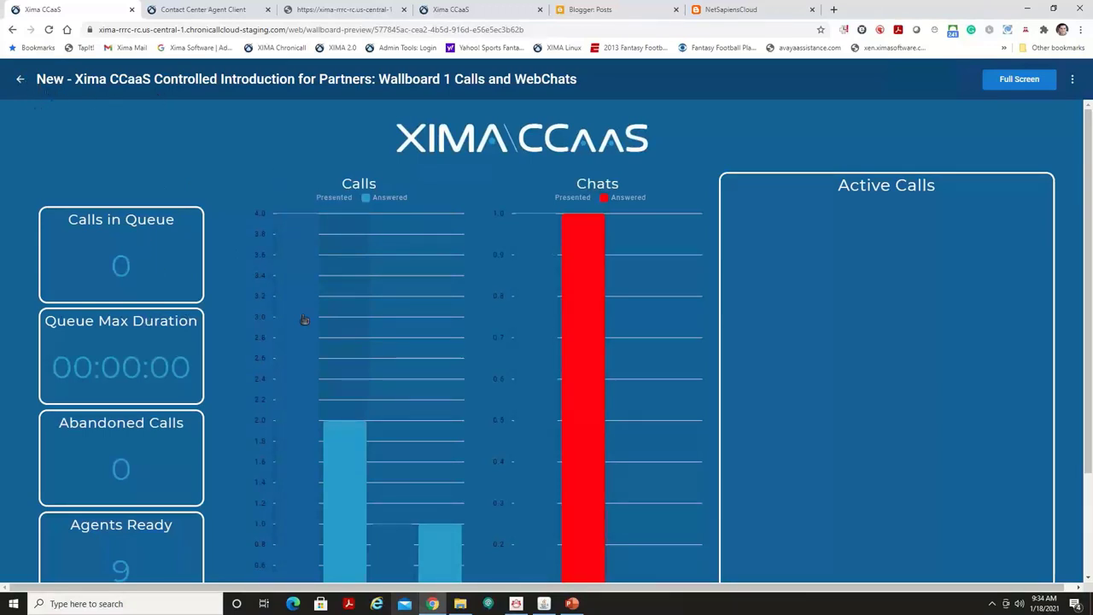
{"action": "left_click", "coordinate": [19, 79]}
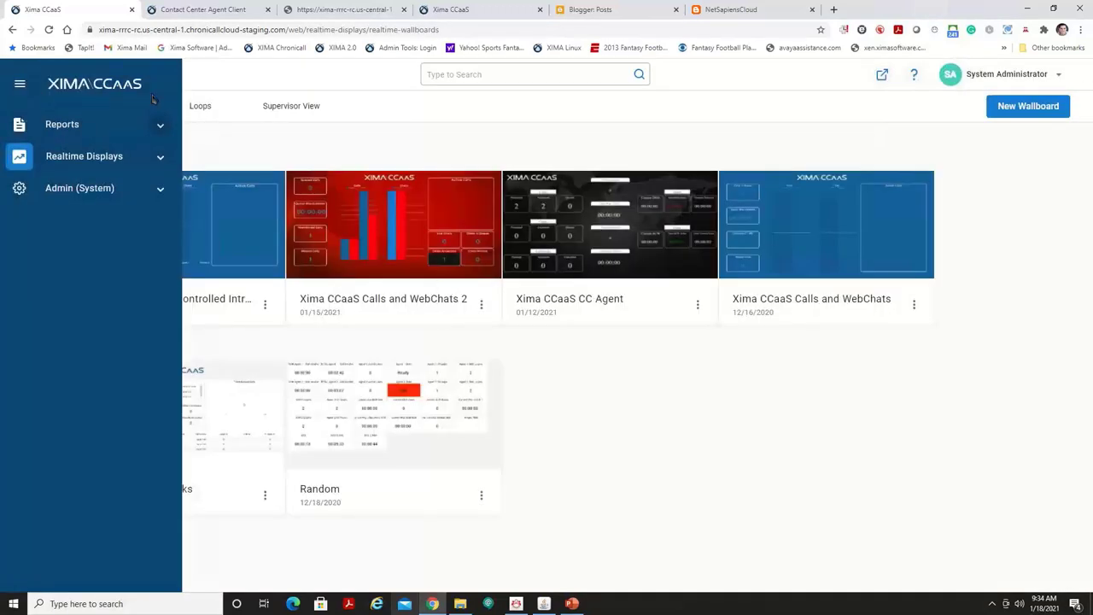
Preview the Xima CCaaS Calls and WebChats 2 wallboard and open it for editing.
{"action": "left_click", "coordinate": [481, 304]}
{"action": "left_click", "coordinate": [511, 326]}
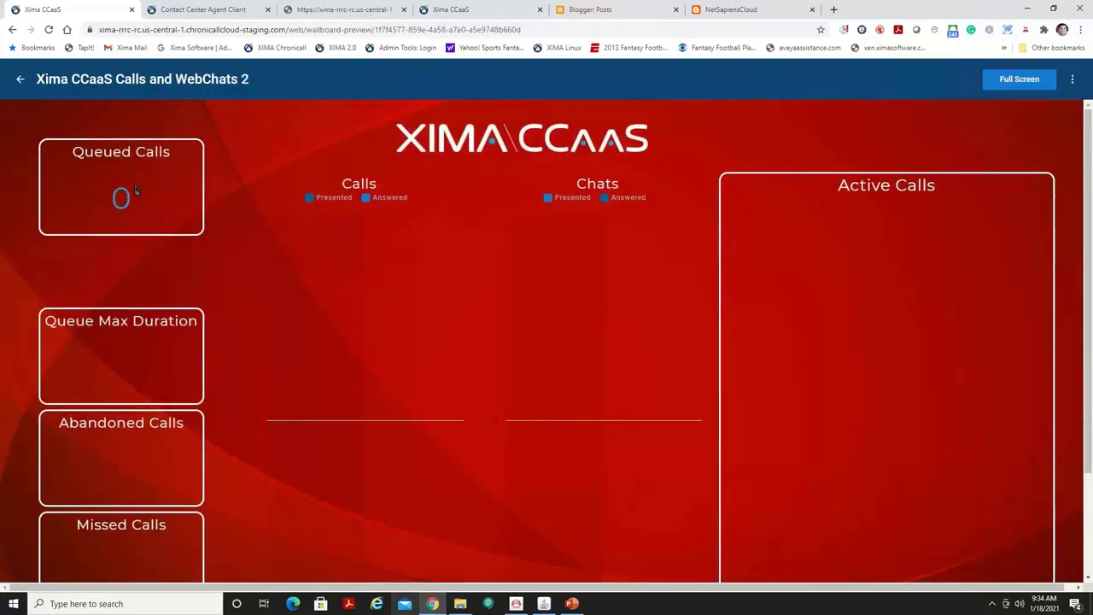
{"action": "left_click", "coordinate": [1073, 79]}
{"action": "left_click", "coordinate": [1036, 105]}
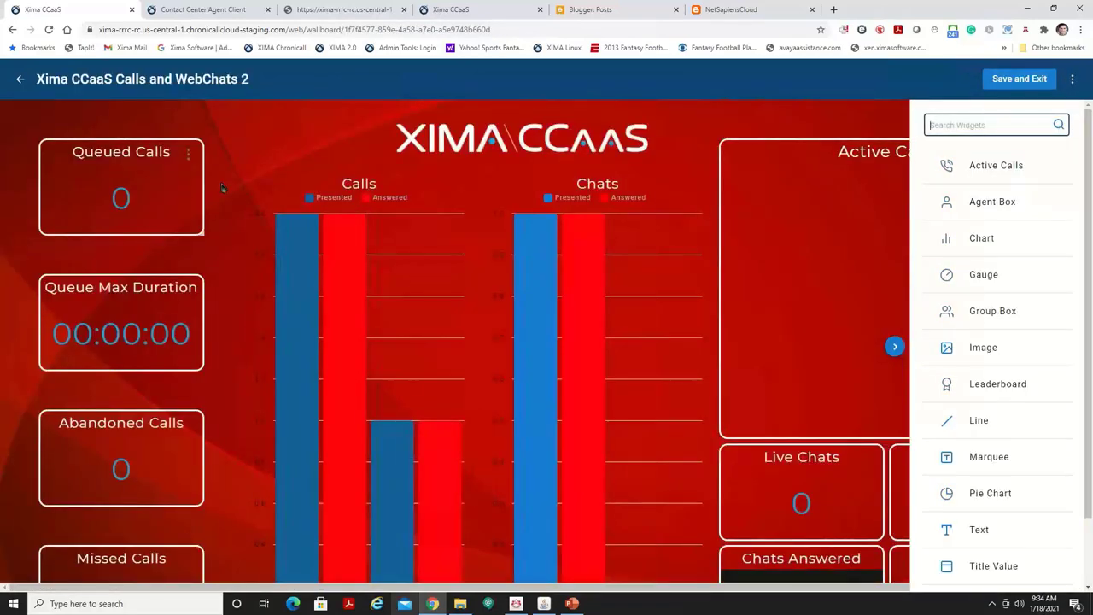
Replace the metric of the Queued Calls widget with Speed of Answer.
{"action": "left_click", "coordinate": [150, 181]}
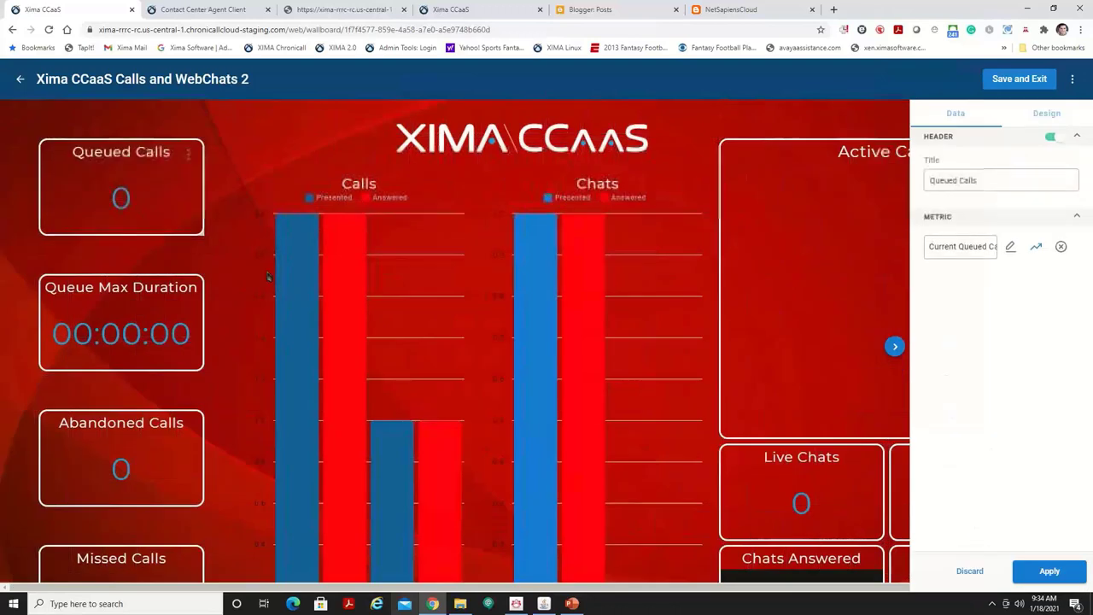
{"action": "left_click", "coordinate": [1061, 246]}
{"action": "left_click", "coordinate": [984, 242]}
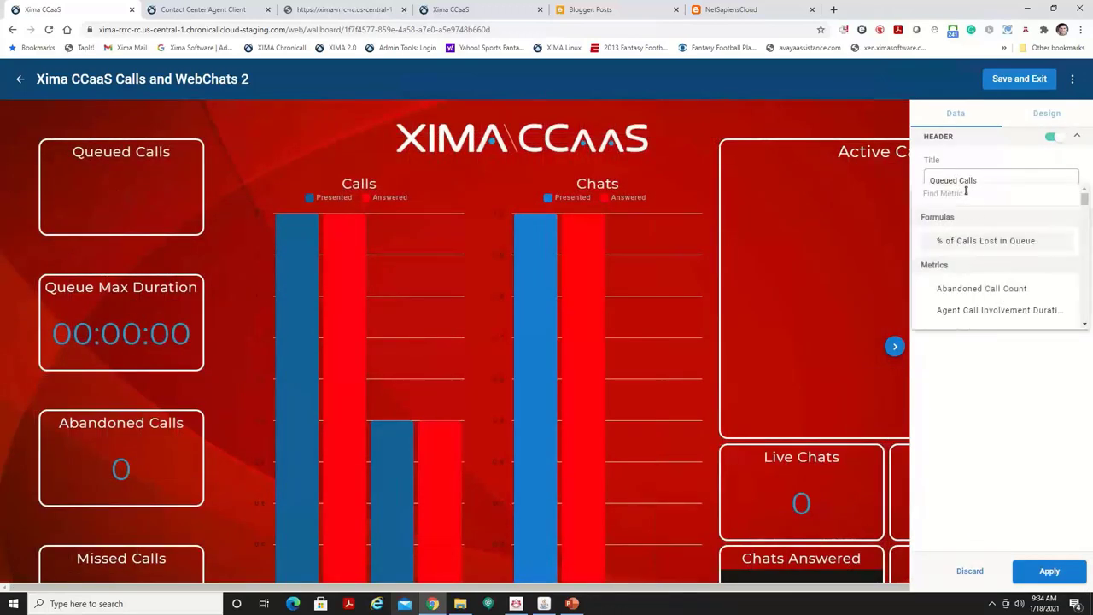
{"action": "type", "text": "spee"}
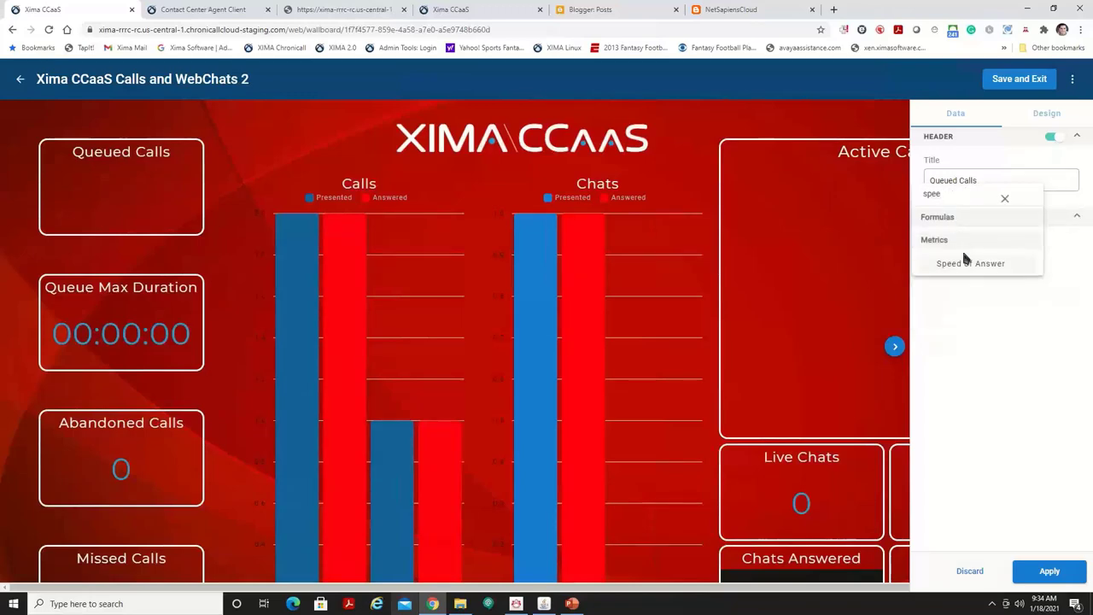
{"action": "left_click", "coordinate": [969, 261]}
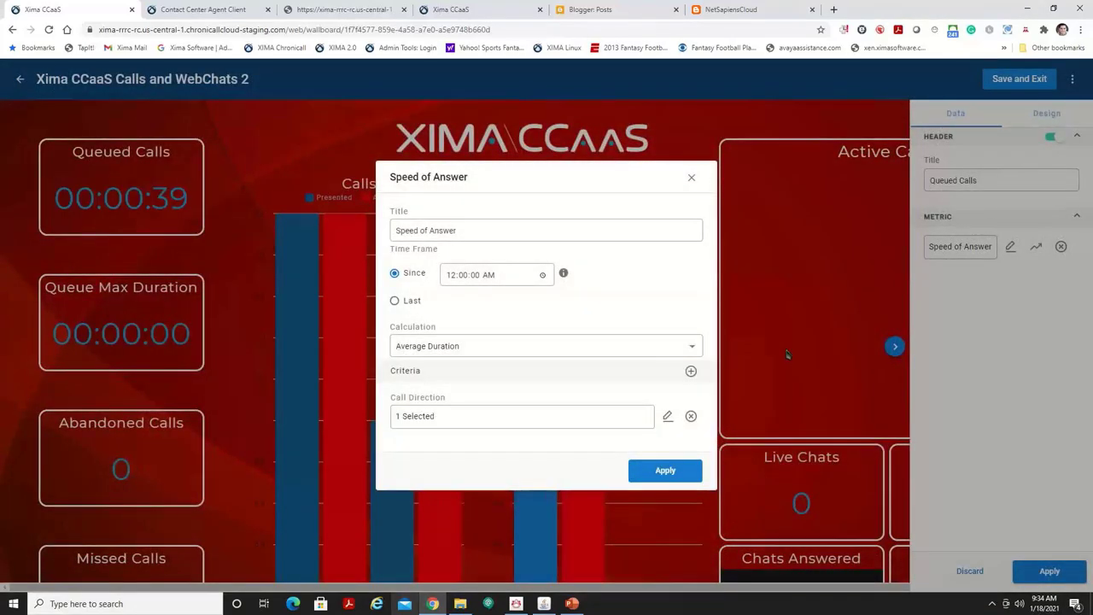
Start adding a criterion to the Speed of Answer metric and examine the list of available criteria.
{"action": "left_click", "coordinate": [691, 372]}
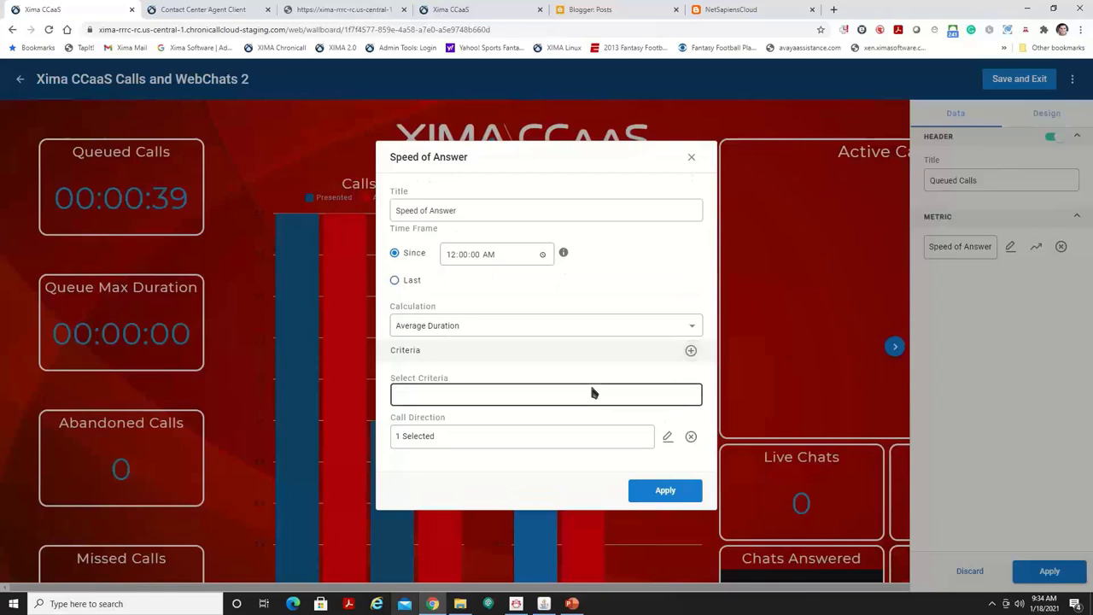
{"action": "left_click", "coordinate": [535, 400]}
{"action": "scroll", "coordinate": [544, 407], "scroll_direction": "down", "scroll_amount": 2}
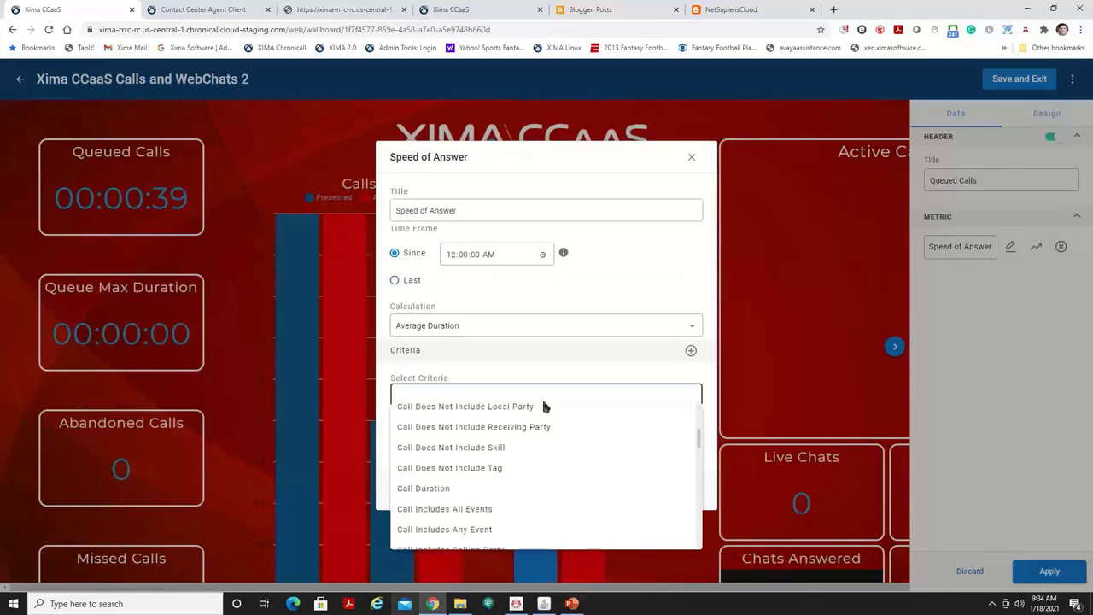
{"action": "scroll", "coordinate": [504, 431], "scroll_direction": "down", "scroll_amount": 3}
{"action": "scroll", "coordinate": [450, 430], "scroll_direction": "down", "scroll_amount": 3}
{"action": "scroll", "coordinate": [450, 430], "scroll_direction": "down", "scroll_amount": 3}
{"action": "scroll", "coordinate": [422, 467], "scroll_direction": "up", "scroll_amount": 2}
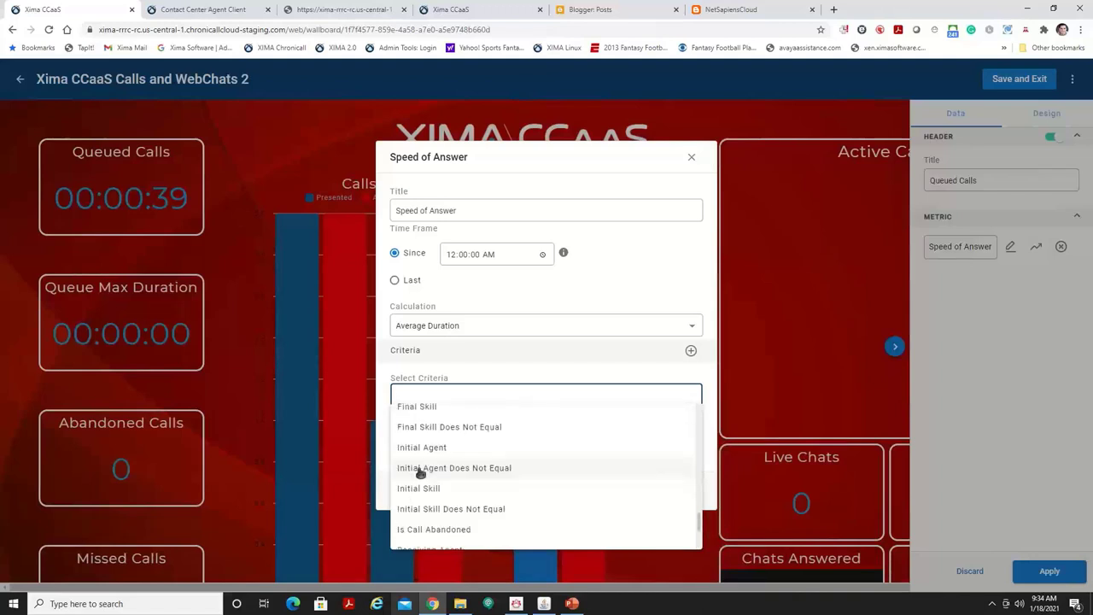
{"action": "scroll", "coordinate": [442, 427], "scroll_direction": "up", "scroll_amount": 5}
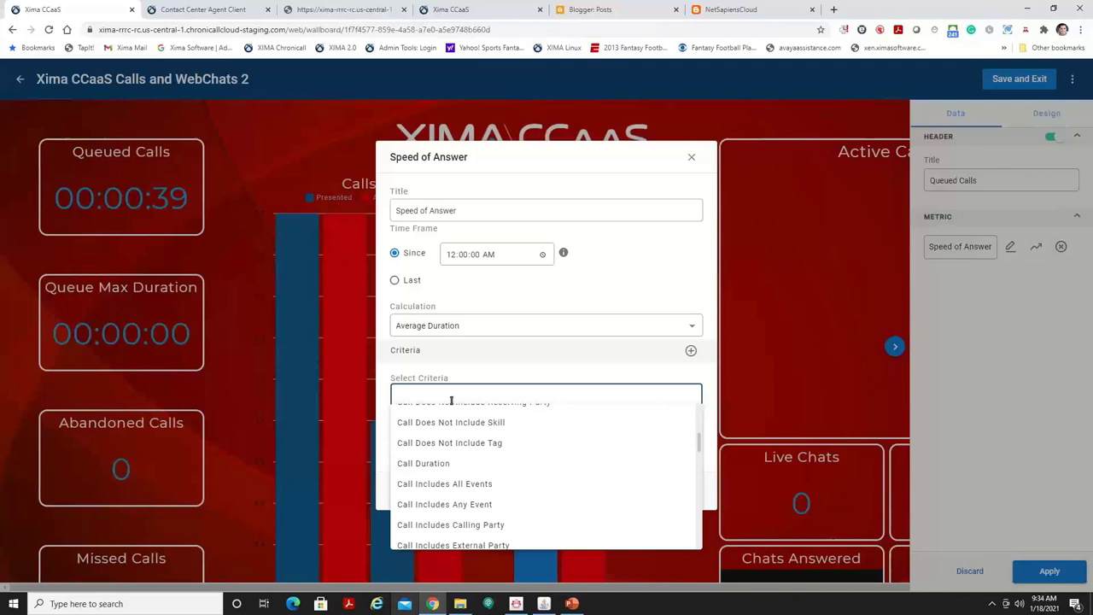
Try adding a Caller ID criterion to the Speed of Answer metric, view its filter settings and remove the criterion.
{"action": "type", "text": "call"}
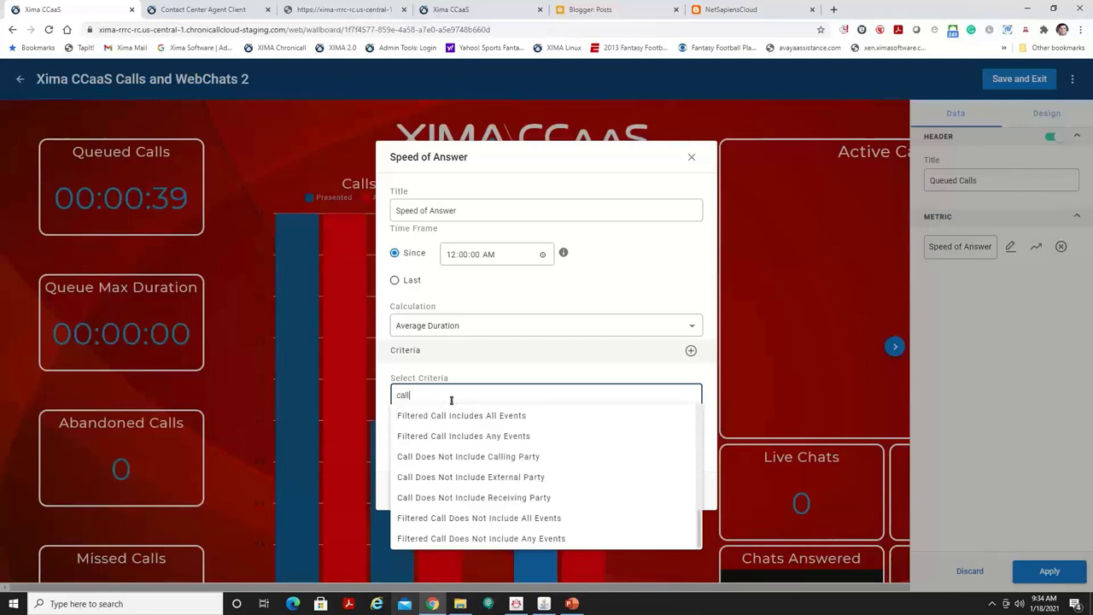
{"action": "type", "text": "er"}
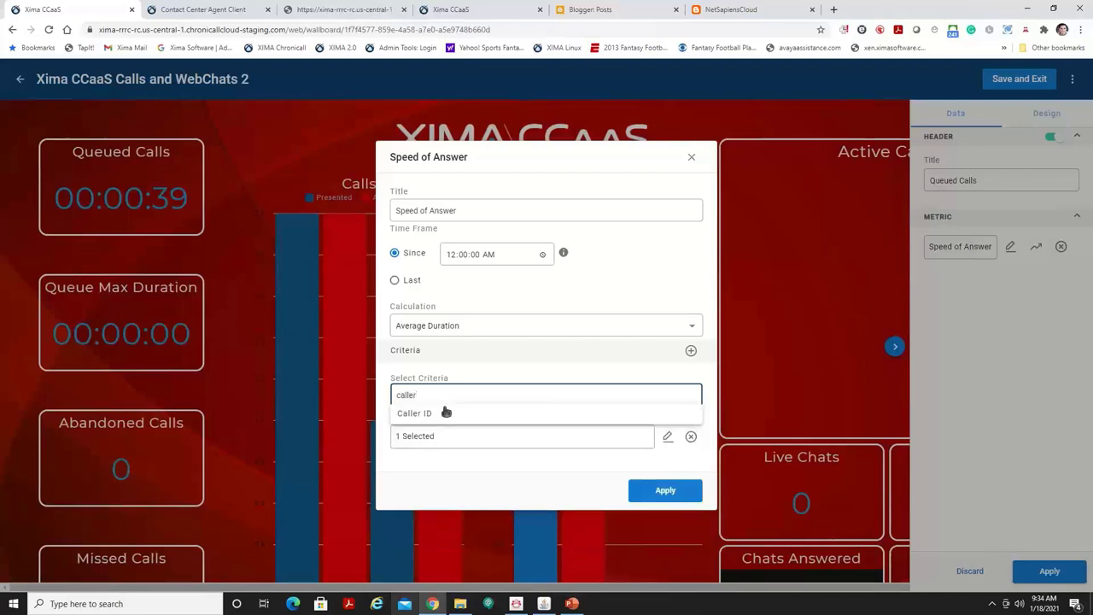
{"action": "left_click", "coordinate": [437, 417]}
{"action": "left_click", "coordinate": [667, 393]}
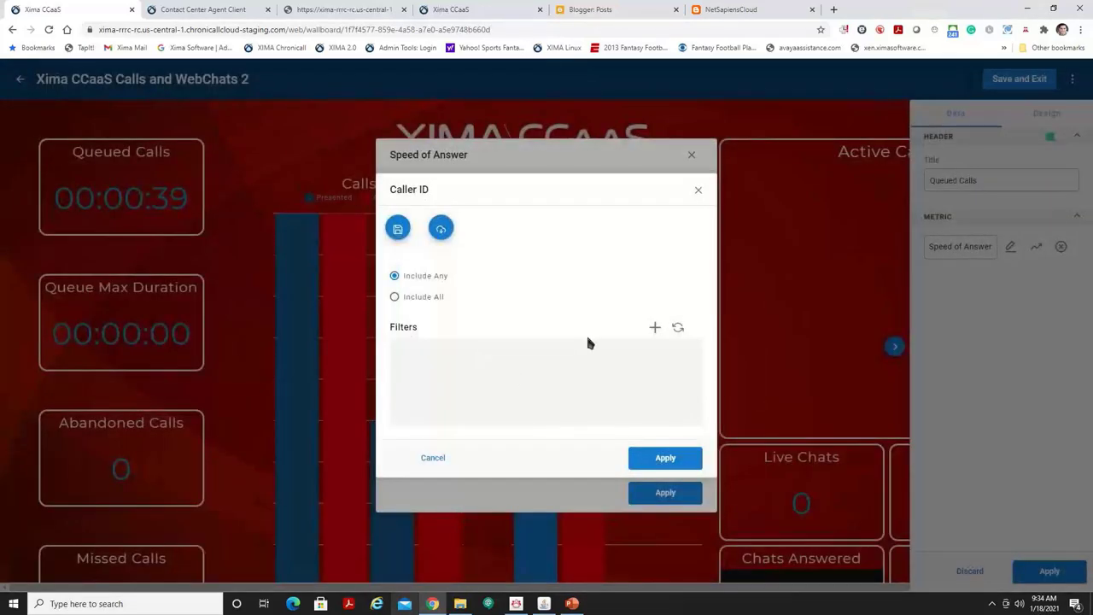
{"action": "left_click", "coordinate": [700, 190]}
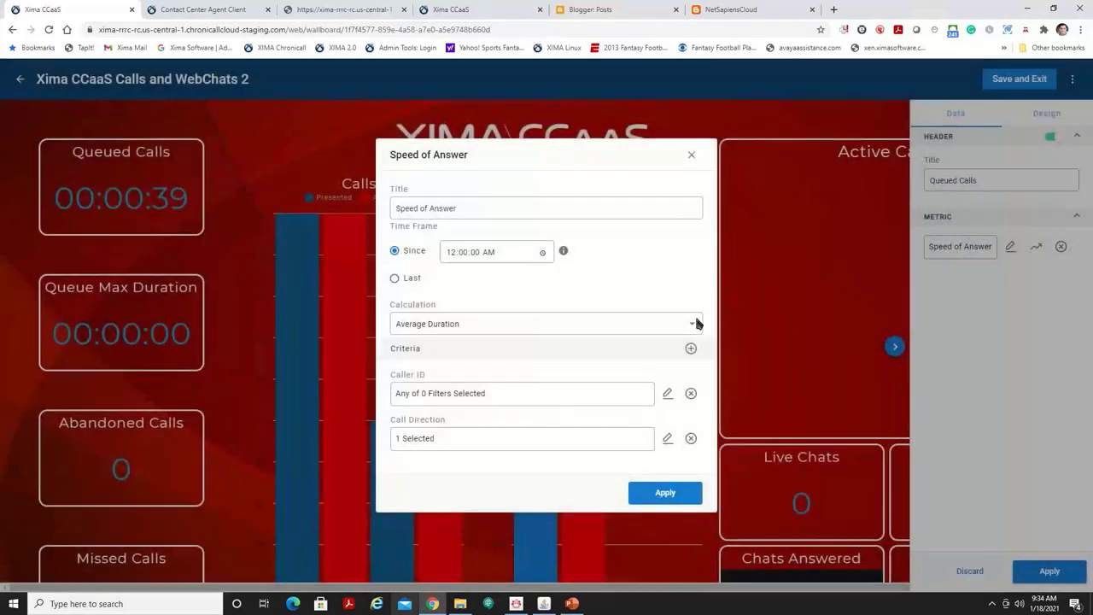
{"action": "left_click", "coordinate": [691, 393]}
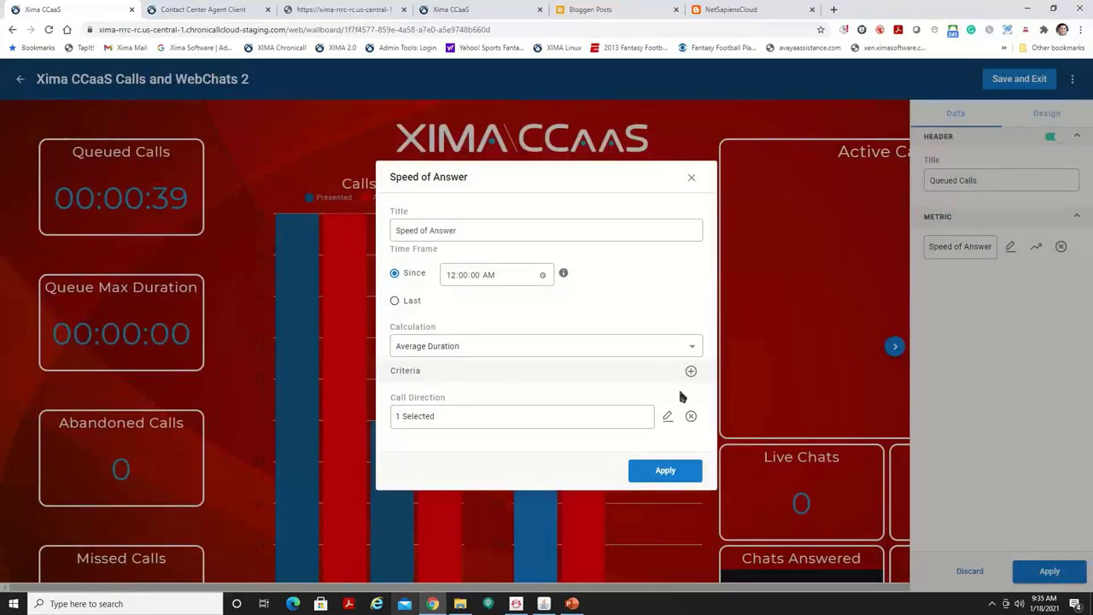
Apply the Speed of Answer metric settings for the Queued Calls widget, reopen them for review and apply them again.
{"action": "left_click", "coordinate": [666, 471]}
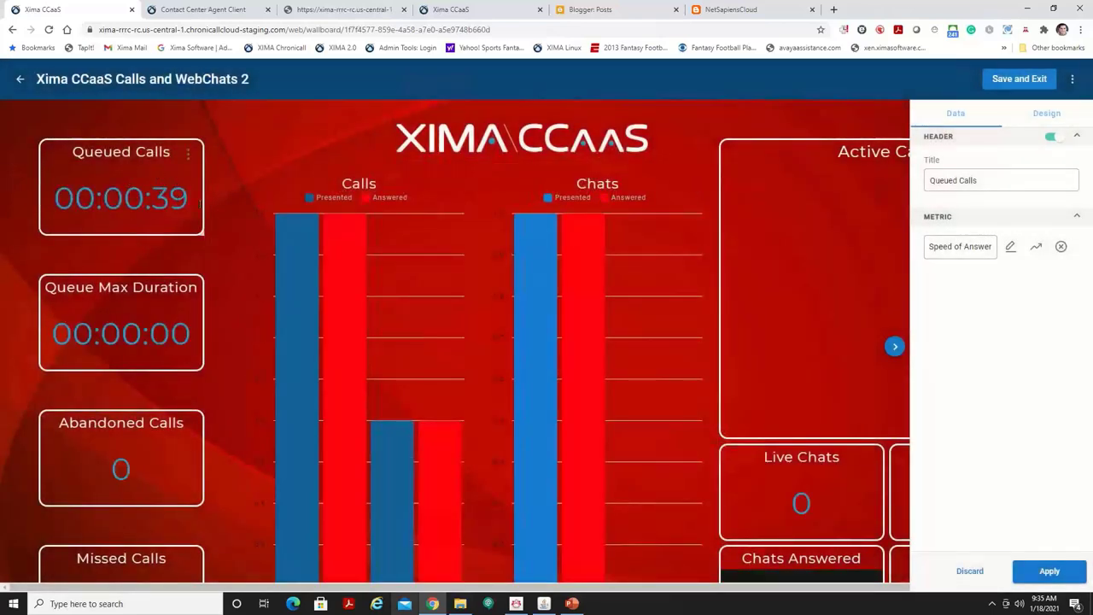
{"action": "left_click", "coordinate": [1011, 247]}
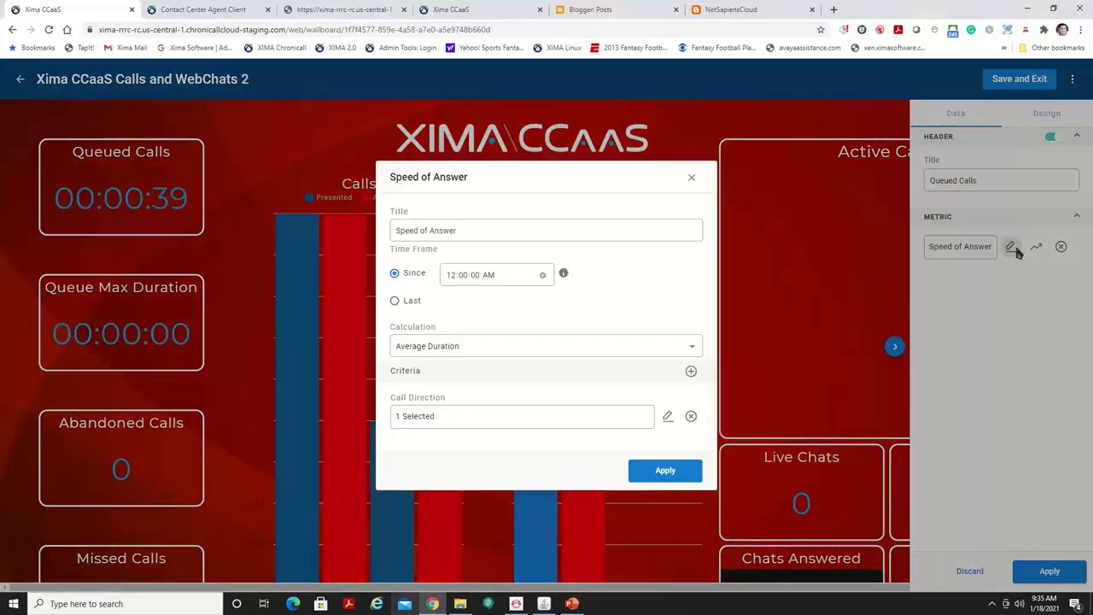
{"action": "left_click", "coordinate": [665, 471]}
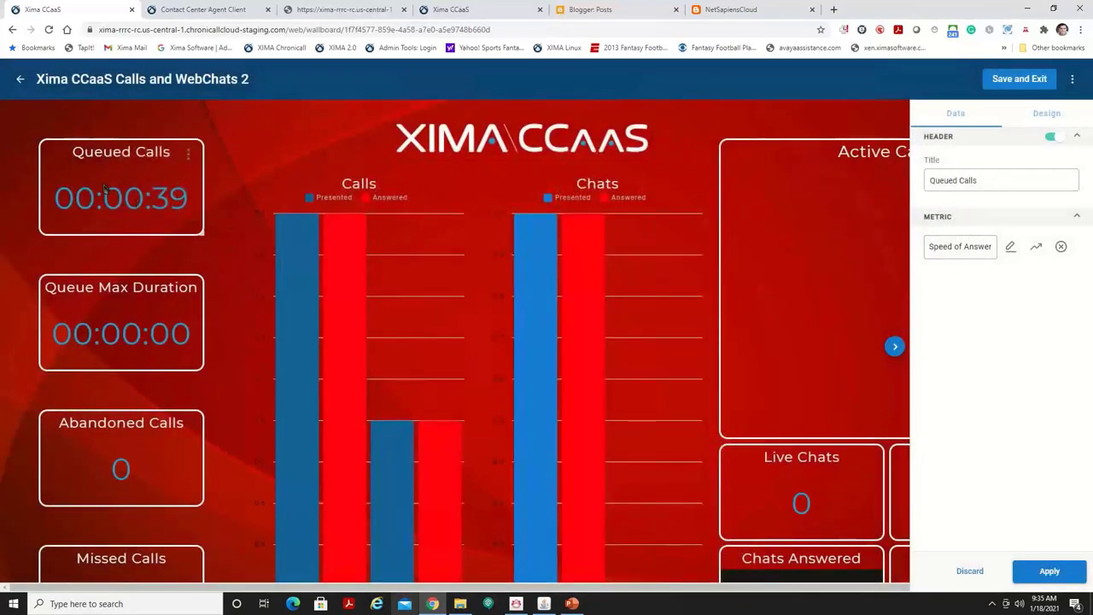
Add a blank threshold to the Speed of Answer threshold alert and close the alert without applying it.
{"action": "left_click", "coordinate": [1036, 247]}
{"action": "left_click", "coordinate": [563, 345]}
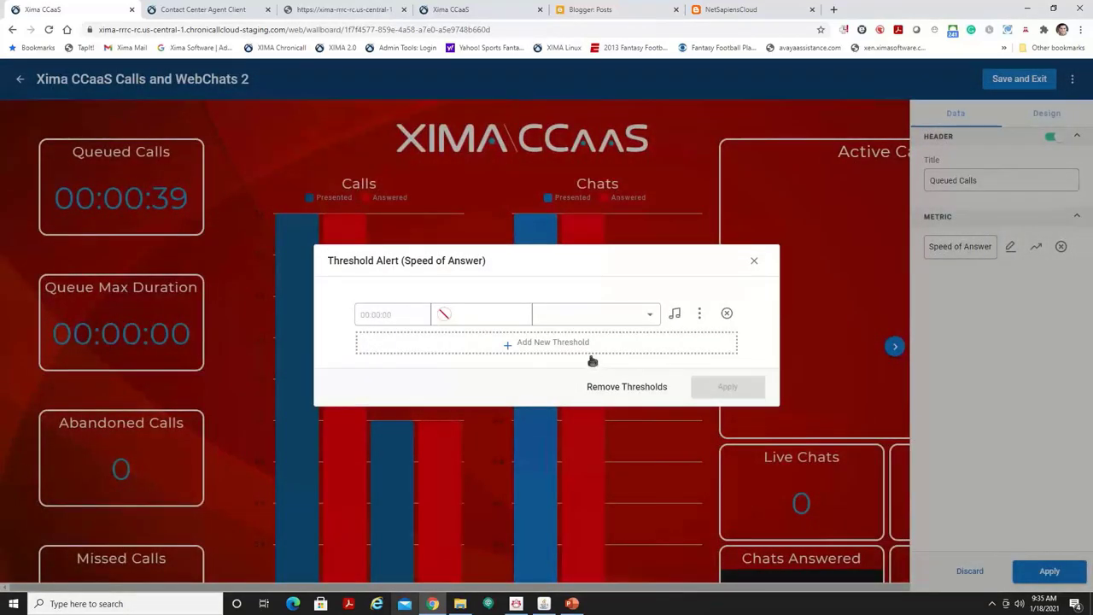
{"action": "left_click", "coordinate": [754, 261]}
Collapse the widget settings and leave the Xima CCaaS Calls and WebChats 2 wallboard editor without saving the changes.
{"action": "left_click", "coordinate": [970, 571]}
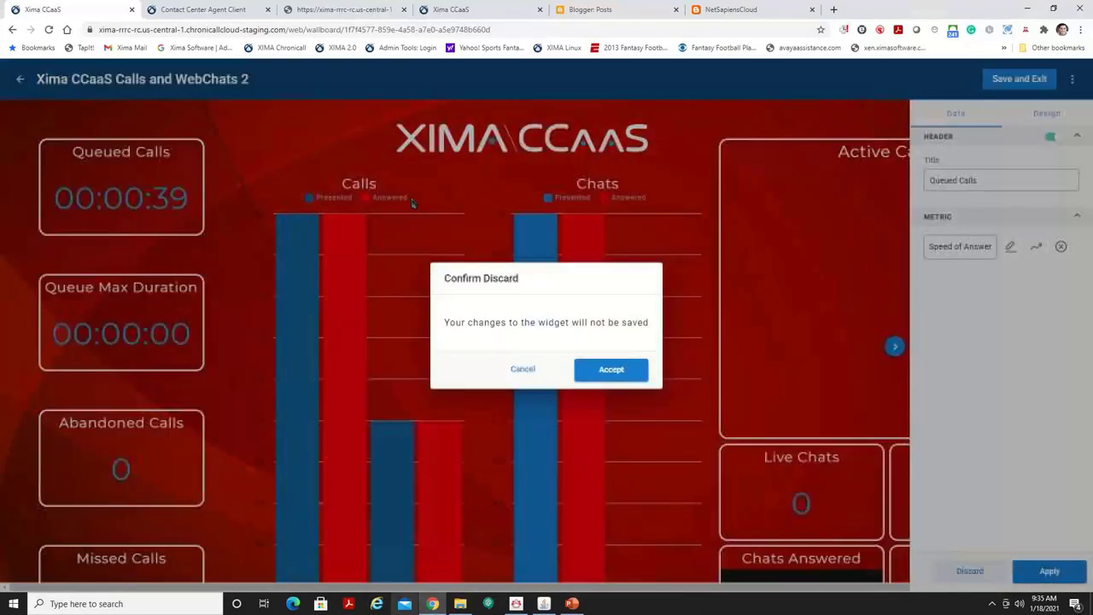
{"action": "left_click", "coordinate": [524, 369]}
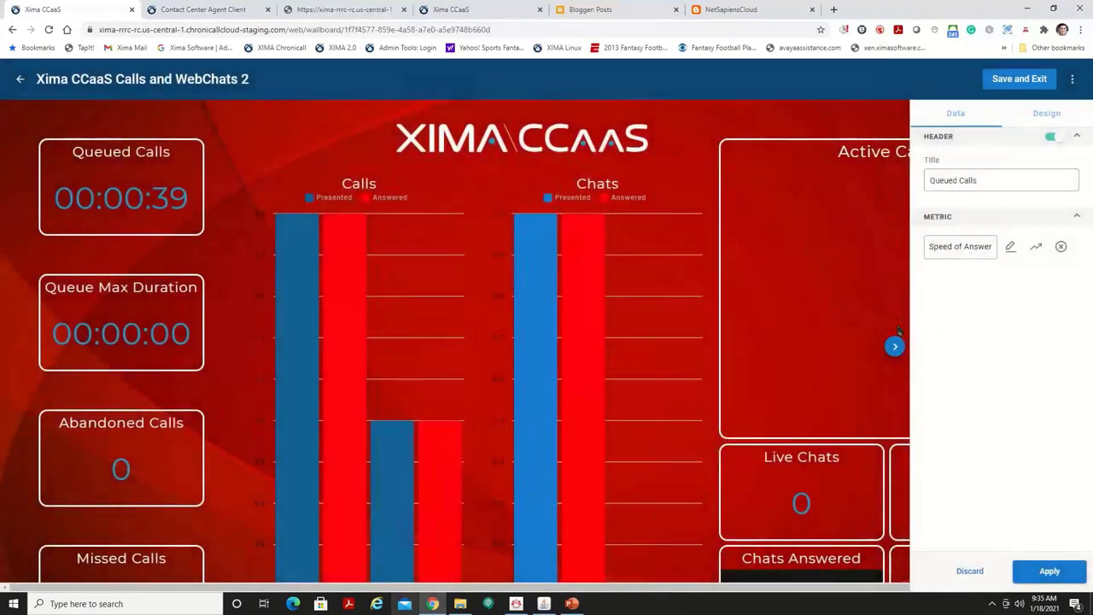
{"action": "left_click", "coordinate": [895, 346]}
{"action": "scroll", "coordinate": [870, 346], "scroll_direction": "down", "scroll_amount": 2}
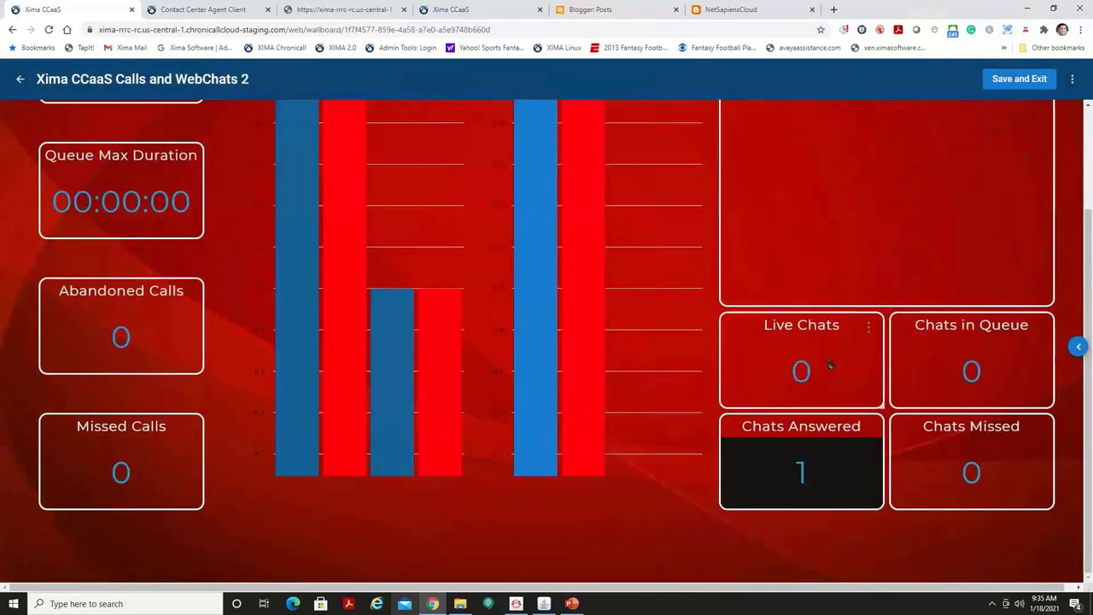
{"action": "scroll", "coordinate": [828, 366], "scroll_direction": "up", "scroll_amount": 2}
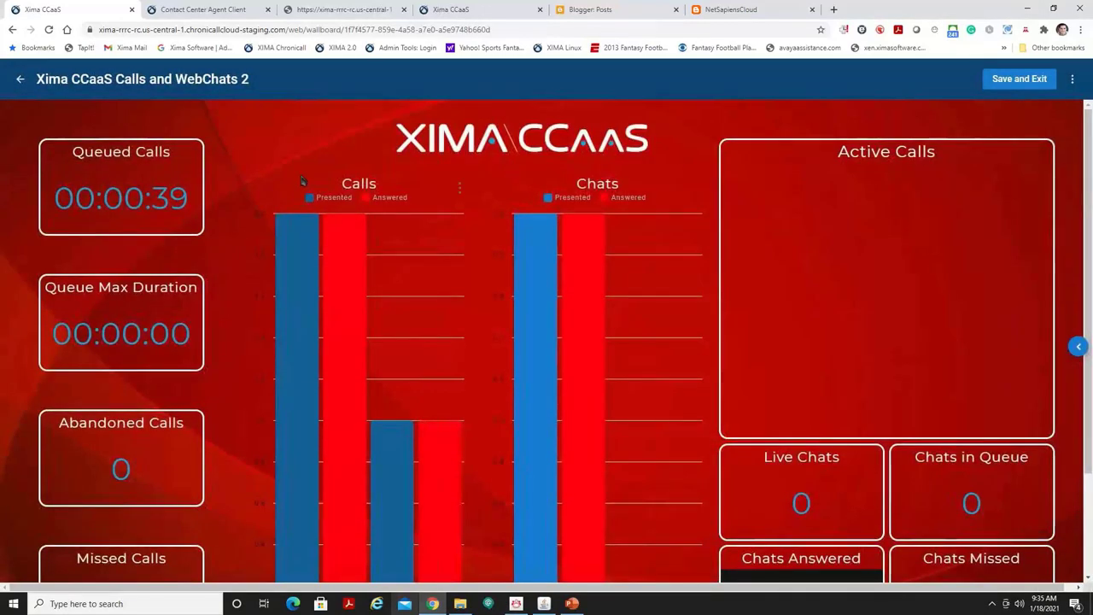
{"action": "left_click", "coordinate": [21, 78]}
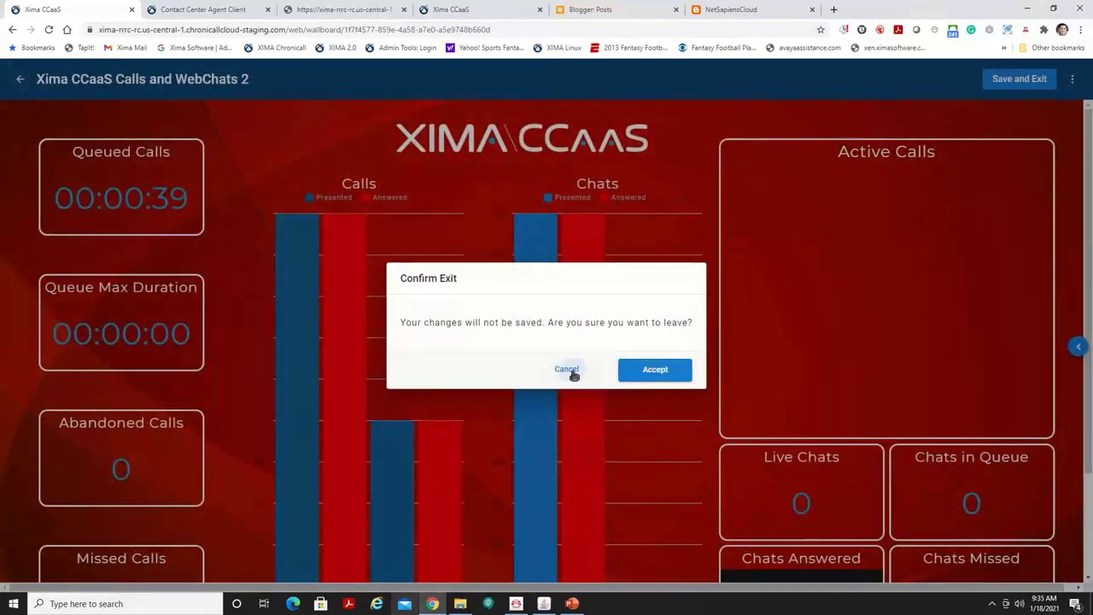
{"action": "left_click", "coordinate": [571, 370]}
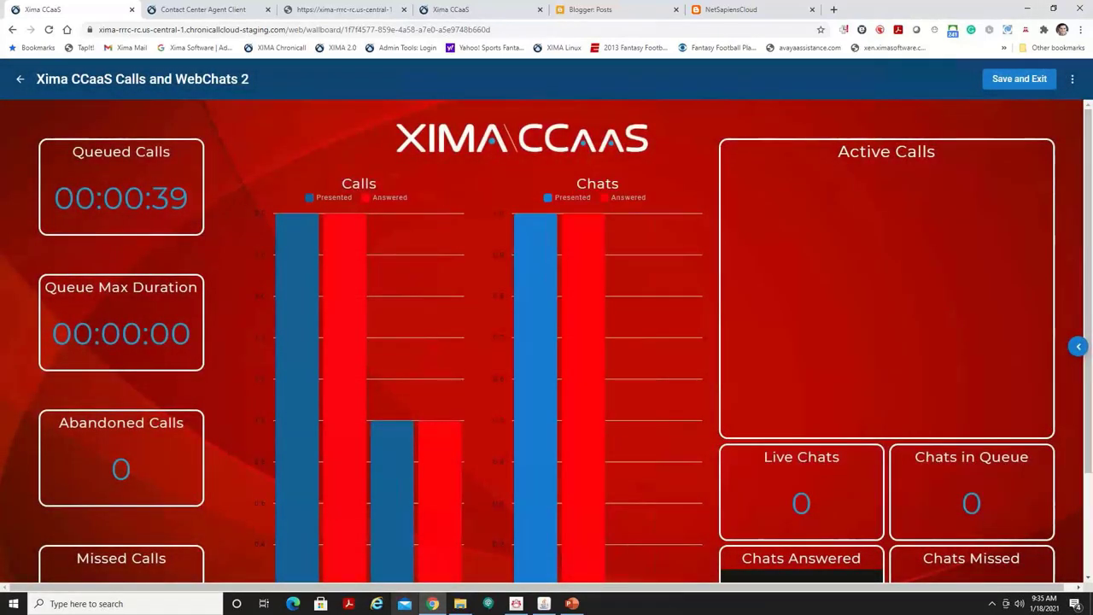
{"action": "left_click", "coordinate": [20, 78]}
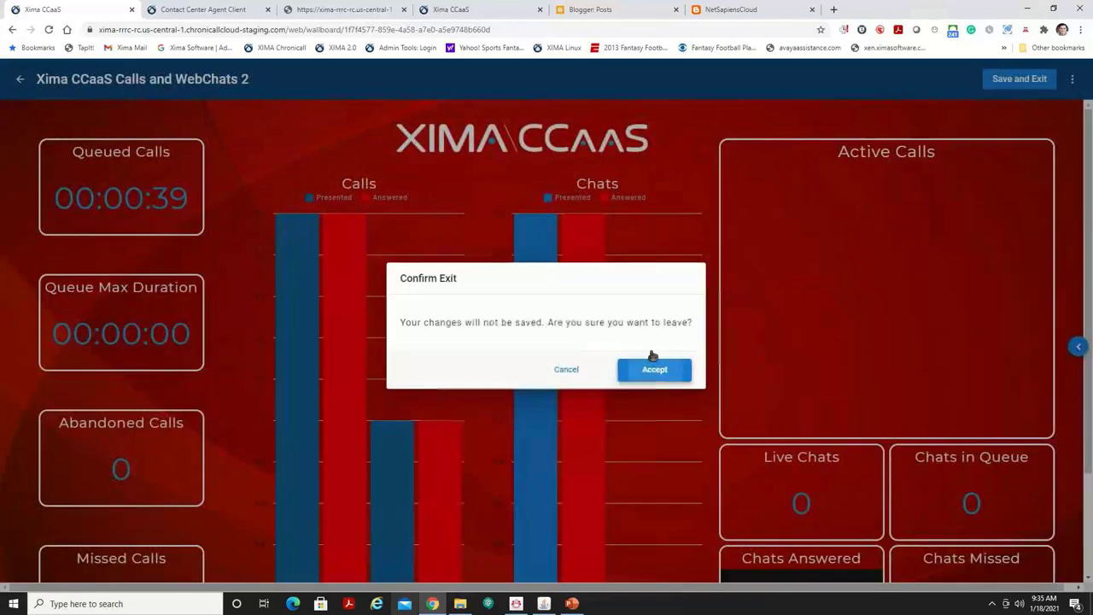
{"action": "left_click", "coordinate": [653, 368]}
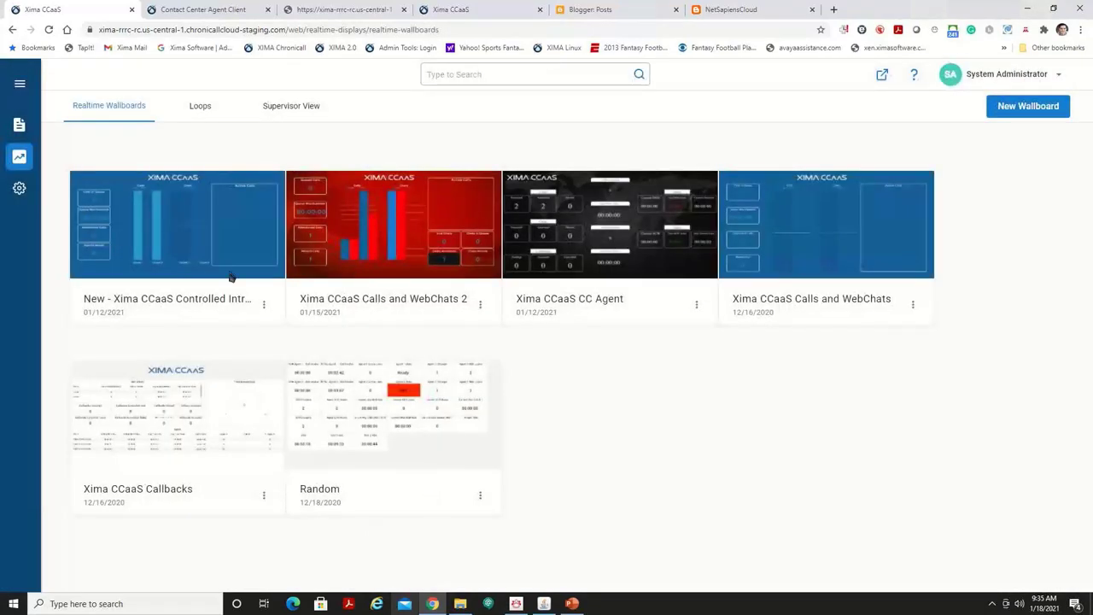
Go to the CCaaS reports, view the Abandoned Calls report and return to the report list.
{"action": "mouse_move", "coordinate": [22, 137]}
{"action": "left_click", "coordinate": [86, 124]}
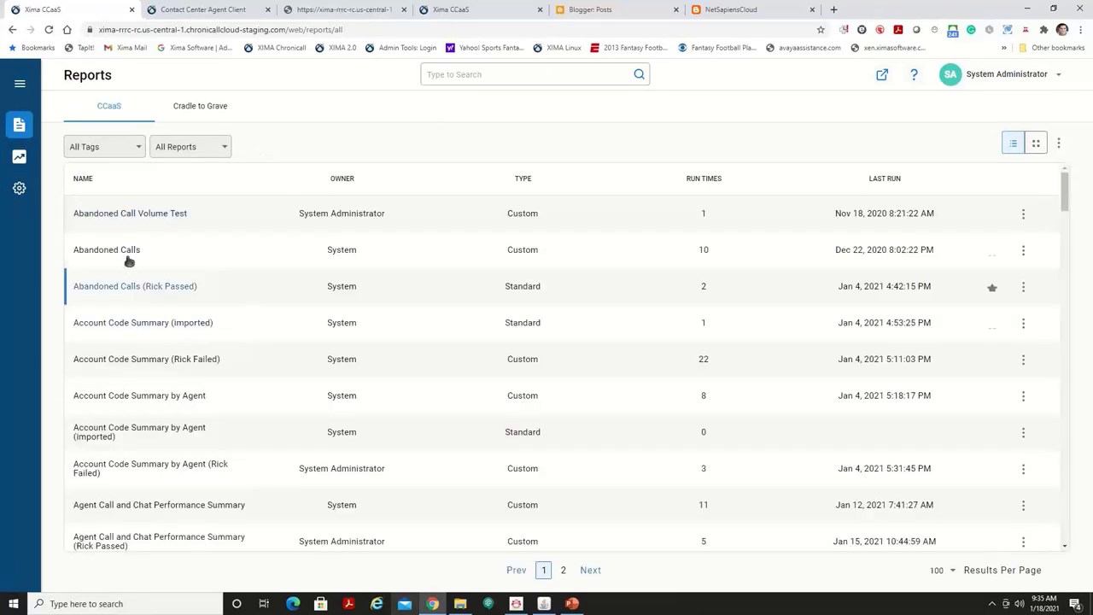
{"action": "left_click", "coordinate": [125, 254]}
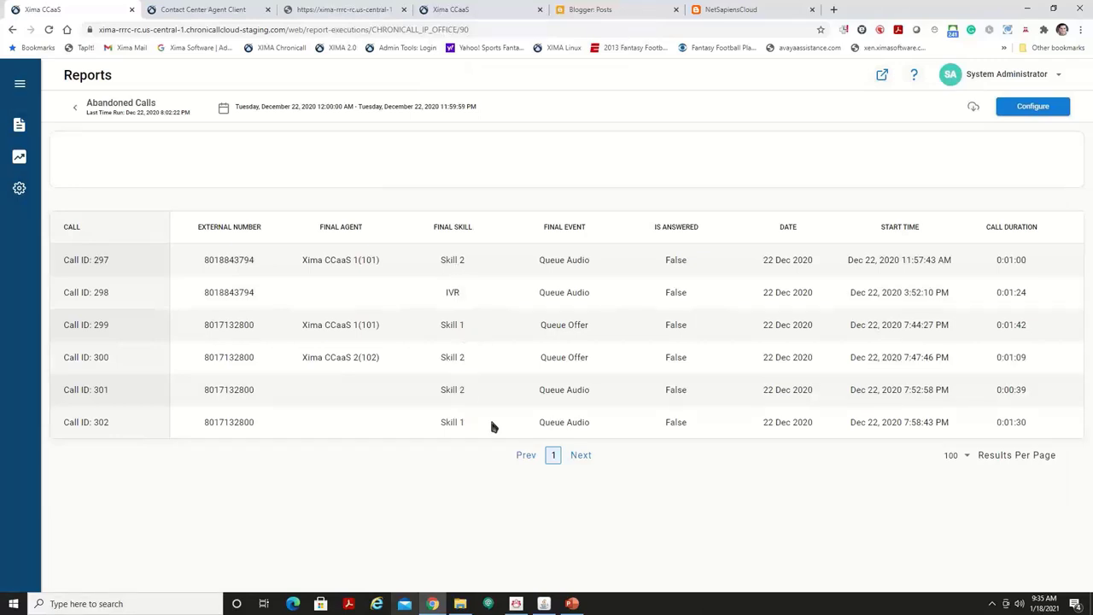
{"action": "left_click", "coordinate": [75, 106]}
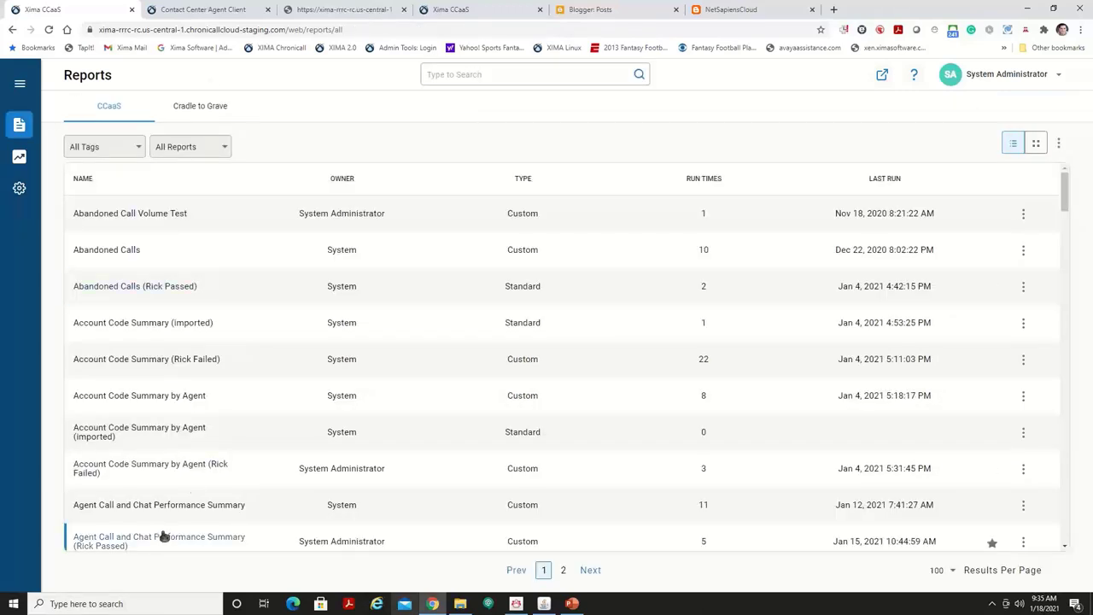
Open the System Administrator's Agent Call and Chat Performance Summary report and set its date range to 1/11/2021 – 1/18/2021.
{"action": "left_click", "coordinate": [210, 532]}
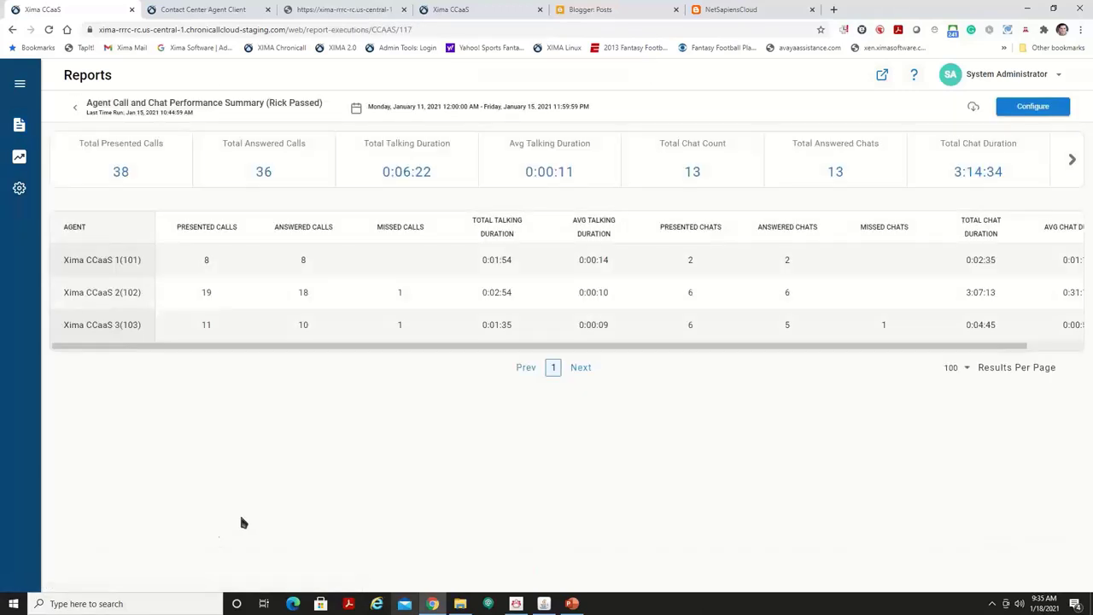
{"action": "left_click", "coordinate": [1029, 107]}
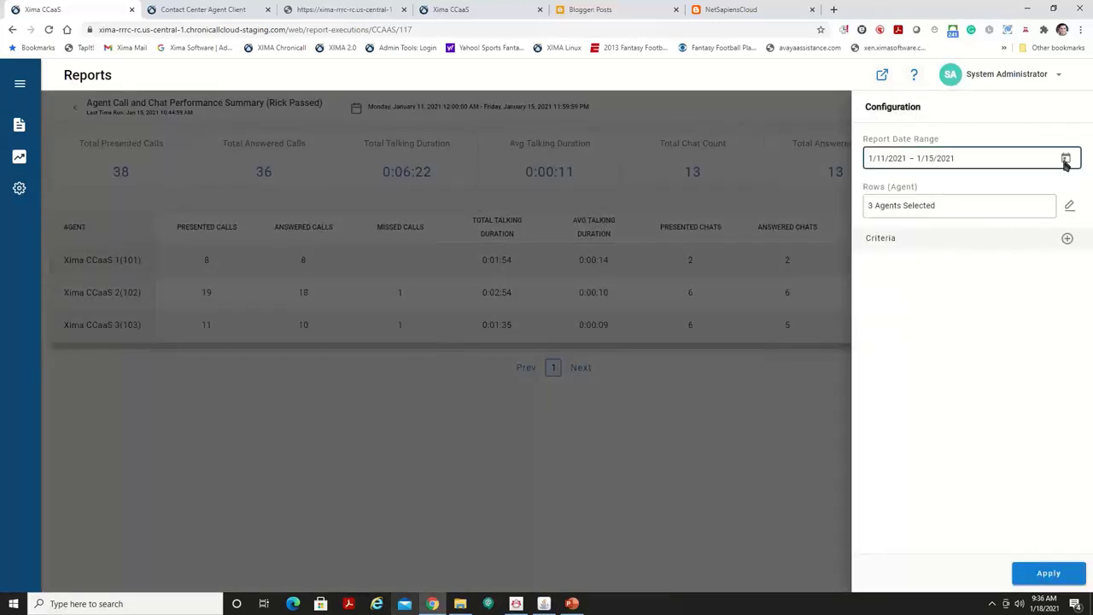
{"action": "left_click", "coordinate": [1067, 158]}
{"action": "left_click", "coordinate": [903, 285]}
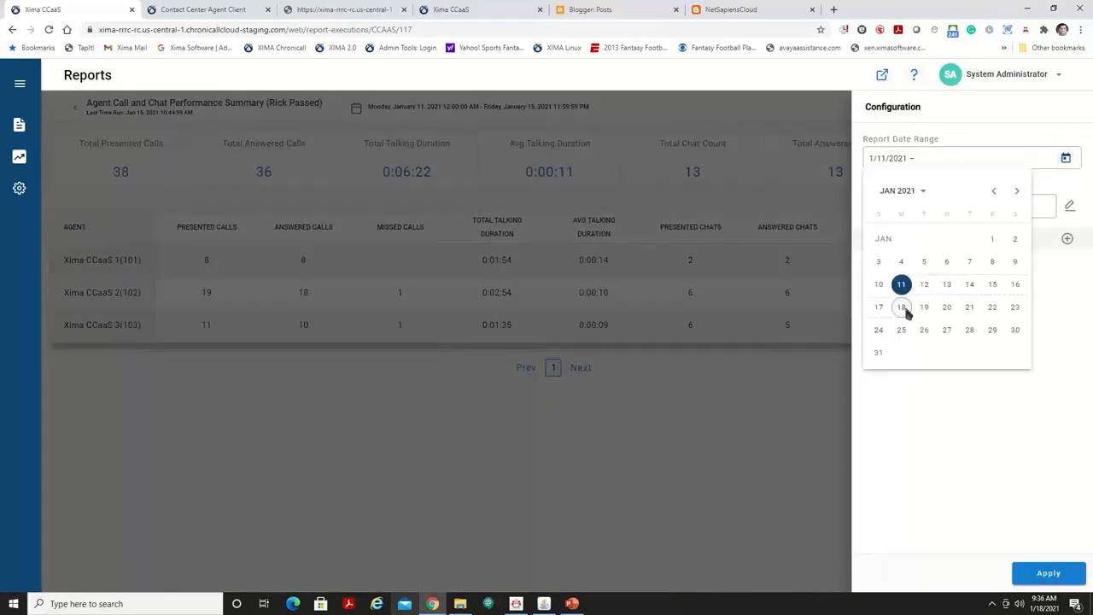
{"action": "left_click", "coordinate": [904, 307]}
{"action": "left_click", "coordinate": [1066, 158]}
{"action": "left_click", "coordinate": [901, 310]}
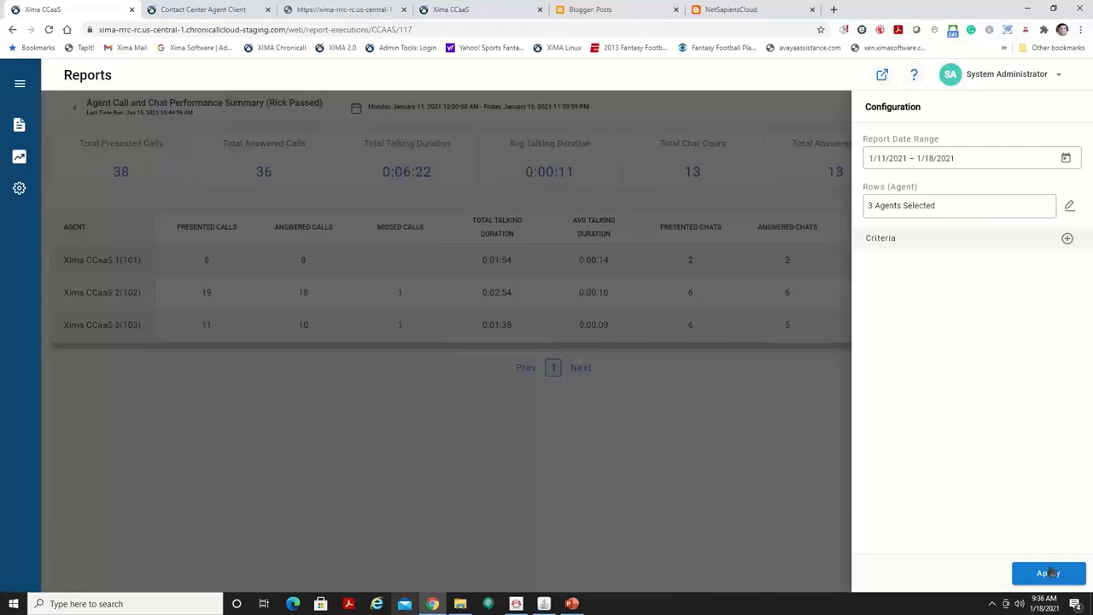
View the additional criteria available for the report and apply the configuration to rerun it.
{"action": "left_click", "coordinate": [1067, 239]}
{"action": "left_click", "coordinate": [1001, 283]}
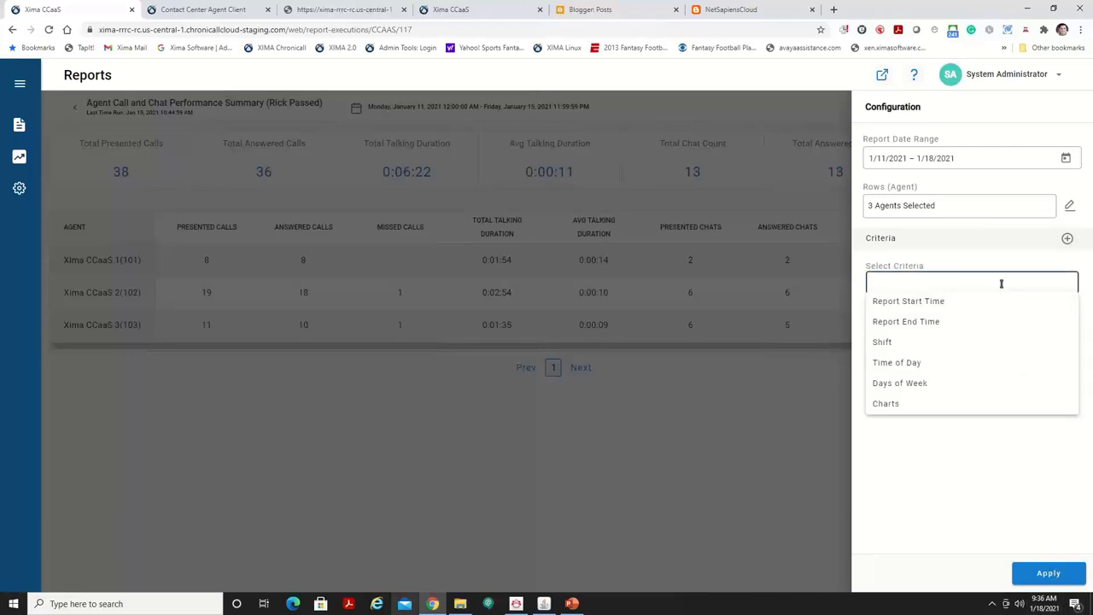
{"action": "left_click", "coordinate": [1049, 573]}
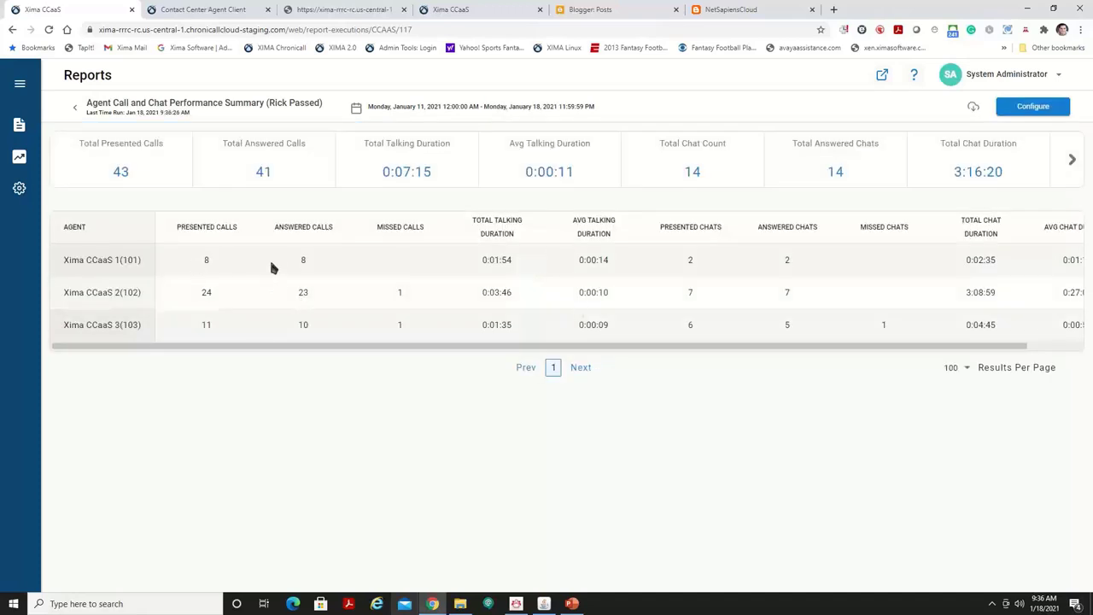
Return to the report list, reopen the updated performance summary, review all its columns and go back to the list.
{"action": "left_click", "coordinate": [76, 109]}
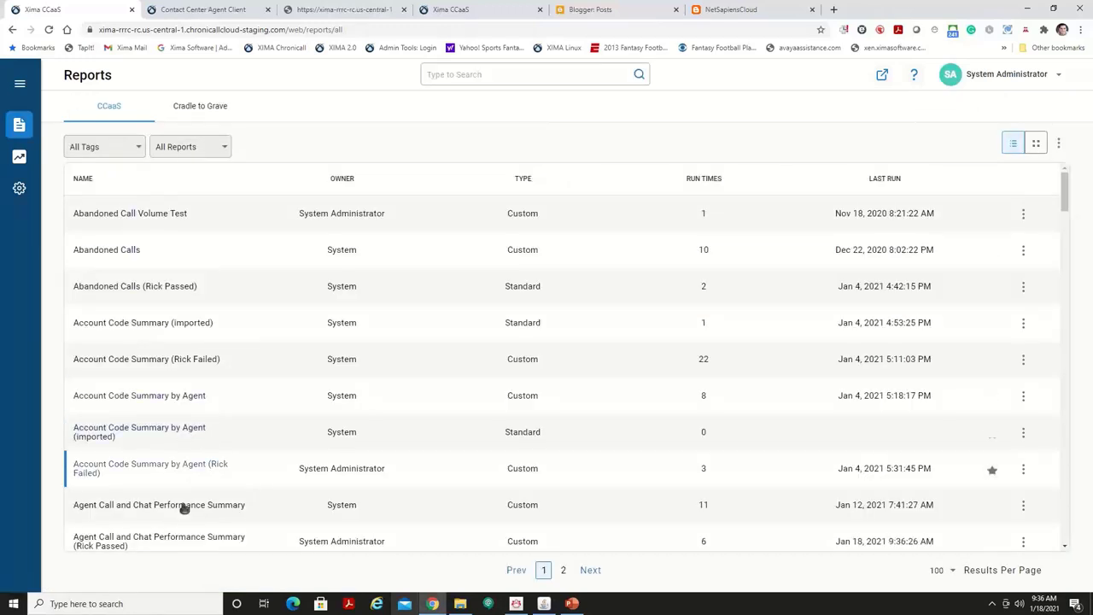
{"action": "left_click", "coordinate": [181, 541]}
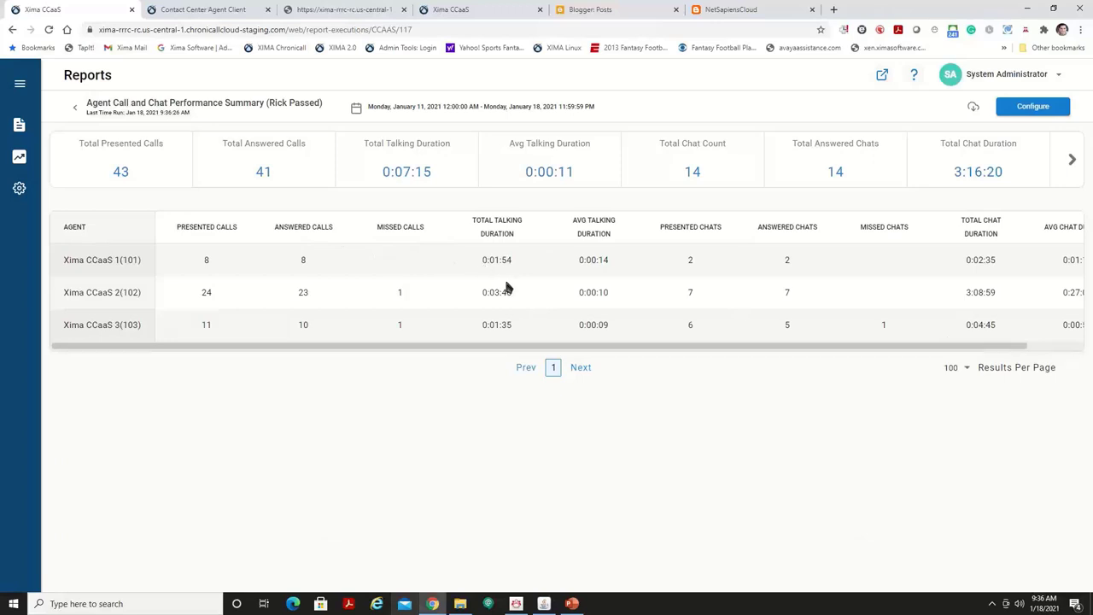
{"action": "left_click_drag", "start_coordinate": [493, 346], "coordinate": [820, 383]}
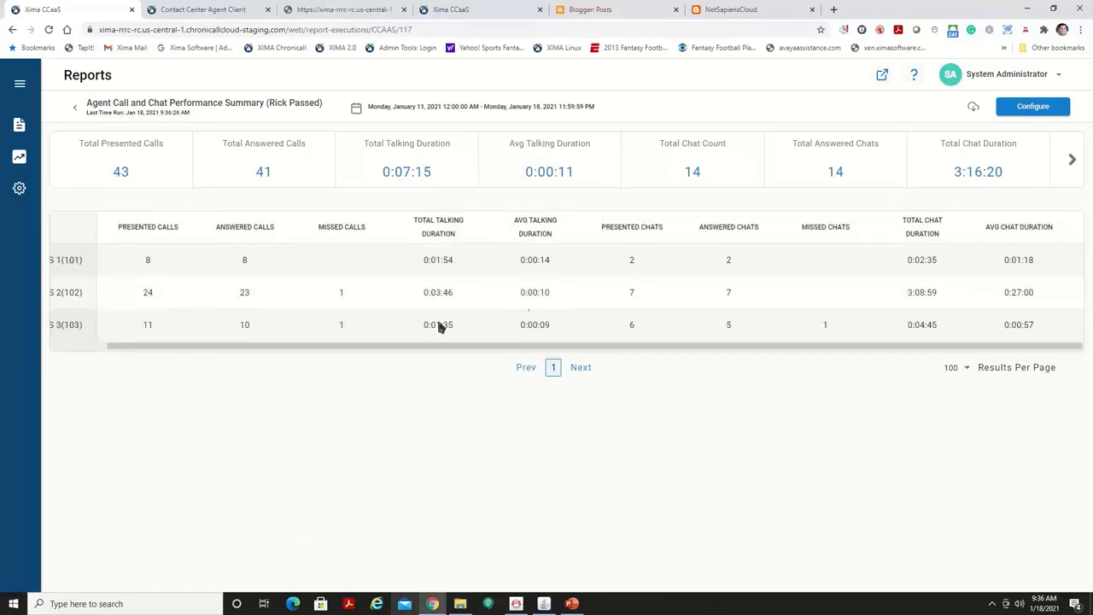
{"action": "left_click_drag", "start_coordinate": [393, 349], "coordinate": [324, 349]}
{"action": "left_click", "coordinate": [76, 107]}
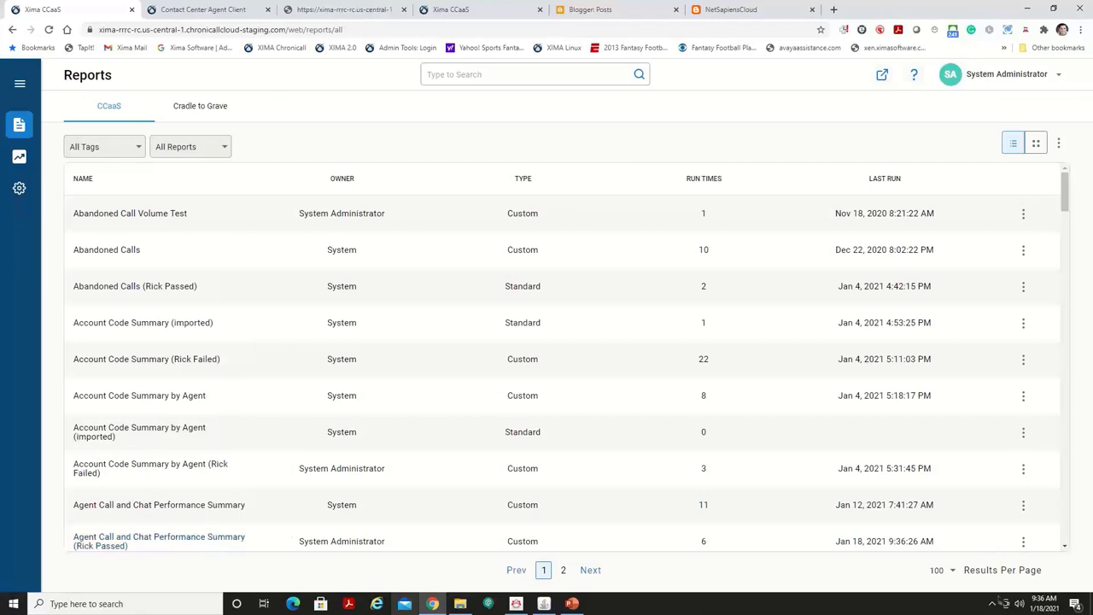
View the actions available for the Agent Call and Chat Performance Summary (Rick Passed) report and start a custom report with Agent rows.
{"action": "left_click", "coordinate": [1025, 544]}
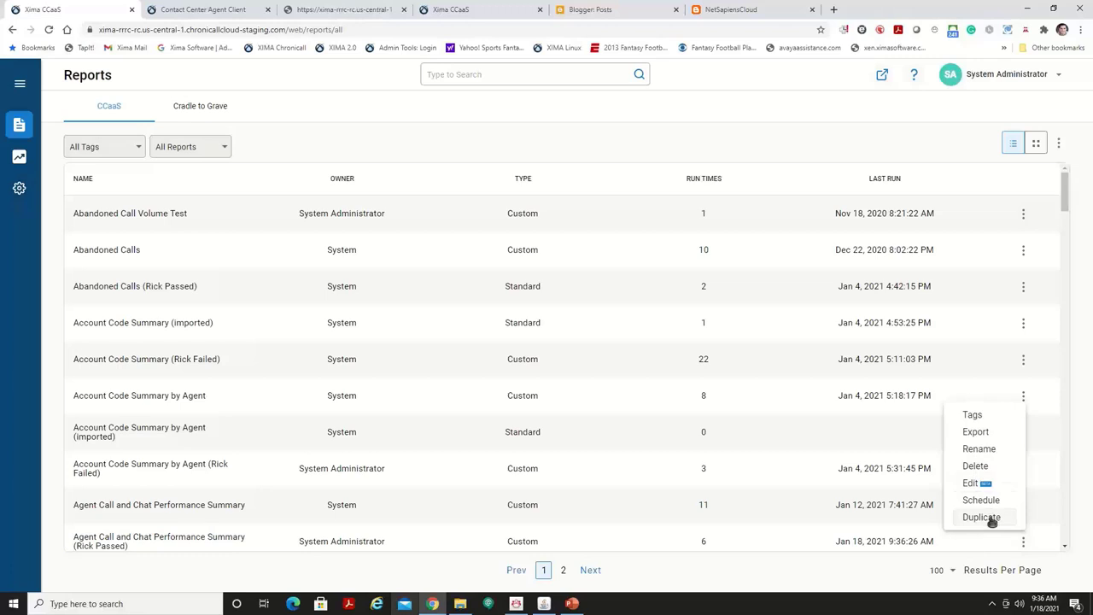
{"action": "left_click", "coordinate": [24, 128]}
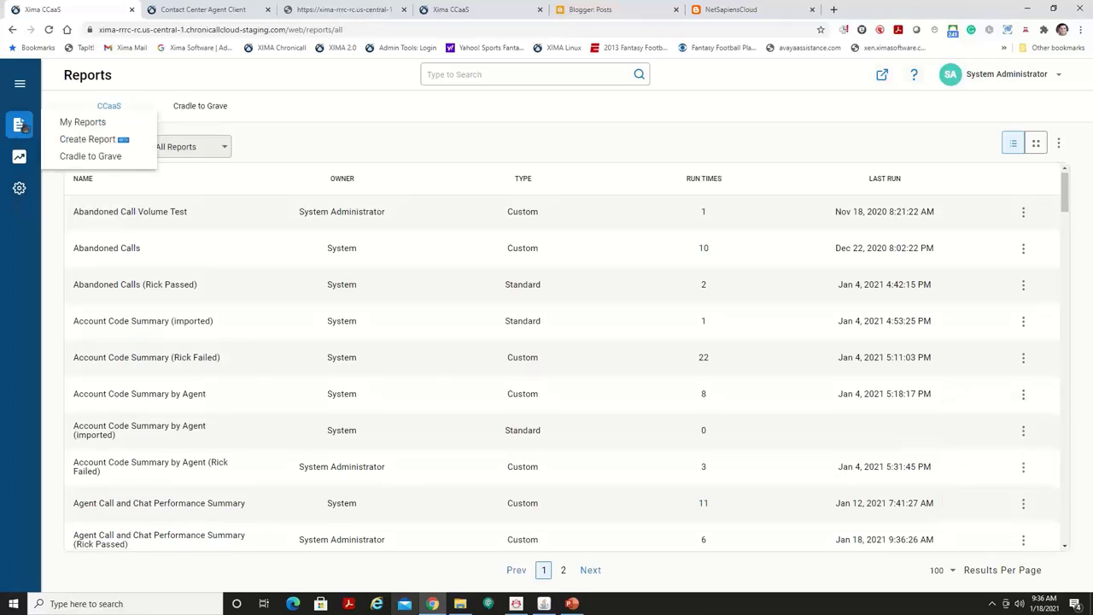
{"action": "left_click", "coordinate": [90, 140]}
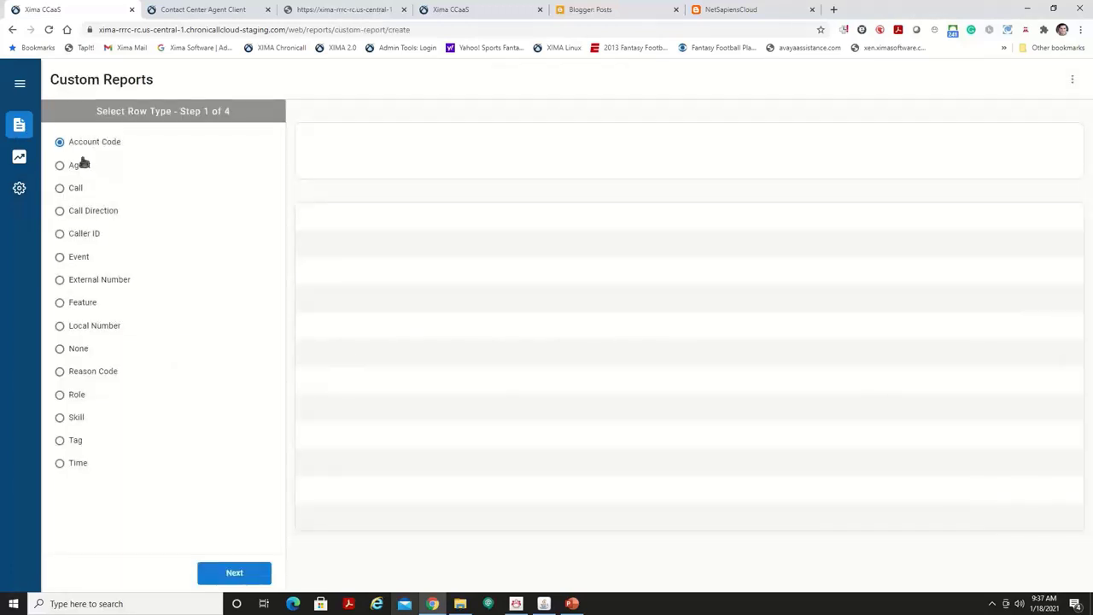
{"action": "left_click", "coordinate": [81, 165]}
{"action": "left_click", "coordinate": [241, 566]}
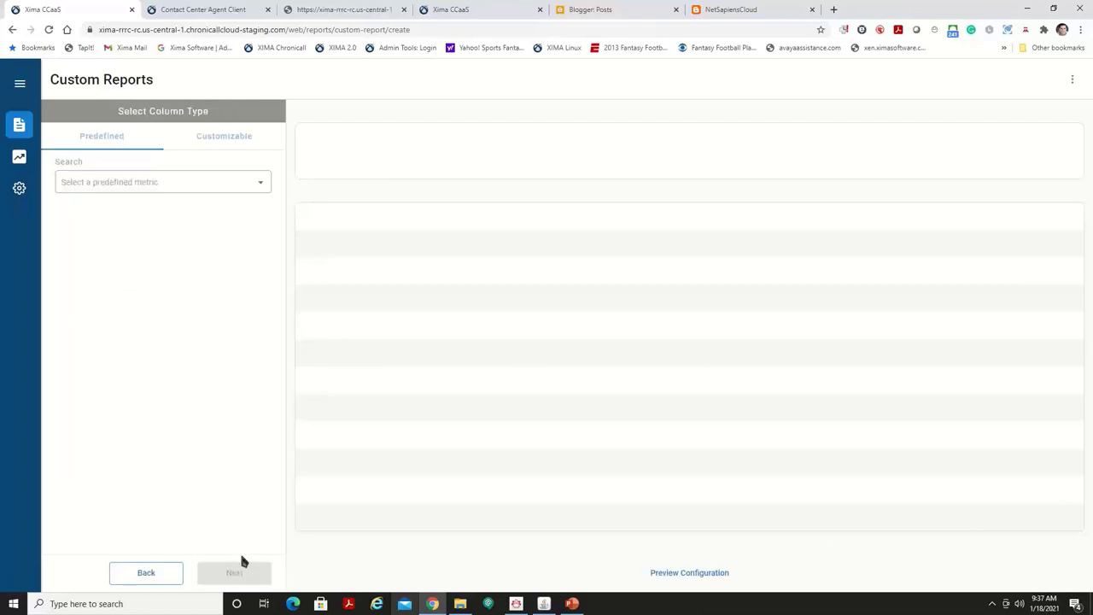
Find the predefined Answered Call Count metric and add it as a column to the custom report.
{"action": "left_click", "coordinate": [185, 182]}
{"action": "type", "text": "call"}
{"action": "left_click", "coordinate": [134, 247]}
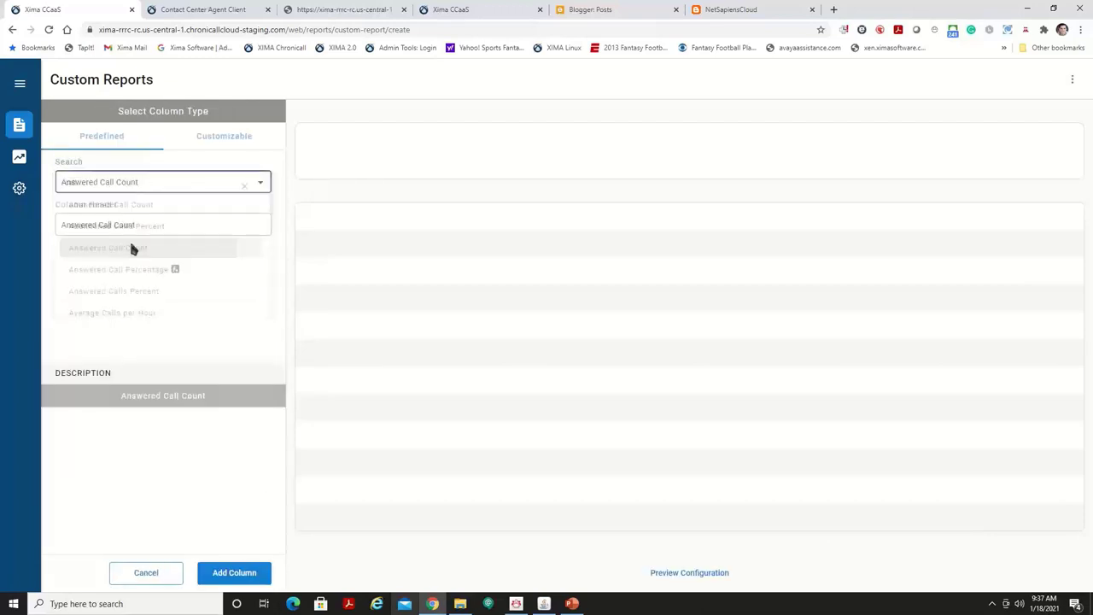
{"action": "left_click", "coordinate": [244, 571]}
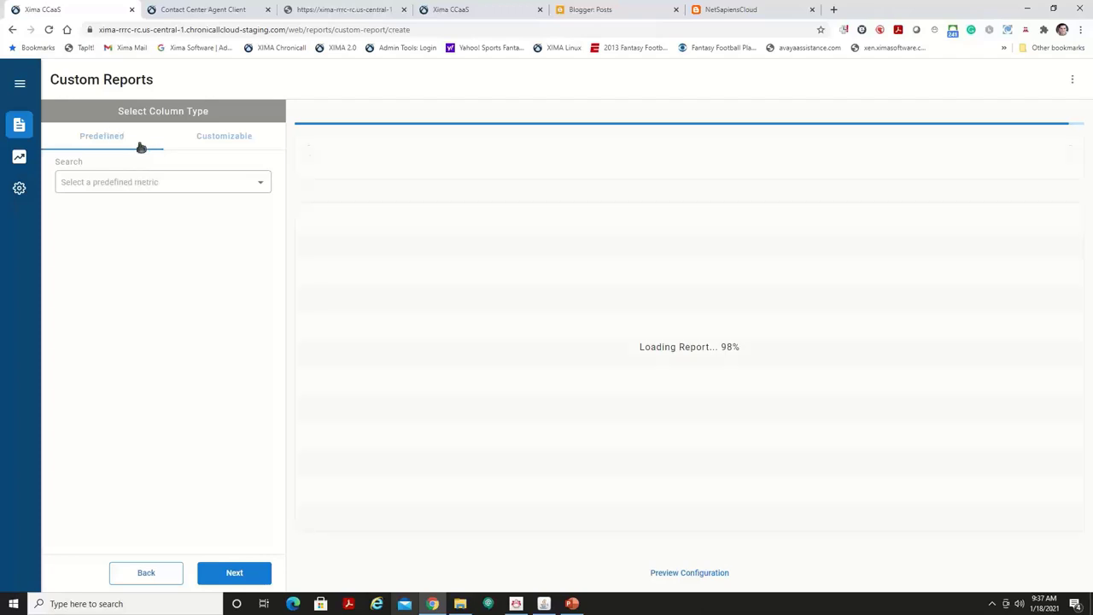
Find the predefined Chat Count metric and add it as a column to the custom report.
{"action": "left_click", "coordinate": [168, 185]}
{"action": "type", "text": "chat"}
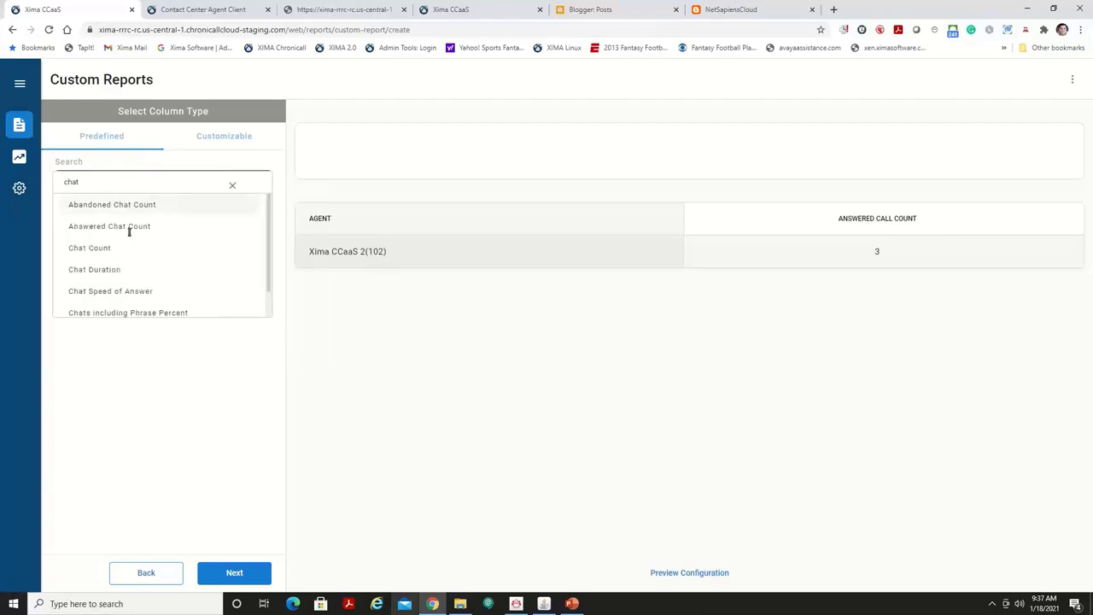
{"action": "left_click", "coordinate": [105, 249]}
{"action": "left_click", "coordinate": [245, 573]}
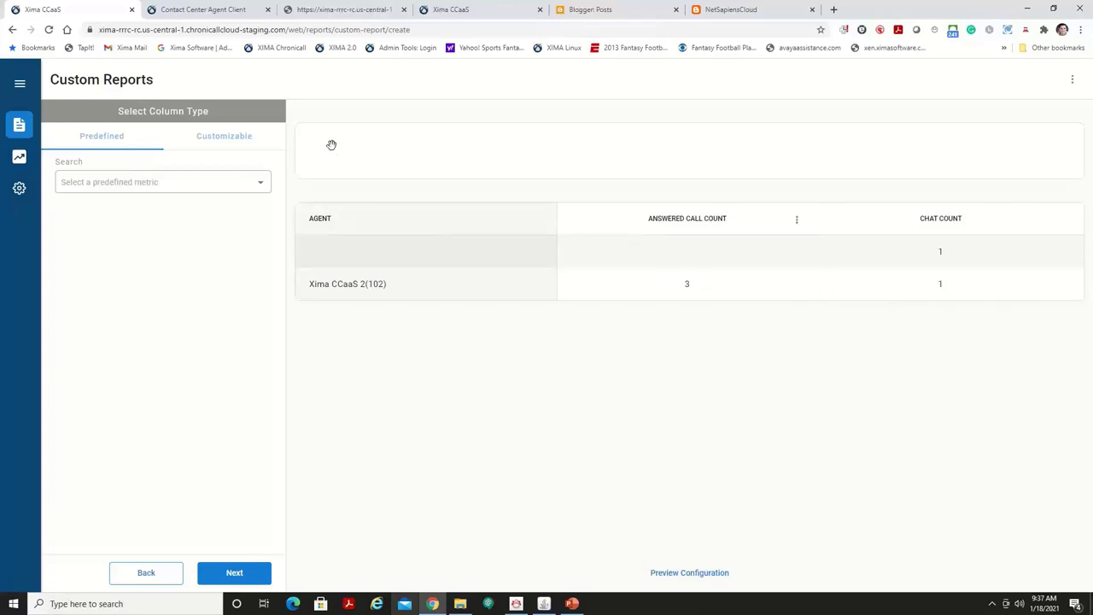
Browse the remaining predefined metrics and choose Chat Count from the customizable metrics instead.
{"action": "left_click", "coordinate": [155, 187]}
{"action": "scroll", "coordinate": [142, 237], "scroll_direction": "down", "scroll_amount": 5}
{"action": "scroll", "coordinate": [142, 237], "scroll_direction": "up", "scroll_amount": 4}
{"action": "left_click", "coordinate": [217, 142]}
{"action": "left_click", "coordinate": [186, 183]}
{"action": "scroll", "coordinate": [136, 240], "scroll_direction": "down", "scroll_amount": 5}
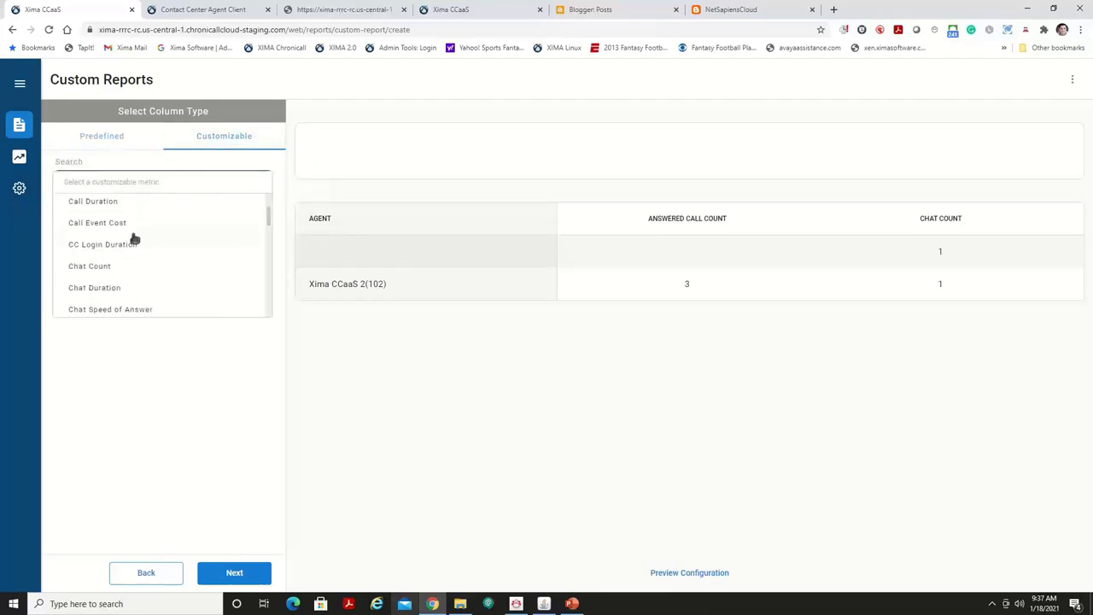
{"action": "left_click", "coordinate": [120, 271]}
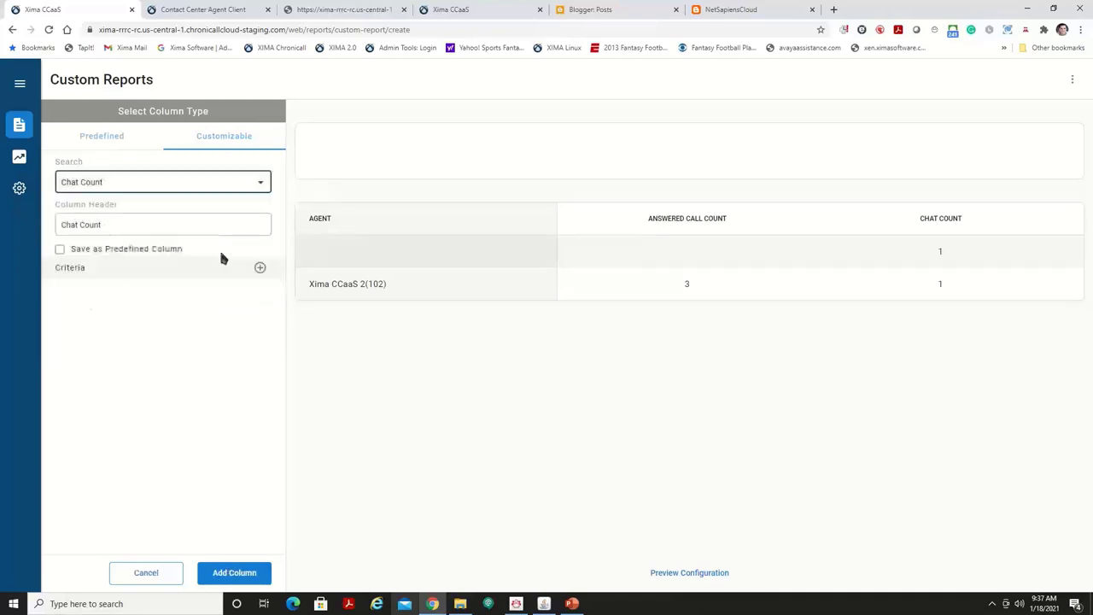
Start adding a criterion to the customizable Chat Count column and look through the criteria offered.
{"action": "left_click", "coordinate": [261, 268]}
{"action": "left_click", "coordinate": [217, 310]}
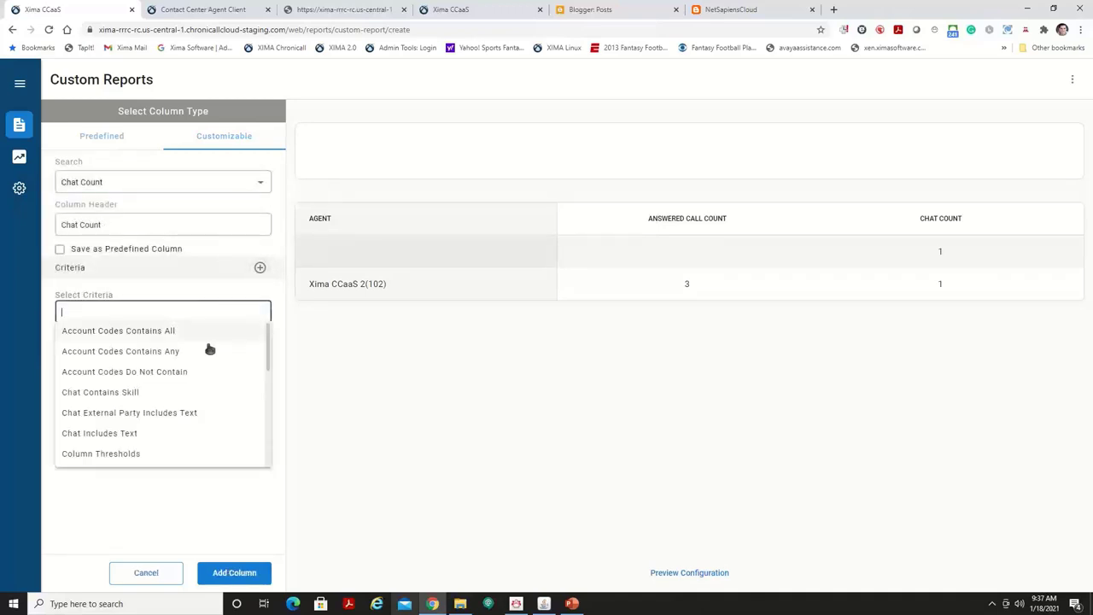
{"action": "scroll", "coordinate": [208, 351], "scroll_direction": "down", "scroll_amount": 1}
{"action": "scroll", "coordinate": [206, 351], "scroll_direction": "down", "scroll_amount": 5}
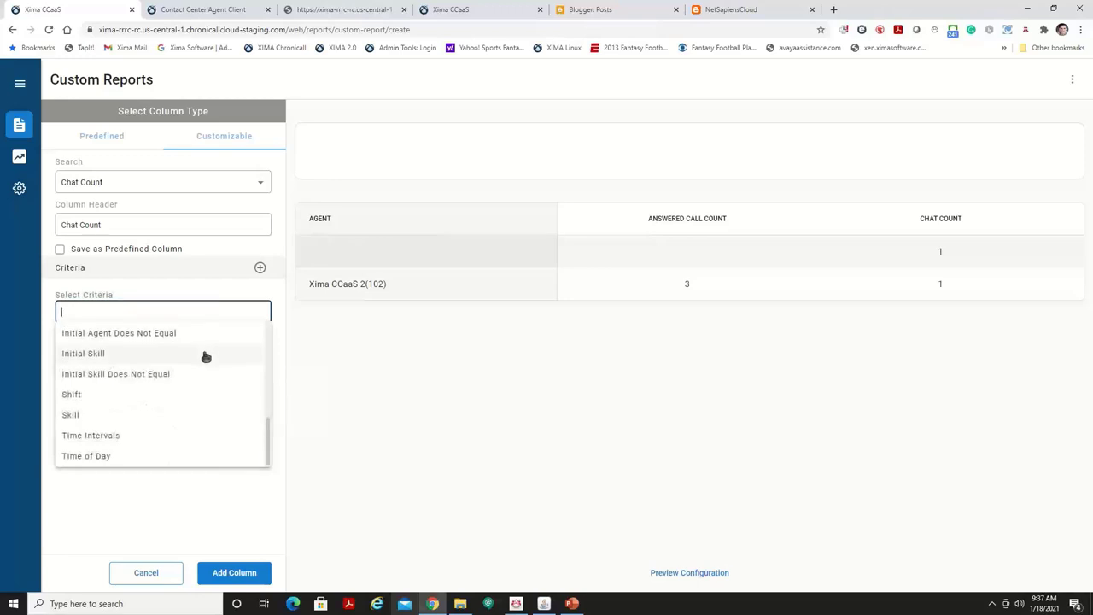
{"action": "scroll", "coordinate": [198, 372], "scroll_direction": "up", "scroll_amount": 8}
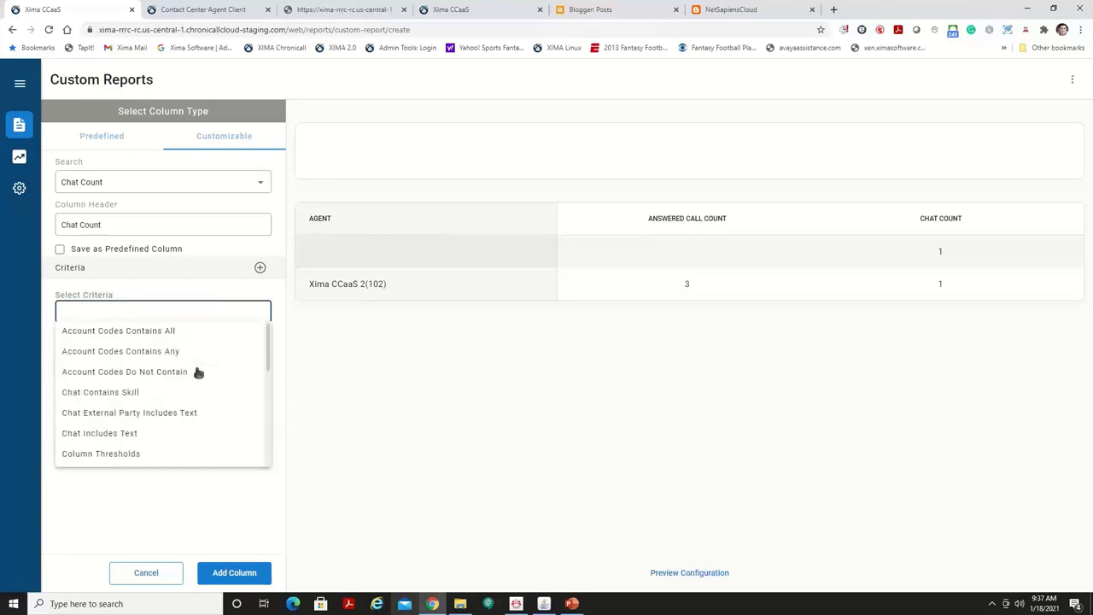
Change the customizable metric to Call Count and look through the criteria that can be applied to it.
{"action": "left_click", "coordinate": [261, 182]}
{"action": "scroll", "coordinate": [182, 172], "scroll_direction": "up", "scroll_amount": 1}
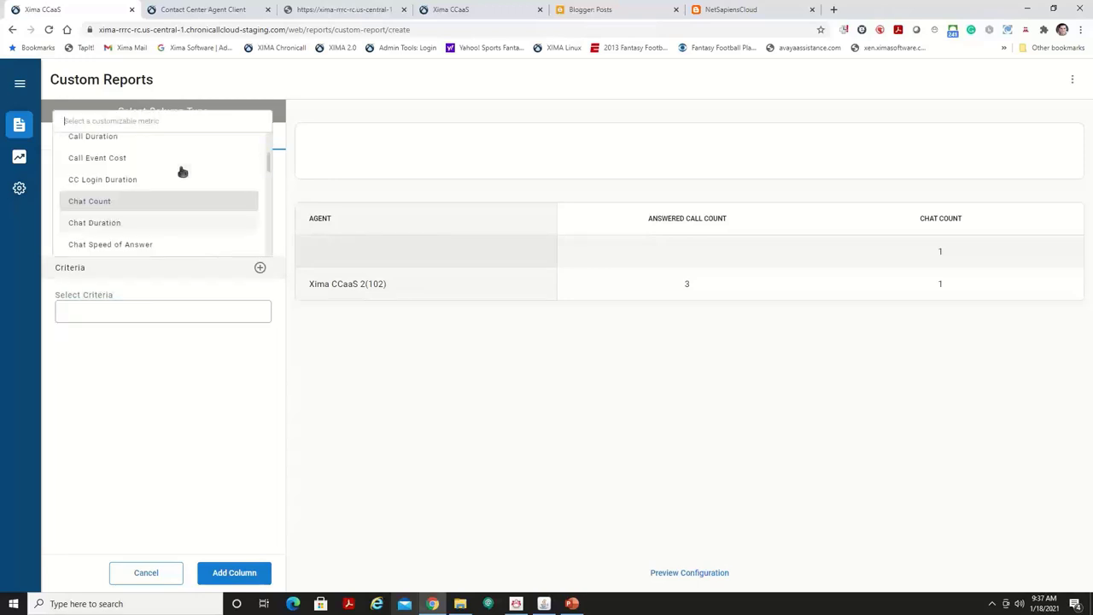
{"action": "scroll", "coordinate": [163, 181], "scroll_direction": "up", "scroll_amount": 1}
{"action": "left_click", "coordinate": [122, 171]}
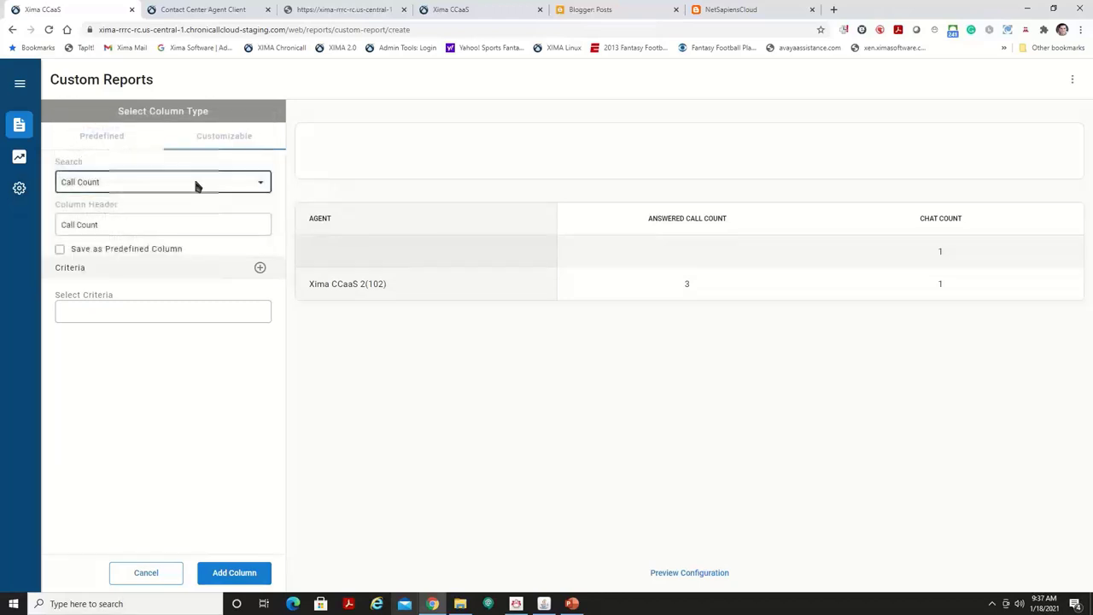
{"action": "left_click", "coordinate": [261, 267]}
{"action": "left_click", "coordinate": [213, 311]}
{"action": "scroll", "coordinate": [205, 324], "scroll_direction": "down", "scroll_amount": 8}
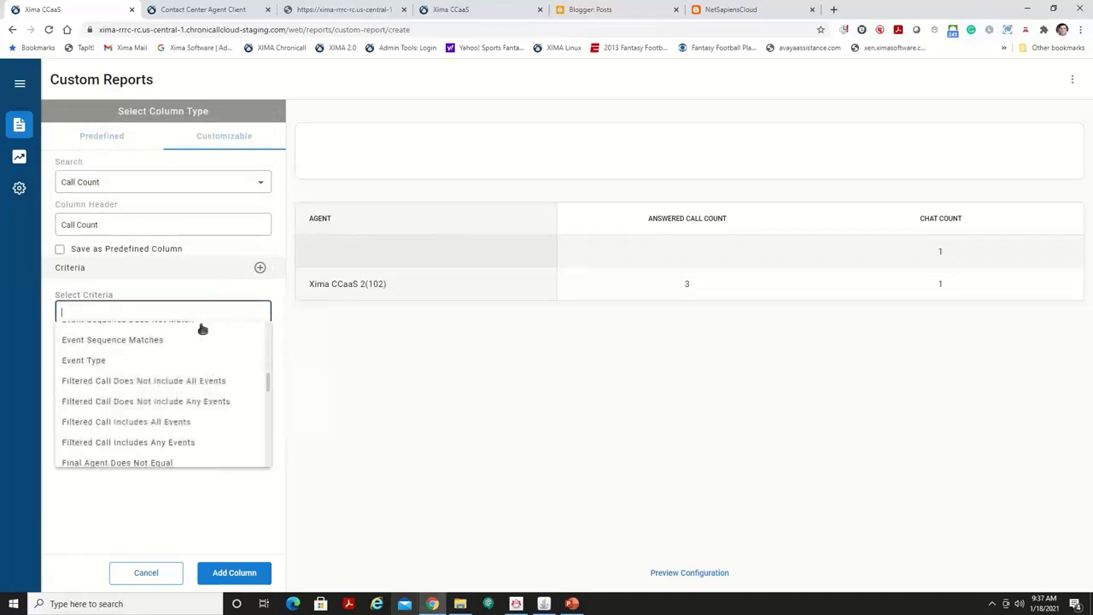
{"action": "scroll", "coordinate": [202, 330], "scroll_direction": "down", "scroll_amount": 10}
{"action": "scroll", "coordinate": [201, 333], "scroll_direction": "up", "scroll_amount": 8}
{"action": "scroll", "coordinate": [203, 333], "scroll_direction": "up", "scroll_amount": 10}
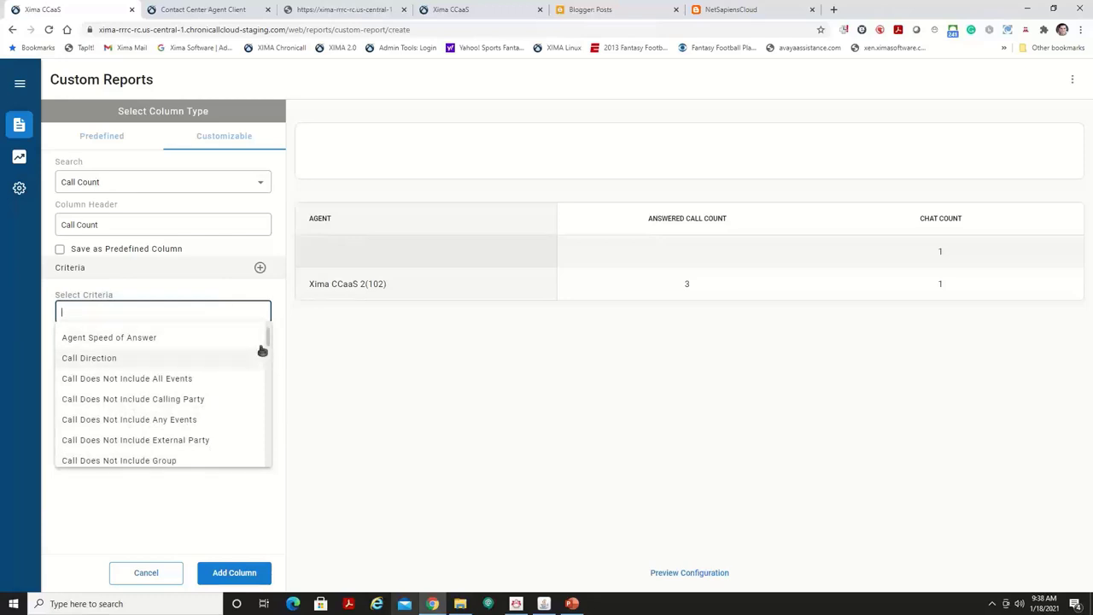
Leave the custom report and run the Cradle to Grave report for the date range 1/13/2021 – 1/18/2021.
{"action": "mouse_move", "coordinate": [20, 124]}
{"action": "left_click", "coordinate": [114, 155]}
{"action": "left_click", "coordinate": [655, 375]}
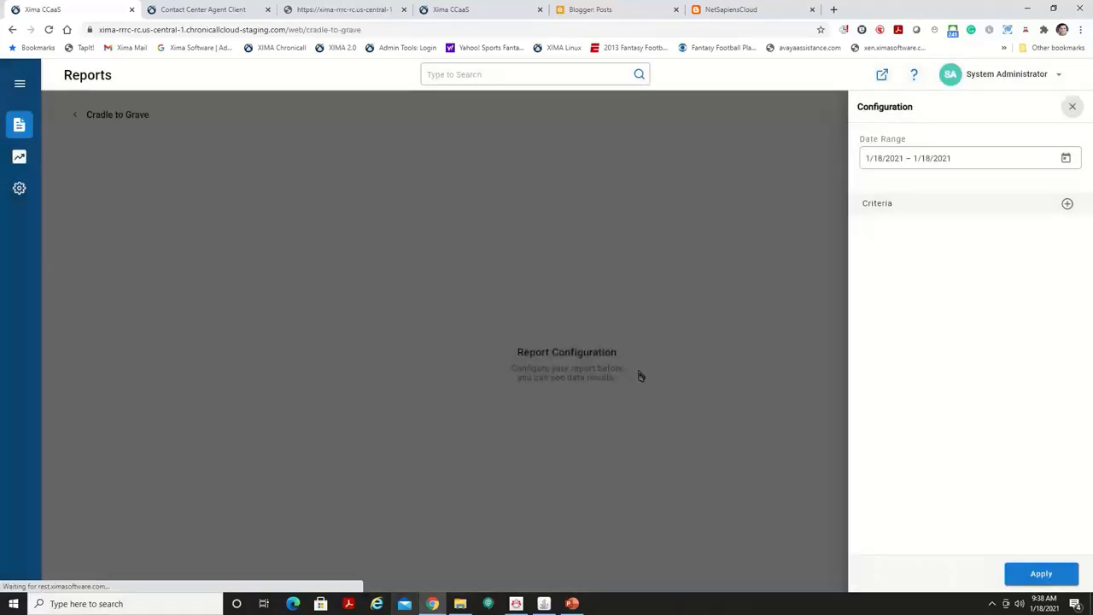
{"action": "left_click", "coordinate": [1074, 166]}
{"action": "left_click", "coordinate": [944, 285]}
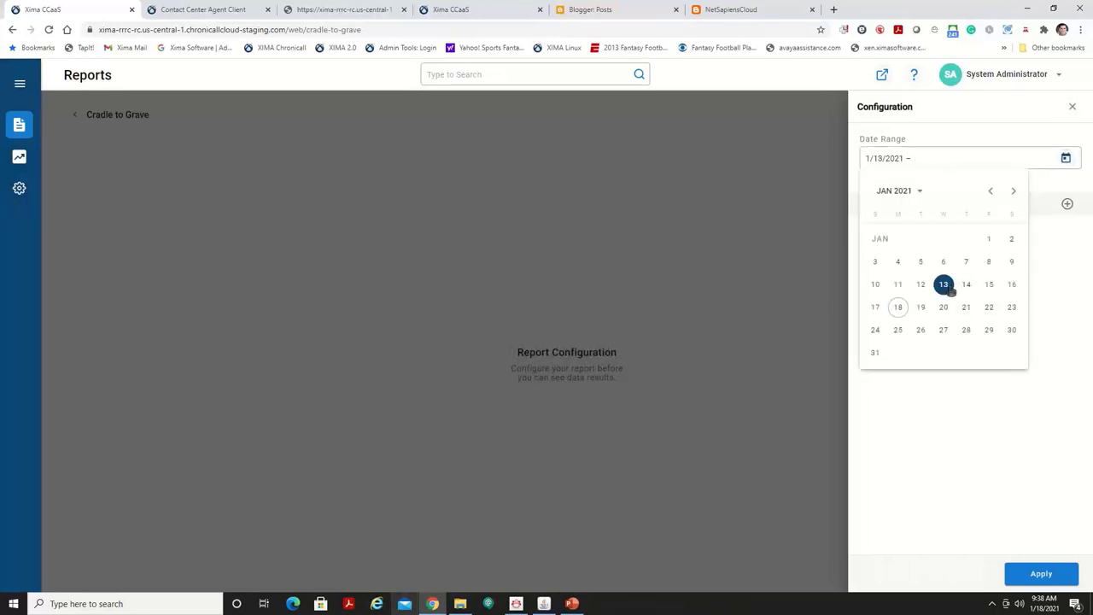
{"action": "left_click", "coordinate": [898, 307]}
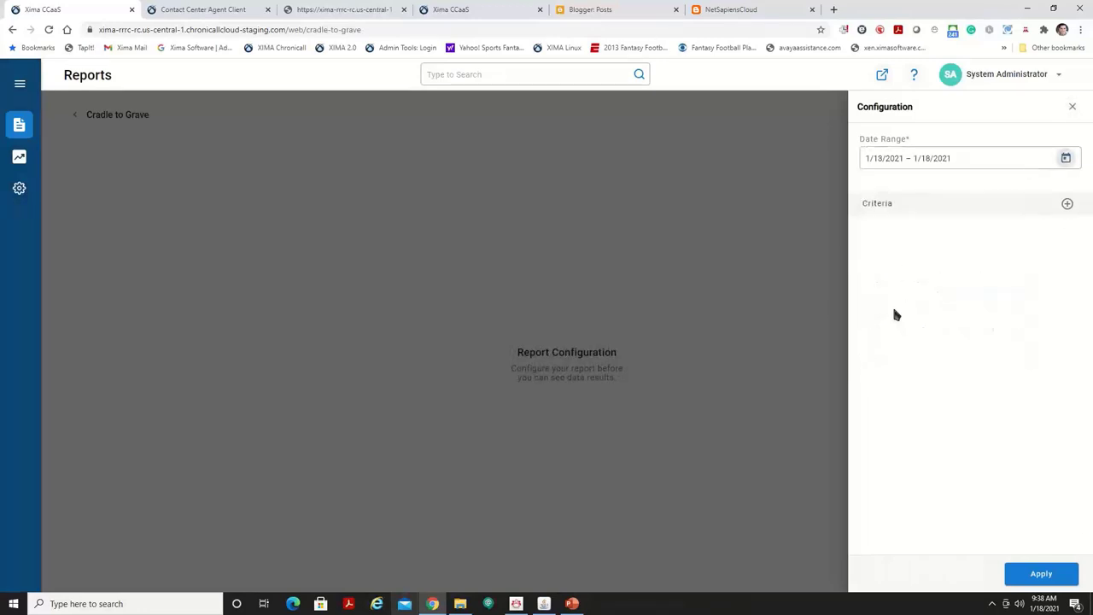
{"action": "left_click", "coordinate": [1032, 574]}
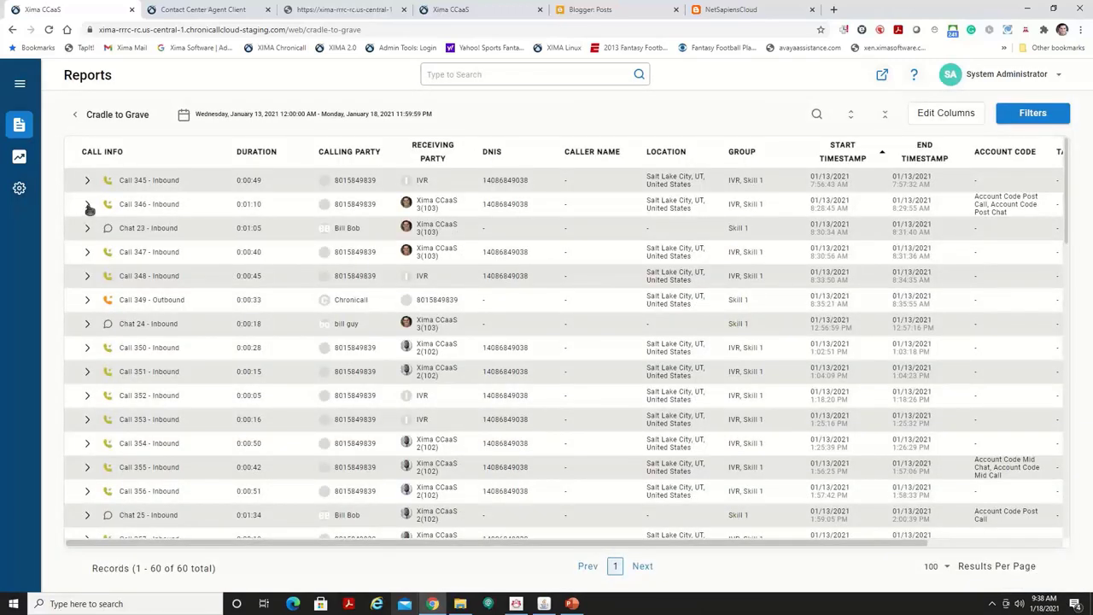
Expand inbound Call 346 and both of its queue segments to examine the detailed call events.
{"action": "left_click", "coordinate": [87, 205]}
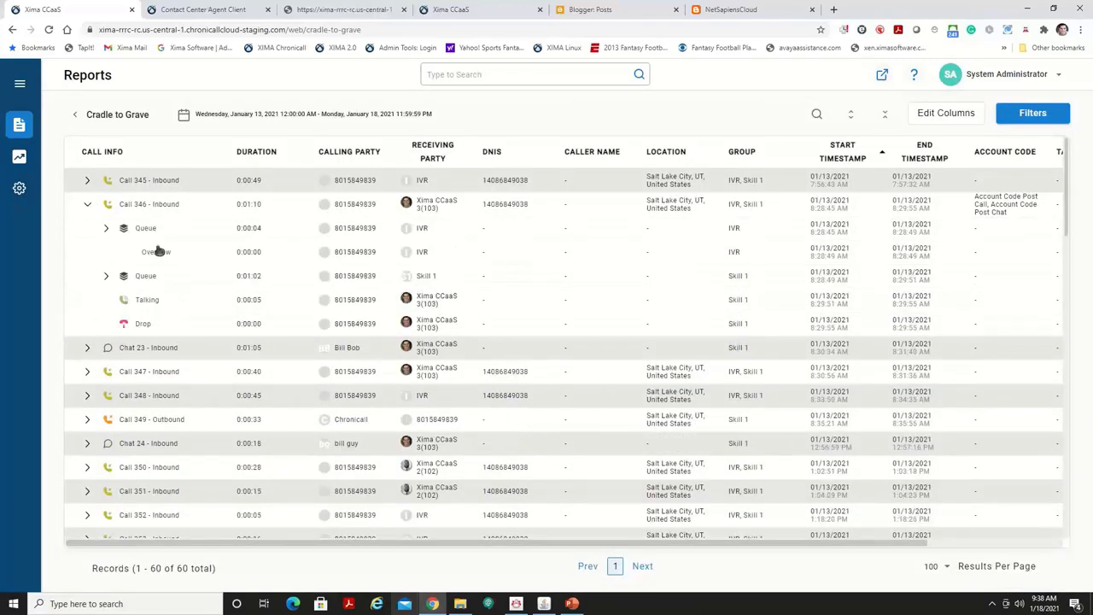
{"action": "left_click", "coordinate": [107, 229]}
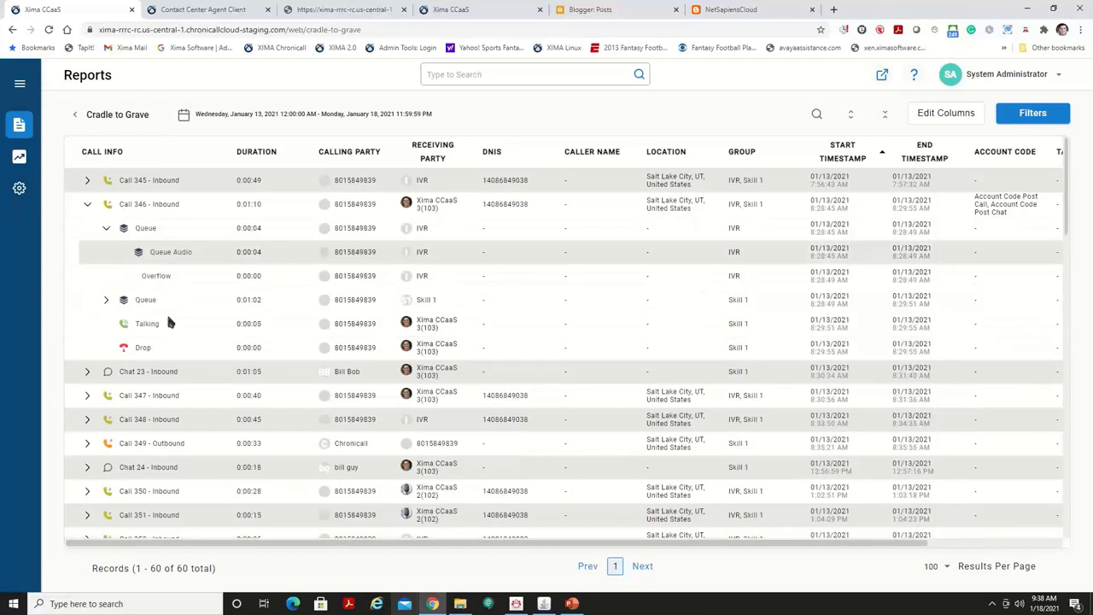
{"action": "left_click", "coordinate": [105, 301]}
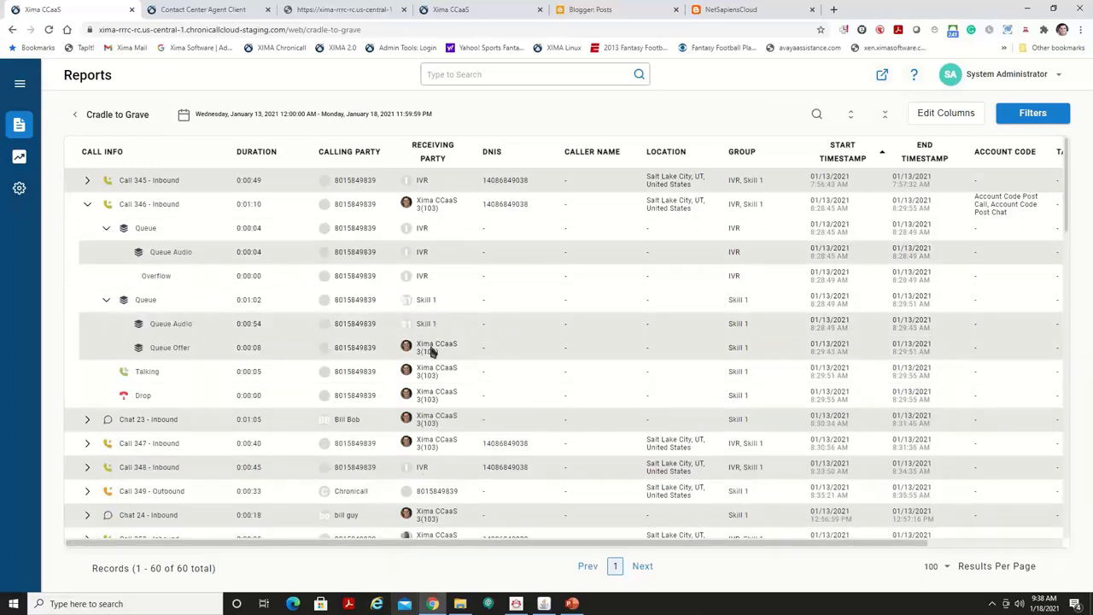
Expand inbound Call 348 and its Skill 1 queue segment to examine how the callback was requested.
{"action": "left_click", "coordinate": [87, 467]}
{"action": "scroll", "coordinate": [137, 486], "scroll_direction": "down", "scroll_amount": 1}
{"action": "scroll", "coordinate": [137, 487], "scroll_direction": "down", "scroll_amount": 2}
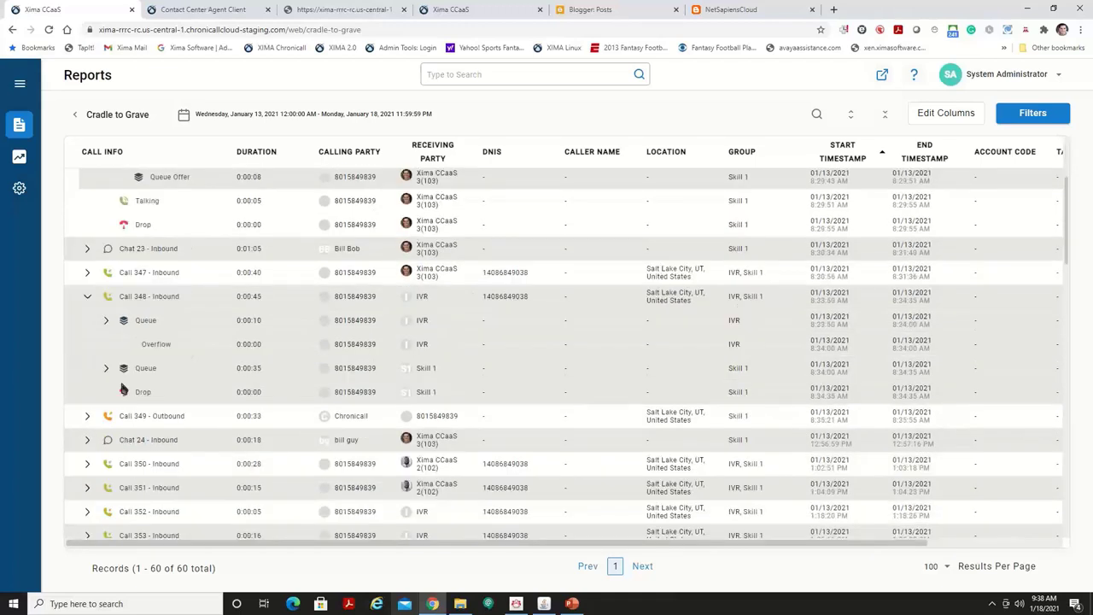
{"action": "left_click", "coordinate": [106, 368]}
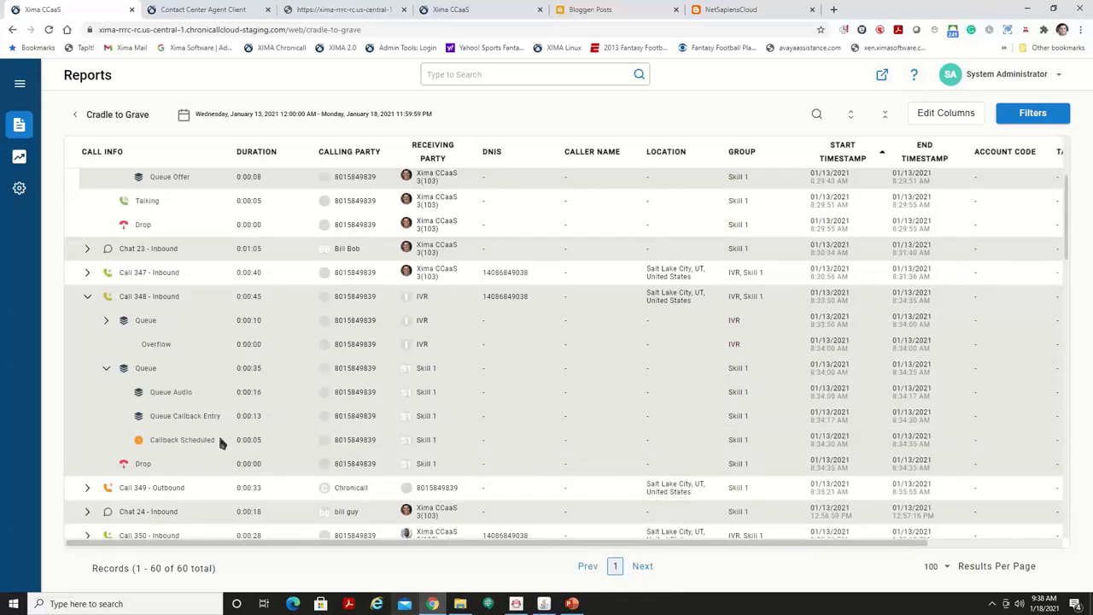
Expand outbound Call 349 and its callback attempt to examine the events of the returned call.
{"action": "left_click", "coordinate": [87, 488]}
{"action": "scroll", "coordinate": [131, 450], "scroll_direction": "down", "scroll_amount": 2}
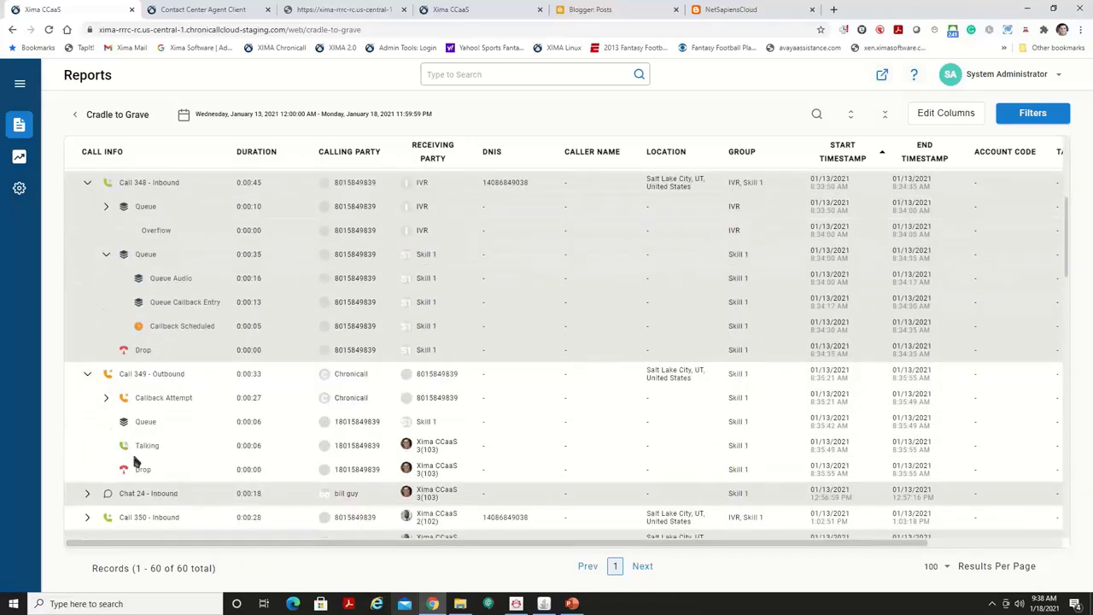
{"action": "left_click", "coordinate": [106, 399]}
{"action": "scroll", "coordinate": [179, 387], "scroll_direction": "down", "scroll_amount": 1}
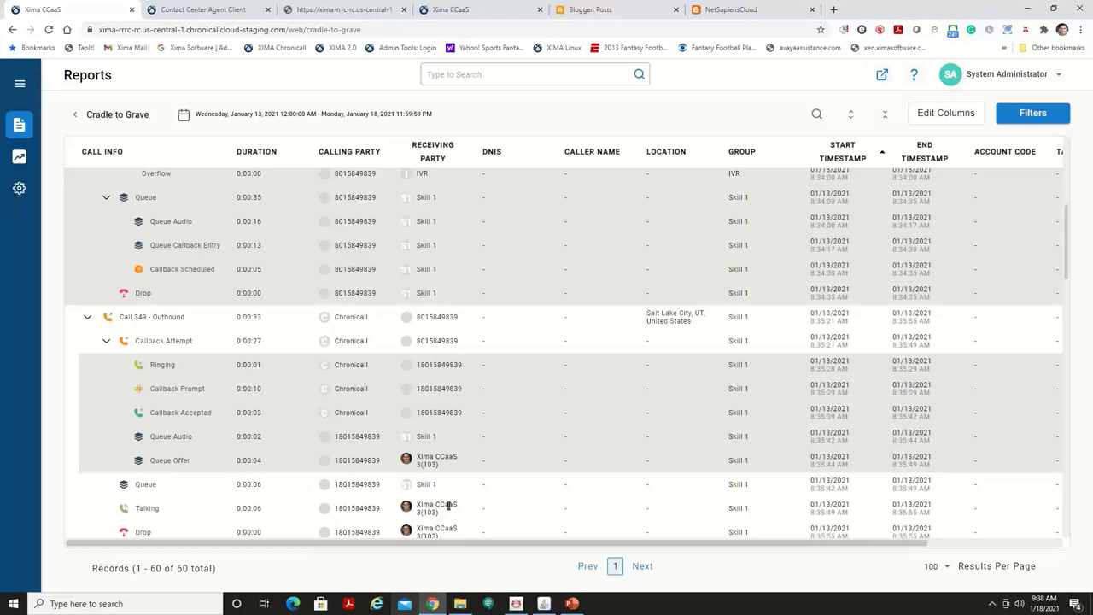
{"action": "scroll", "coordinate": [430, 507], "scroll_direction": "down", "scroll_amount": 1}
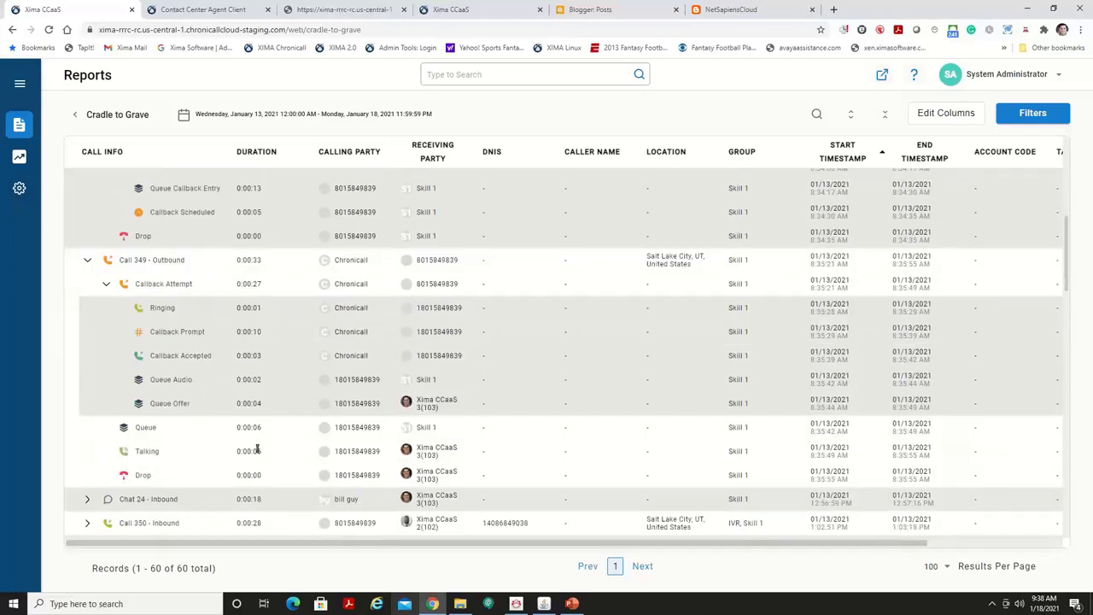
{"action": "scroll", "coordinate": [256, 450], "scroll_direction": "up", "scroll_amount": 4}
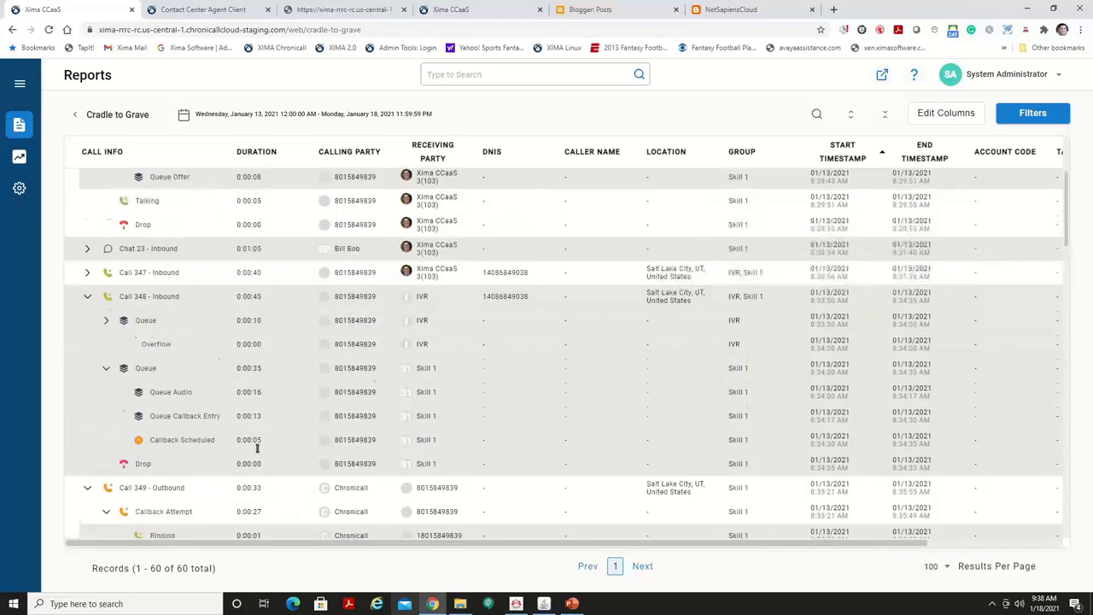
Expand inbound Chat 23 and its queue events, view the full chat transcript enlarged and close it.
{"action": "left_click", "coordinate": [87, 249]}
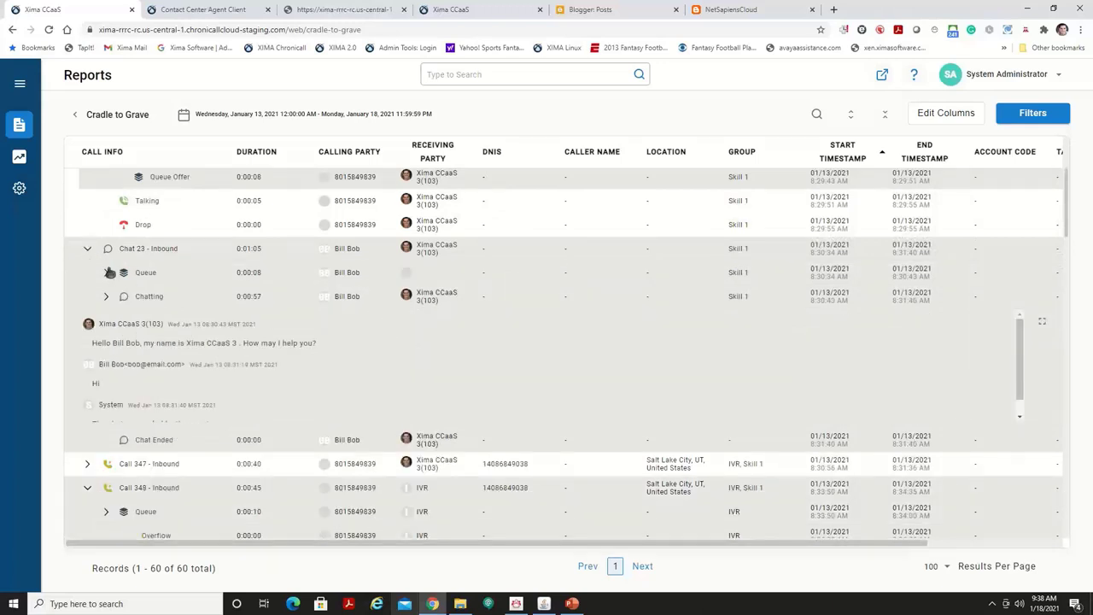
{"action": "left_click", "coordinate": [105, 272]}
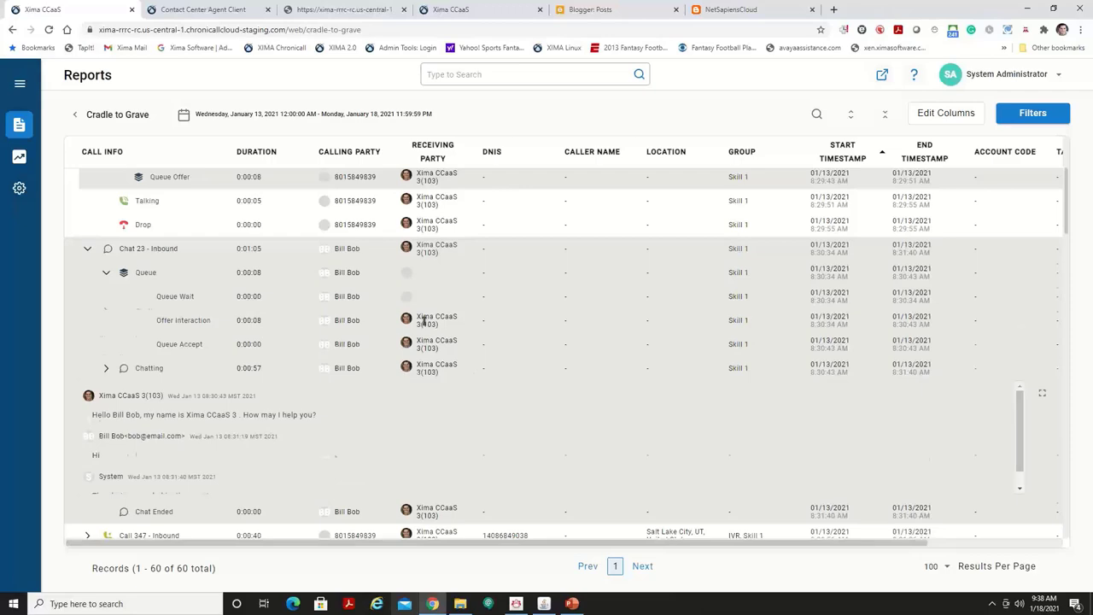
{"action": "scroll", "coordinate": [515, 385], "scroll_direction": "down", "scroll_amount": 1}
{"action": "left_click", "coordinate": [1041, 339]}
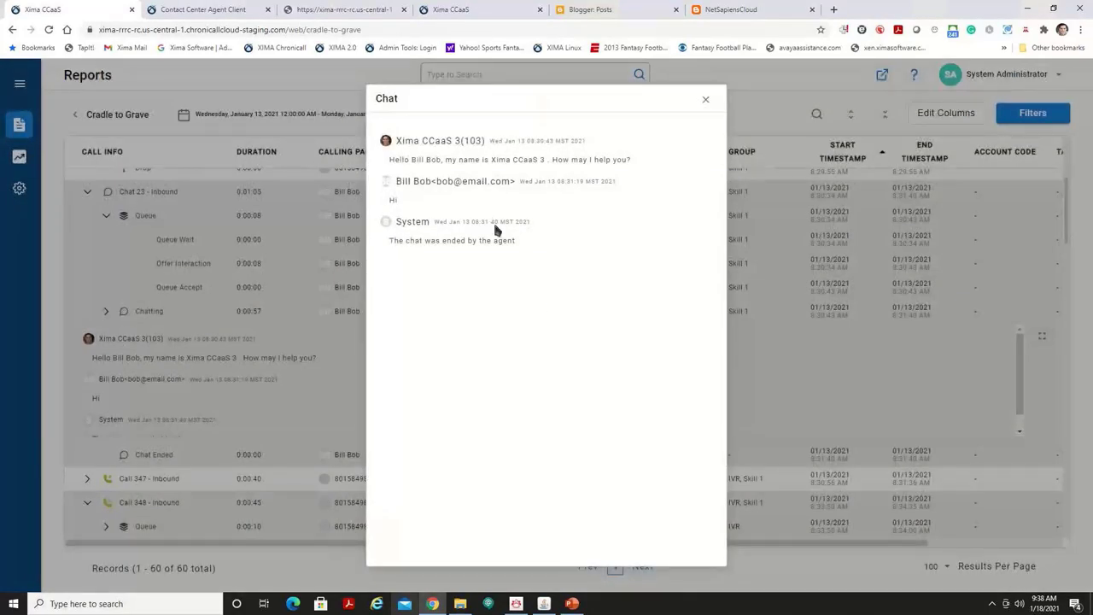
{"action": "left_click", "coordinate": [707, 101]}
Review the Cradle to Grave report's further columns, including Tag and Notes, and return to the call info.
{"action": "scroll", "coordinate": [231, 252], "scroll_direction": "up", "scroll_amount": 4}
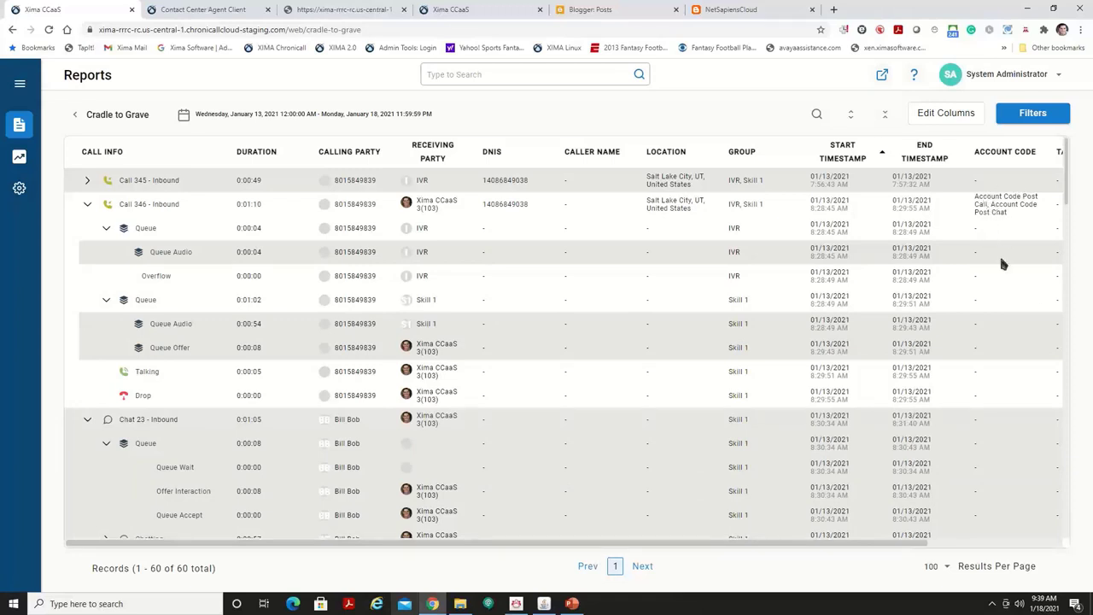
{"action": "left_click_drag", "start_coordinate": [901, 549], "coordinate": [1030, 556]}
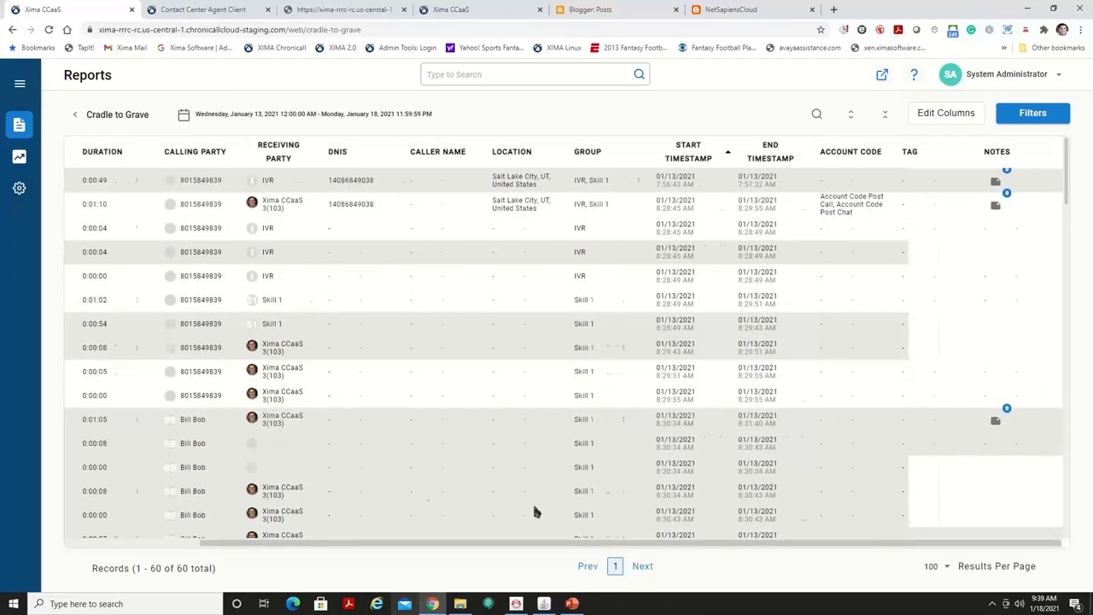
{"action": "scroll", "coordinate": [533, 511], "scroll_direction": "left", "scroll_amount": 5}
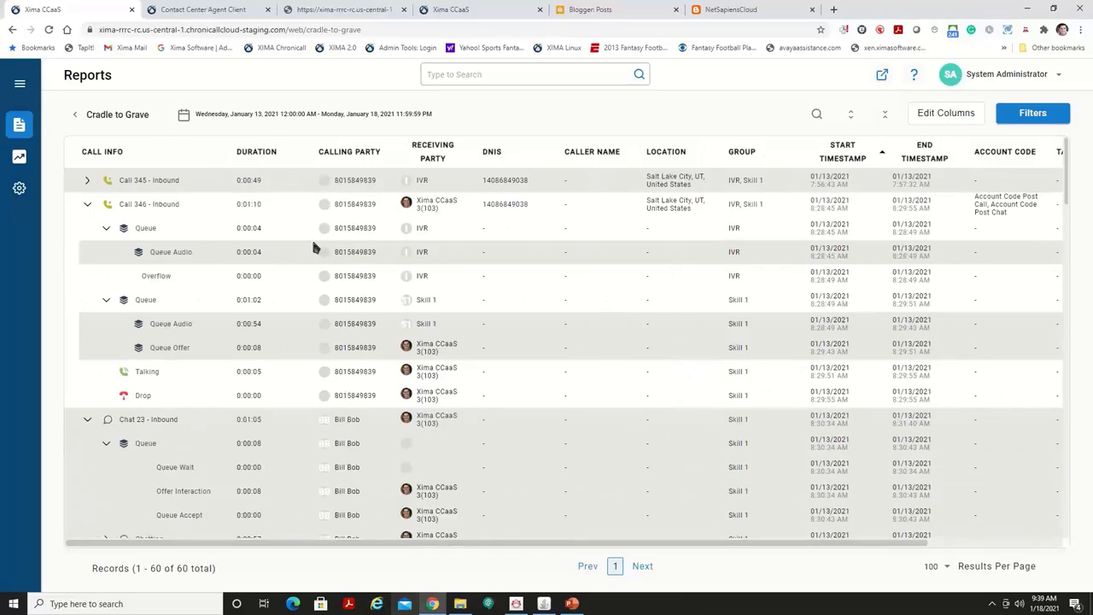